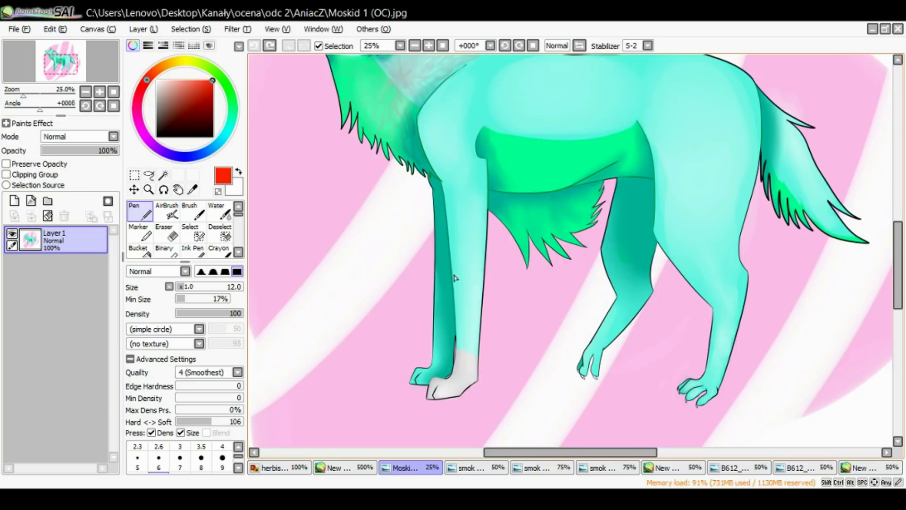
# - Sketch red Pen lines along both edges of the wolf's near foreleg and join them with a curved knee line
pyautogui.moveTo(453, 289); pyautogui.dragTo(455, 295)
pyautogui.moveTo(454, 280)
pyautogui.mouseDown()
pyautogui.moveTo(453, 289)
pyautogui.moveTo(450, 250)
pyautogui.mouseUp()
pyautogui.moveTo(452, 284); pyautogui.dragTo(455, 250)
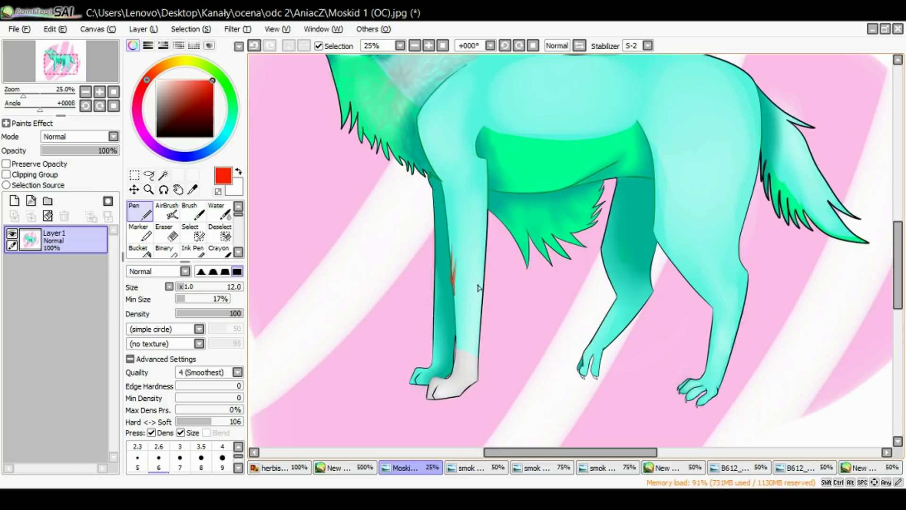
pyautogui.moveTo(484, 279)
pyautogui.mouseDown()
pyautogui.moveTo(480, 299)
pyautogui.moveTo(486, 227)
pyautogui.mouseUp()
pyautogui.moveTo(481, 292)
pyautogui.mouseDown()
pyautogui.moveTo(487, 243)
pyautogui.moveTo(481, 297)
pyautogui.moveTo(484, 271)
pyautogui.moveTo(480, 298)
pyautogui.moveTo(468, 297)
pyautogui.moveTo(481, 282)
pyautogui.moveTo(452, 287)
pyautogui.moveTo(465, 300)
pyautogui.moveTo(485, 276)
pyautogui.moveTo(458, 295)
pyautogui.moveTo(450, 218)
pyautogui.mouseUp()
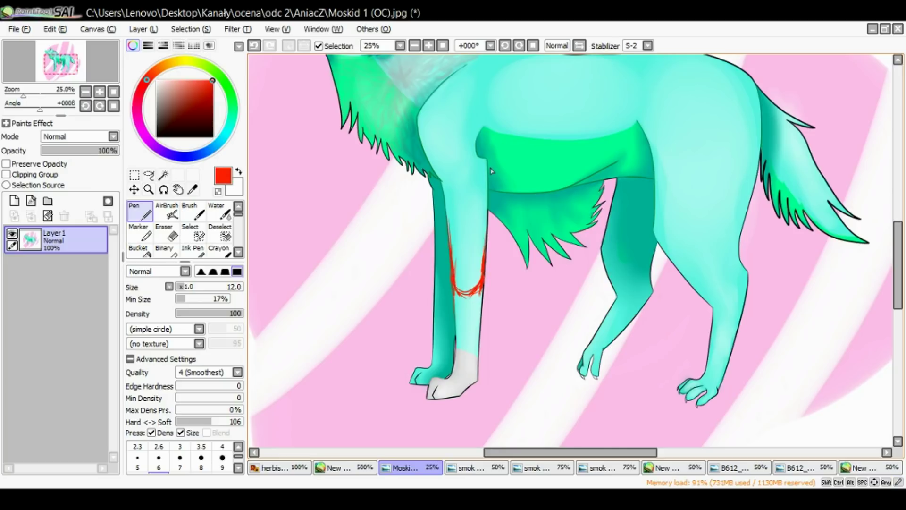
# - Add jagged red fur strokes at the near foreleg's elbow and extend the red outline down its rear edge towards the paw
pyautogui.moveTo(478, 147)
pyautogui.mouseDown()
pyautogui.moveTo(495, 200)
pyautogui.moveTo(485, 187)
pyautogui.moveTo(482, 259)
pyautogui.mouseUp()
pyautogui.moveTo(474, 148); pyautogui.dragTo(496, 179)
pyautogui.hotkey('ctrl', 'z')
pyautogui.moveTo(481, 293); pyautogui.dragTo(479, 324)
pyautogui.moveTo(468, 269)
pyautogui.mouseDown()
pyautogui.moveTo(464, 295)
pyautogui.moveTo(453, 280)
pyautogui.moveTo(471, 283)
pyautogui.moveTo(479, 272)
pyautogui.moveTo(452, 284)
pyautogui.moveTo(473, 292)
pyautogui.moveTo(453, 274)
pyautogui.moveTo(481, 275)
pyautogui.mouseUp()
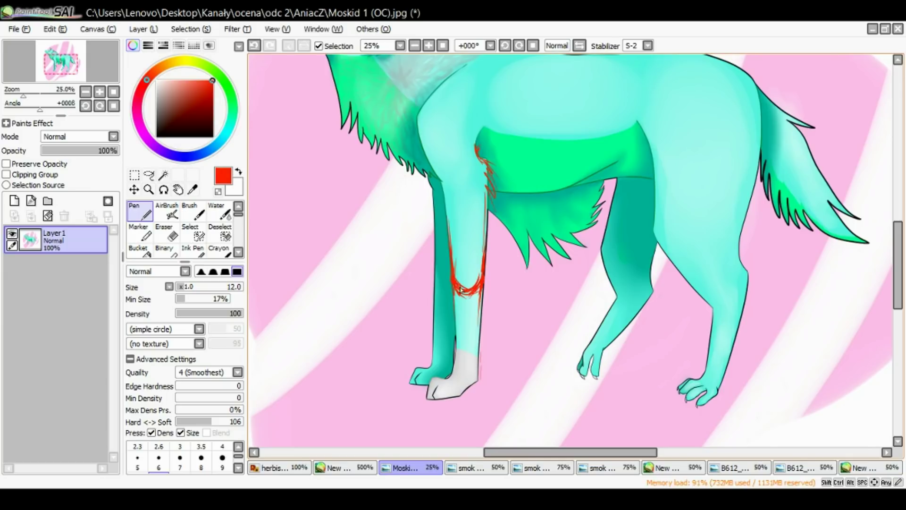
# - Draw a horizontal red line across the near foreleg above the knee and thicken the curved knee line
pyautogui.moveTo(485, 262); pyautogui.dragTo(441, 262)
pyautogui.moveTo(465, 294)
pyautogui.mouseDown()
pyautogui.moveTo(454, 273)
pyautogui.moveTo(472, 302)
pyautogui.moveTo(456, 282)
pyautogui.moveTo(485, 282)
pyautogui.moveTo(461, 296)
pyautogui.mouseUp()
pyautogui.click(255, 46)
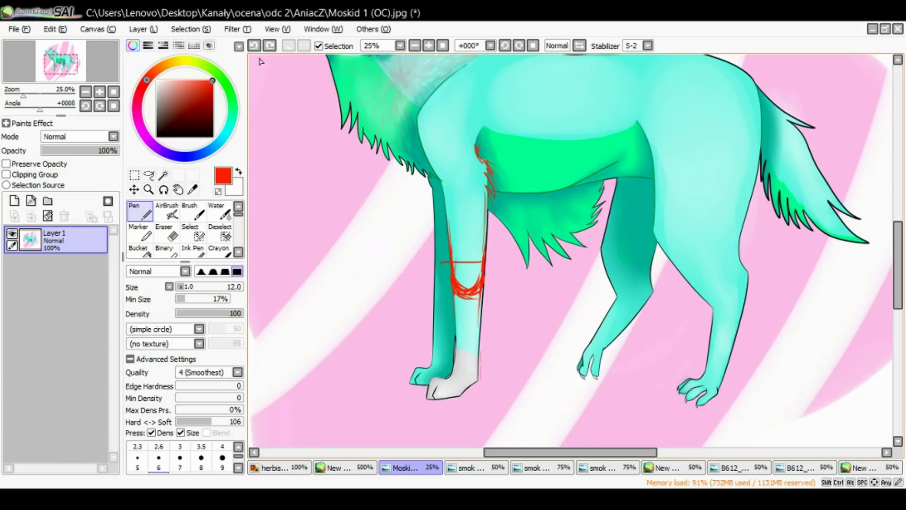
# - Paint over the horizontal red line inside the near foreleg with the Pen in the leg's sampled turquoise
pyautogui.click(170, 236)
pyautogui.moveTo(453, 260); pyautogui.dragTo(478, 254)
pyautogui.click(254, 46)
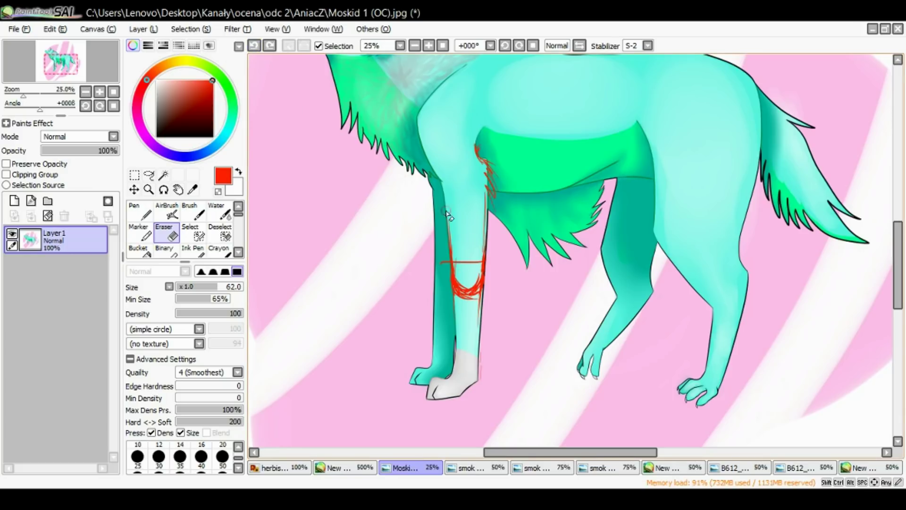
pyautogui.keyDown('alt'); pyautogui.click(465, 220); pyautogui.keyUp('alt')
pyautogui.moveTo(465, 279)
pyautogui.mouseDown()
pyautogui.moveTo(460, 252)
pyautogui.moveTo(457, 275)
pyautogui.mouseUp()
pyautogui.click(253, 45)
pyautogui.click(144, 207)
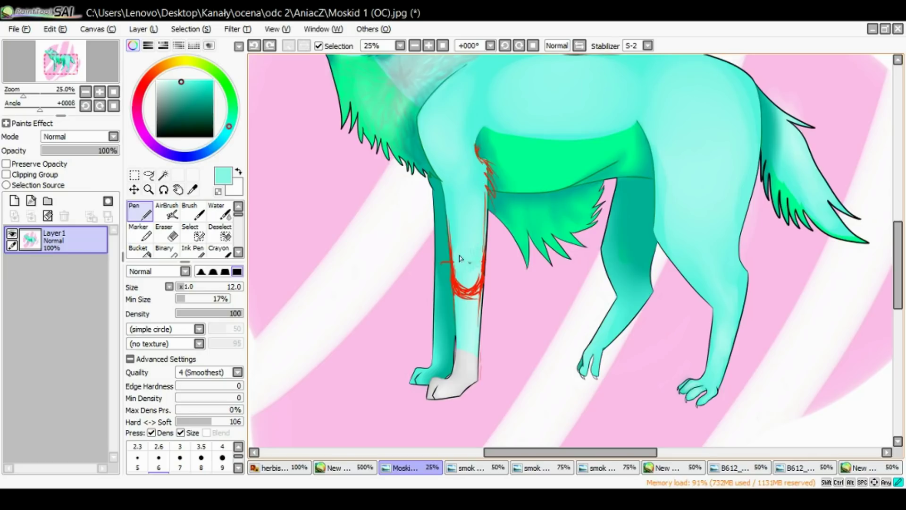
pyautogui.moveTo(460, 263); pyautogui.dragTo(450, 270)
# - Sketch the far foreleg's corrected outline in sampled red, from the chest past the knee to the paw
pyautogui.moveTo(897, 263)
pyautogui.mouseDown()
pyautogui.moveTo(901, 222)
pyautogui.moveTo(905, 260)
pyautogui.mouseUp()
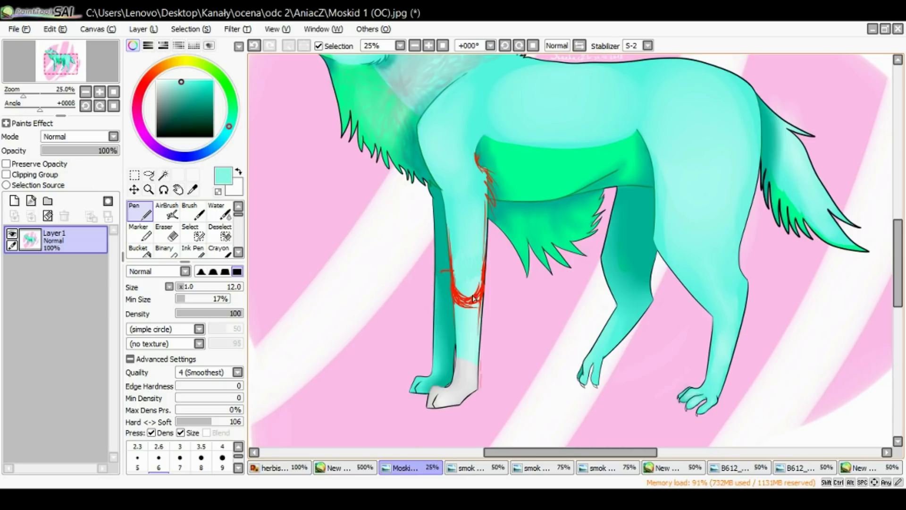
pyautogui.keyDown('alt'); pyautogui.click(451, 298); pyautogui.keyUp('alt')
pyautogui.moveTo(434, 296)
pyautogui.mouseDown()
pyautogui.moveTo(437, 235)
pyautogui.moveTo(443, 314)
pyautogui.moveTo(440, 306)
pyautogui.moveTo(431, 368)
pyautogui.moveTo(441, 302)
pyautogui.moveTo(443, 321)
pyautogui.moveTo(443, 303)
pyautogui.moveTo(453, 305)
pyautogui.mouseUp()
pyautogui.moveTo(430, 191); pyautogui.dragTo(433, 228)
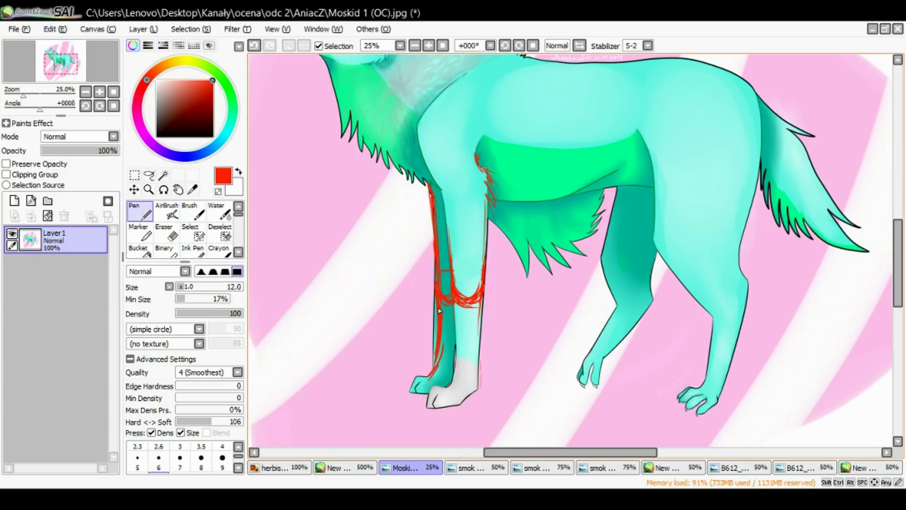
# - Trim the far foreleg's front edge by painting over it with sampled background colours using a size 23 Pen
pyautogui.click(165, 231)
pyautogui.keyDown('alt'); pyautogui.click(415, 333); pyautogui.keyUp('alt')
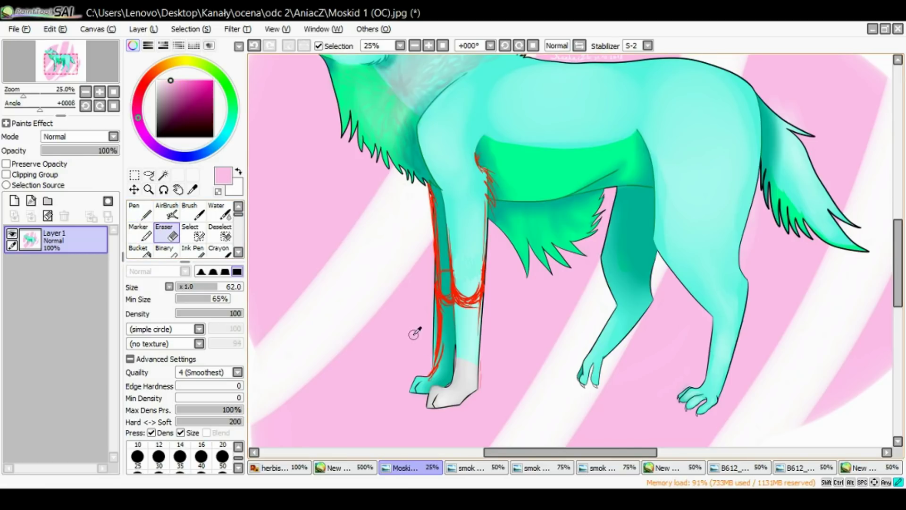
pyautogui.press('n')
pyautogui.moveTo(432, 297); pyautogui.dragTo(437, 349)
pyautogui.moveTo(435, 313); pyautogui.dragTo(431, 376)
pyautogui.moveTo(436, 297); pyautogui.dragTo(437, 348)
pyautogui.moveTo(436, 276)
pyautogui.mouseDown()
pyautogui.moveTo(438, 321)
pyautogui.moveTo(434, 254)
pyautogui.moveTo(437, 269)
pyautogui.mouseUp()
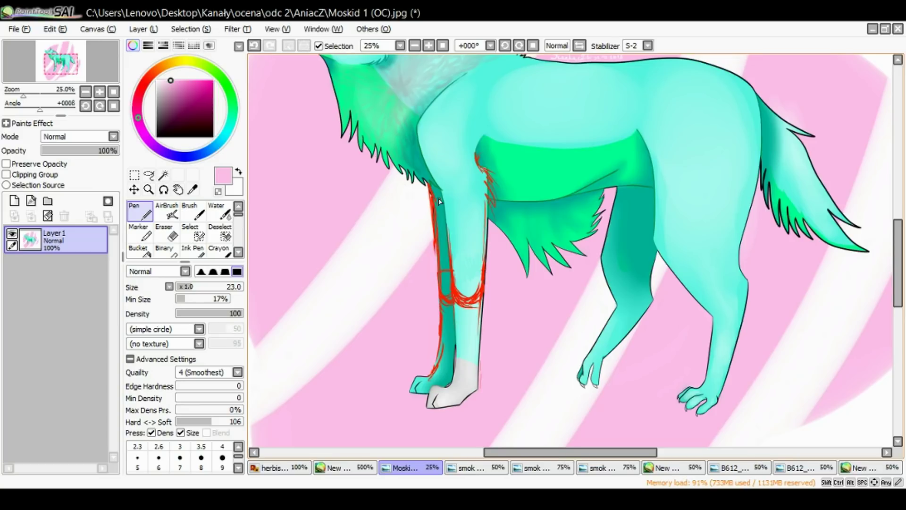
pyautogui.rightClick(419, 213)
pyautogui.moveTo(423, 190); pyautogui.dragTo(431, 242)
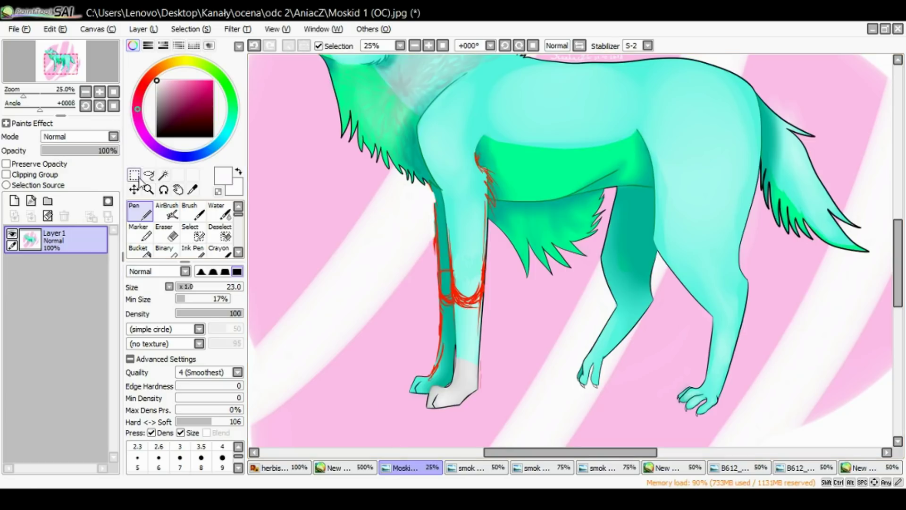
# - Redraw the near foreleg's front outline in thick sampled red, from the knee up to the shoulder
pyautogui.keyDown('alt'); pyautogui.click(461, 288); pyautogui.keyUp('alt')
pyautogui.moveTo(460, 290)
pyautogui.mouseDown()
pyautogui.moveTo(443, 189)
pyautogui.moveTo(476, 262)
pyautogui.moveTo(486, 211)
pyautogui.moveTo(463, 303)
pyautogui.moveTo(435, 306)
pyautogui.moveTo(453, 281)
pyautogui.moveTo(440, 301)
pyautogui.moveTo(429, 193)
pyautogui.moveTo(439, 216)
pyautogui.mouseUp()
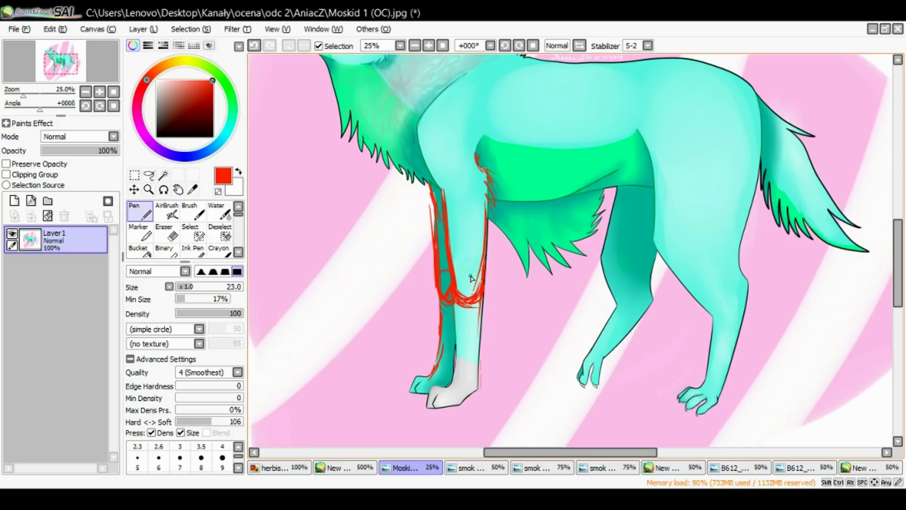
pyautogui.moveTo(477, 286); pyautogui.dragTo(445, 278)
pyautogui.moveTo(443, 189)
pyautogui.mouseDown()
pyautogui.moveTo(422, 139)
pyautogui.moveTo(432, 108)
pyautogui.moveTo(425, 146)
pyautogui.moveTo(432, 166)
pyautogui.mouseUp()
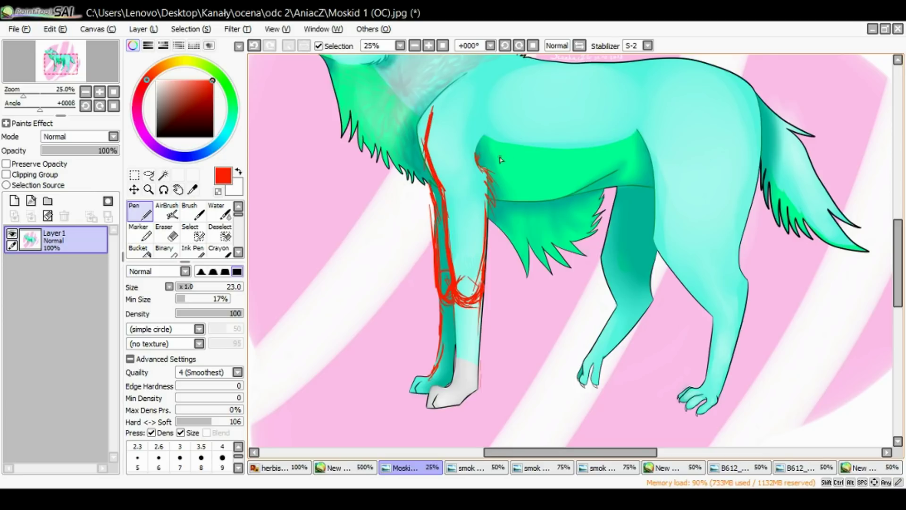
pyautogui.moveTo(465, 81); pyautogui.dragTo(438, 92)
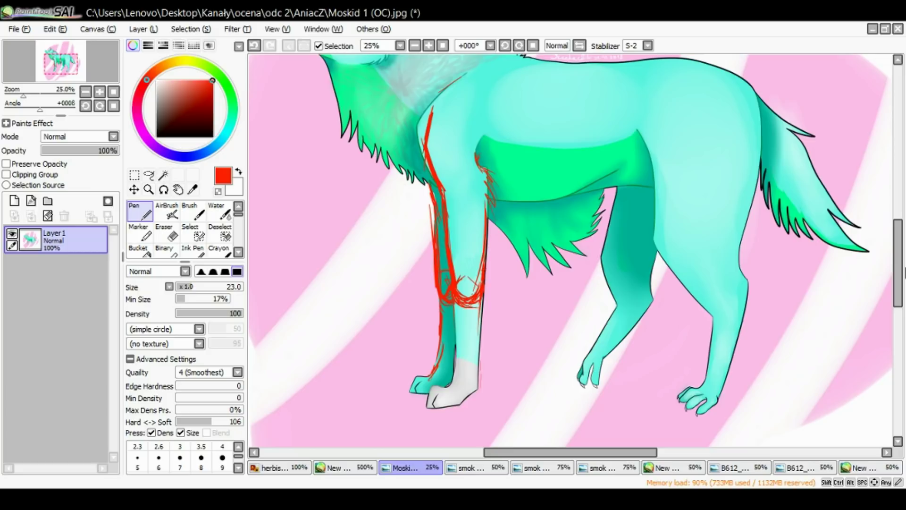
pyautogui.moveTo(898, 245); pyautogui.dragTo(905, 225)
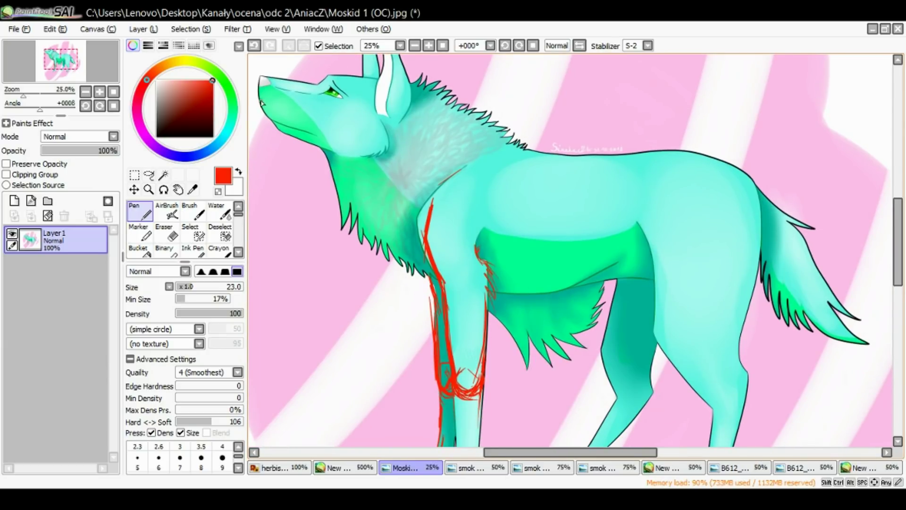
pyautogui.click(462, 491)
pyautogui.click(758, 484)
pyautogui.moveTo(257, 78); pyautogui.dragTo(281, 140)
pyautogui.click(254, 46)
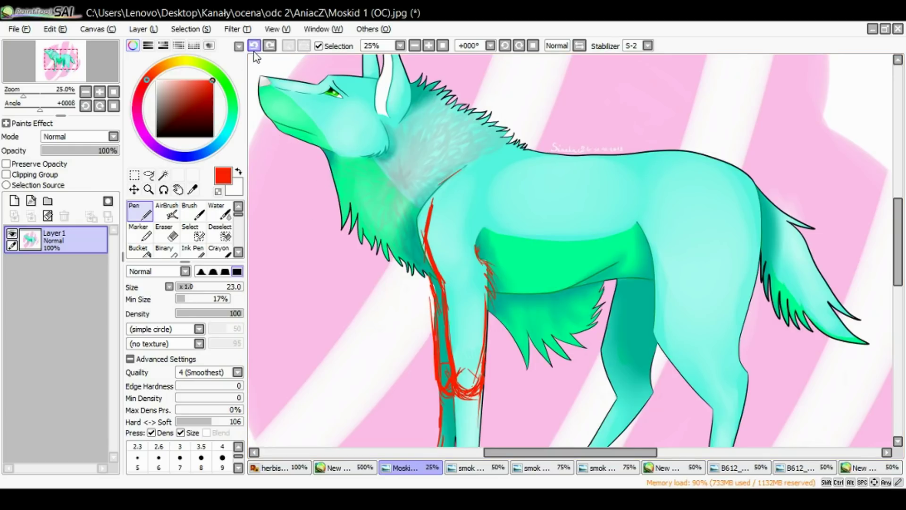
pyautogui.moveTo(265, 113)
pyautogui.mouseDown()
pyautogui.moveTo(282, 144)
pyautogui.moveTo(253, 83)
pyautogui.mouseUp()
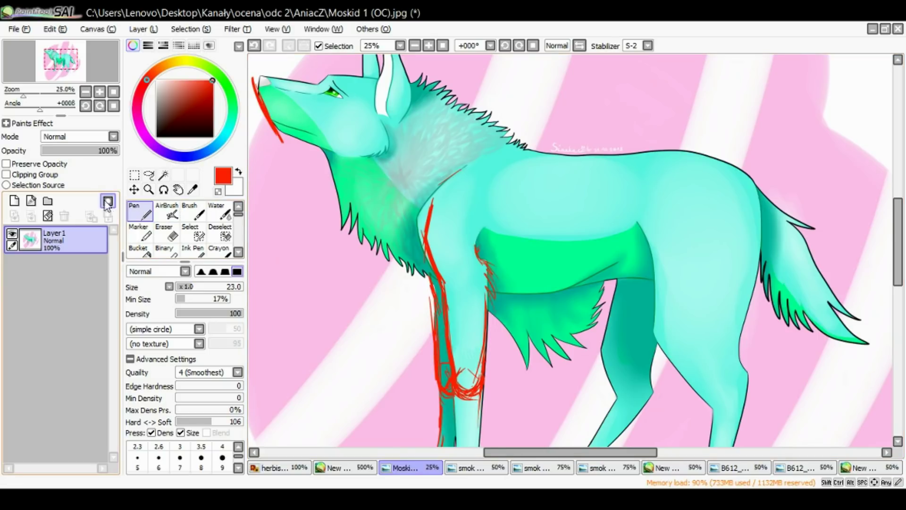
pyautogui.click(253, 46)
pyautogui.click(254, 46)
pyautogui.click(254, 46)
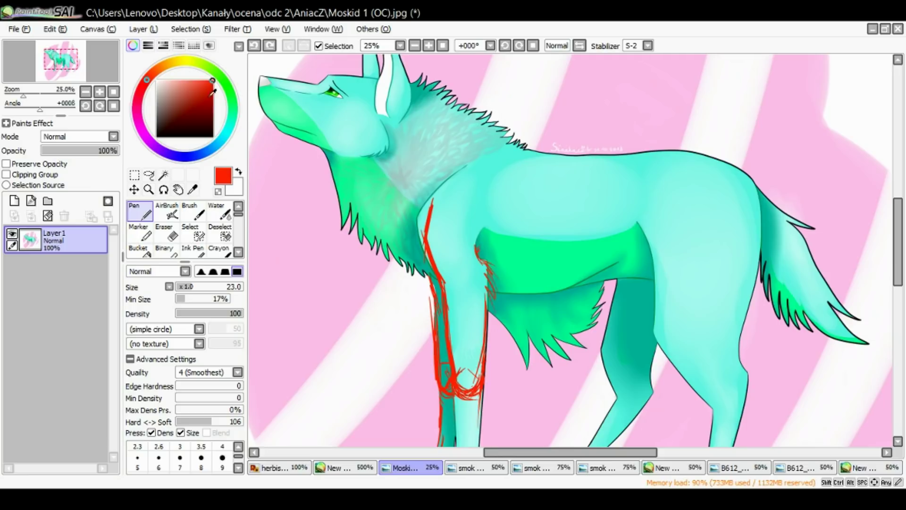
# - Add a new layer and sketch a red wolf head below the neck with a circle, ear, eye and upper muzzle
pyautogui.click(14, 201)
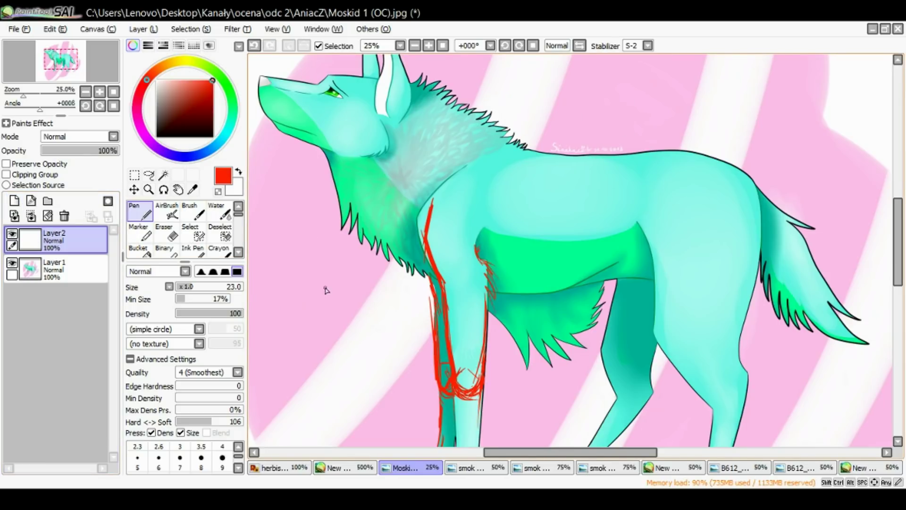
pyautogui.moveTo(366, 274)
pyautogui.mouseDown()
pyautogui.moveTo(342, 282)
pyautogui.moveTo(370, 351)
pyautogui.moveTo(407, 305)
pyautogui.moveTo(358, 282)
pyautogui.mouseUp()
pyautogui.moveTo(408, 307)
pyautogui.mouseDown()
pyautogui.moveTo(404, 285)
pyautogui.moveTo(370, 258)
pyautogui.moveTo(344, 296)
pyautogui.moveTo(352, 305)
pyautogui.moveTo(344, 298)
pyautogui.moveTo(326, 307)
pyautogui.moveTo(331, 288)
pyautogui.moveTo(367, 269)
pyautogui.mouseUp()
pyautogui.moveTo(330, 300); pyautogui.dragTo(284, 316)
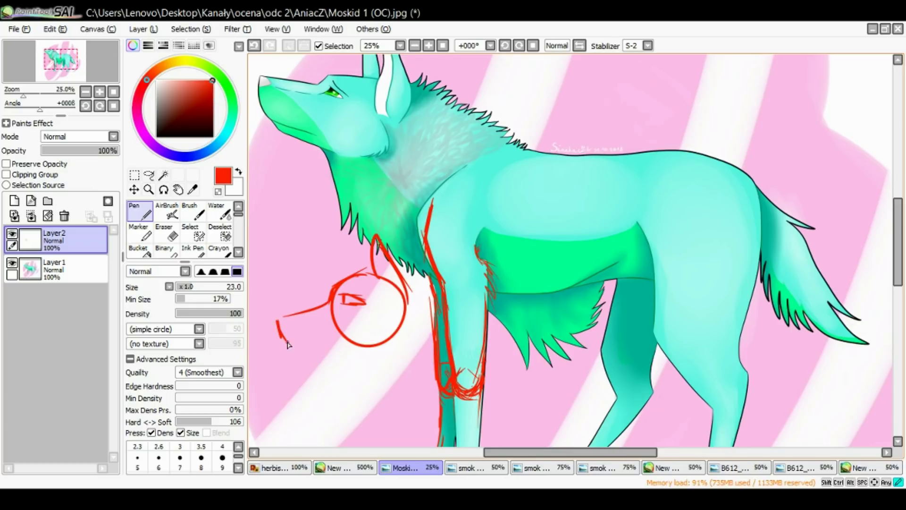
# - Complete the red head sketch with an open mouth, a lower jaw, a firmer cheek line and a filled nose
pyautogui.moveTo(332, 332)
pyautogui.mouseDown()
pyautogui.moveTo(344, 335)
pyautogui.moveTo(314, 345)
pyautogui.moveTo(315, 358)
pyautogui.mouseUp()
pyautogui.moveTo(310, 349); pyautogui.dragTo(330, 343)
pyautogui.moveTo(310, 349); pyautogui.dragTo(369, 348)
pyautogui.moveTo(409, 298); pyautogui.dragTo(402, 332)
pyautogui.moveTo(283, 321)
pyautogui.mouseDown()
pyautogui.moveTo(290, 320)
pyautogui.moveTo(274, 325)
pyautogui.mouseUp()
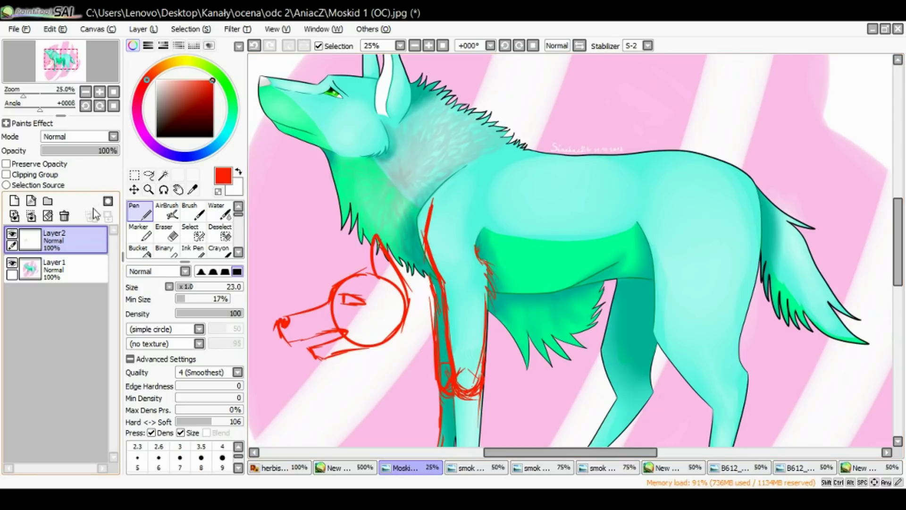
# - Add another layer and accent the sketched head's mouth, lower jaw, nose and eye in dark red
pyautogui.click(14, 200)
pyautogui.click(213, 109)
pyautogui.moveTo(308, 350)
pyautogui.mouseDown()
pyautogui.moveTo(360, 350)
pyautogui.moveTo(341, 354)
pyautogui.moveTo(351, 347)
pyautogui.moveTo(344, 334)
pyautogui.moveTo(318, 345)
pyautogui.moveTo(342, 333)
pyautogui.moveTo(335, 328)
pyautogui.moveTo(283, 346)
pyautogui.moveTo(283, 322)
pyautogui.mouseUp()
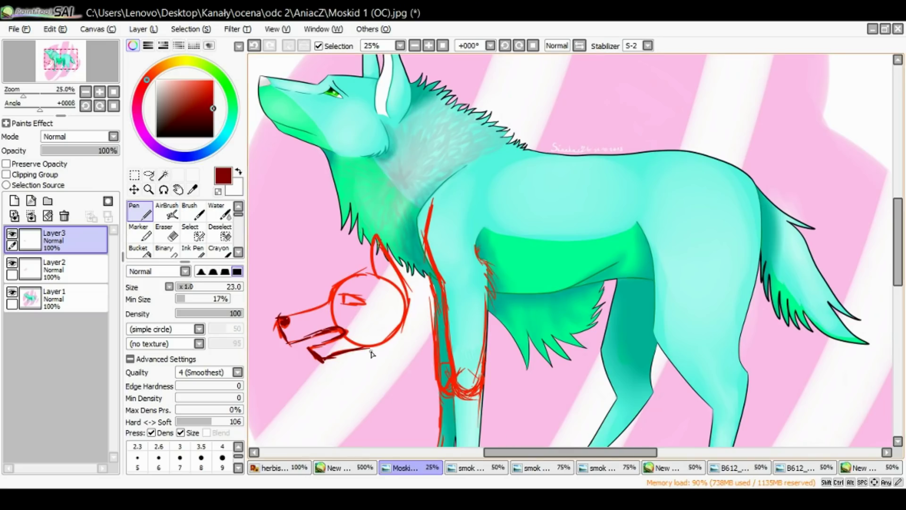
pyautogui.moveTo(346, 343)
pyautogui.mouseDown()
pyautogui.moveTo(324, 362)
pyautogui.moveTo(345, 356)
pyautogui.mouseUp()
pyautogui.moveTo(354, 299)
pyautogui.mouseDown()
pyautogui.moveTo(363, 300)
pyautogui.moveTo(350, 305)
pyautogui.mouseUp()
# - Draw a dark red mouth on the painted wolf's muzzle and thin it with sampled green using a size 29 Pen
pyautogui.moveTo(260, 89)
pyautogui.mouseDown()
pyautogui.moveTo(260, 125)
pyautogui.moveTo(314, 137)
pyautogui.moveTo(279, 120)
pyautogui.mouseUp()
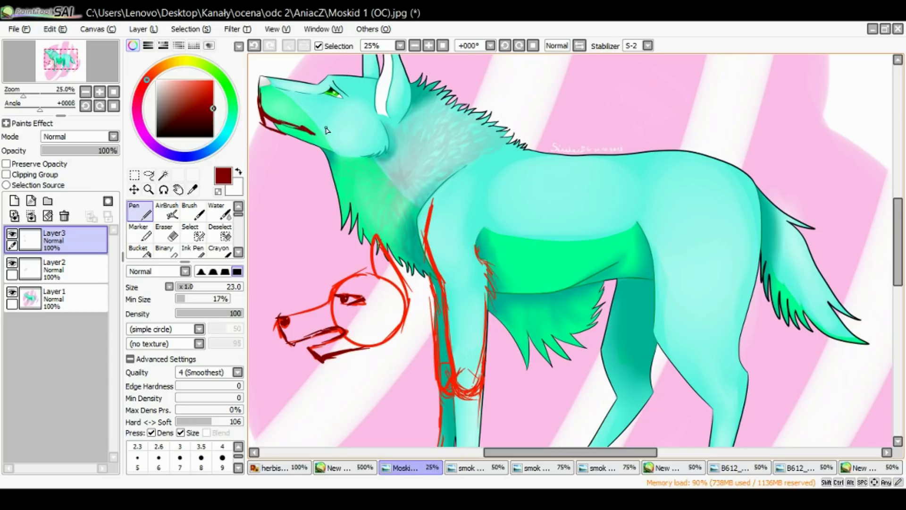
pyautogui.rightClick(286, 112)
pyautogui.click(196, 287)
pyautogui.click(194, 298)
pyautogui.moveTo(193, 299); pyautogui.dragTo(186, 300)
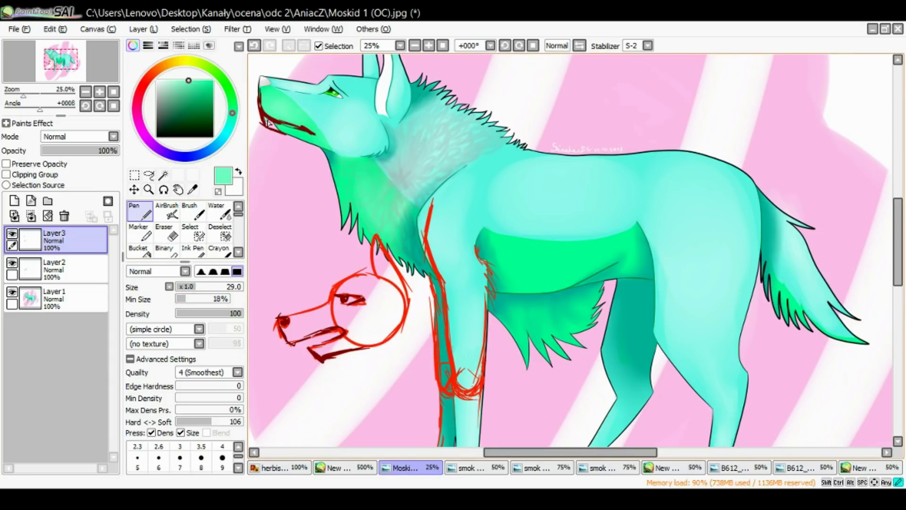
pyautogui.rightClick(283, 105)
pyautogui.moveTo(262, 108)
pyautogui.mouseDown()
pyautogui.moveTo(298, 127)
pyautogui.moveTo(265, 113)
pyautogui.moveTo(262, 98)
pyautogui.moveTo(266, 125)
pyautogui.moveTo(308, 138)
pyautogui.mouseUp()
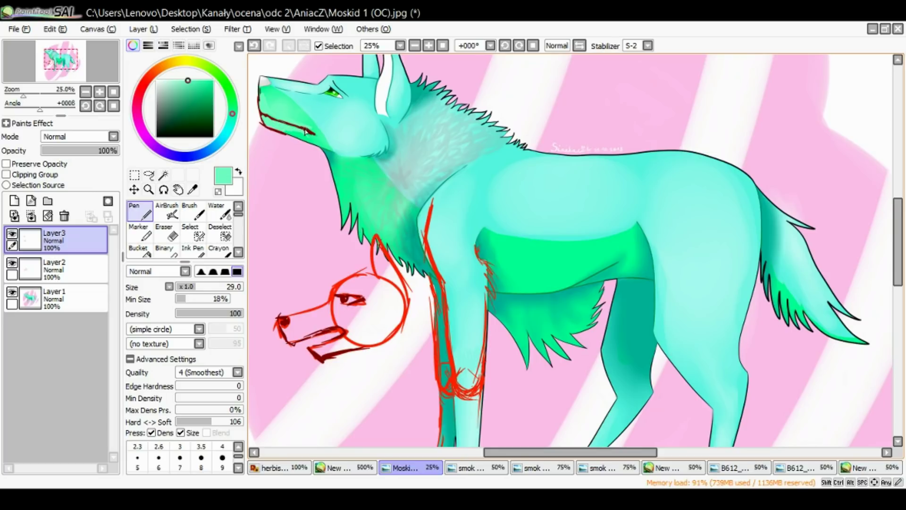
# - Reinforce the painted wolf's mouth corner and muzzle front in sampled dark red, and check the whole figure
pyautogui.keyDown('alt'); pyautogui.click(304, 132); pyautogui.keyUp('alt')
pyautogui.moveTo(314, 136); pyautogui.dragTo(310, 132)
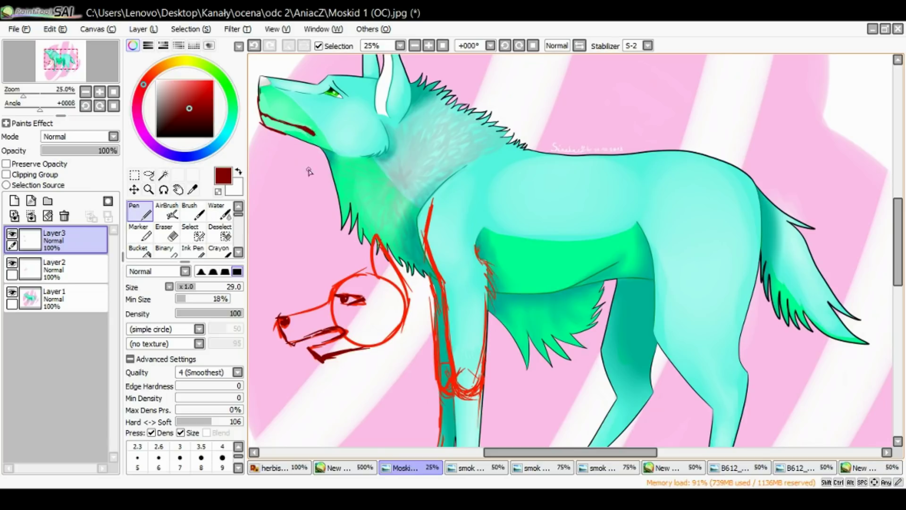
pyautogui.moveTo(261, 97)
pyautogui.mouseDown()
pyautogui.moveTo(265, 125)
pyautogui.moveTo(283, 134)
pyautogui.mouseUp()
pyautogui.click(86, 92)
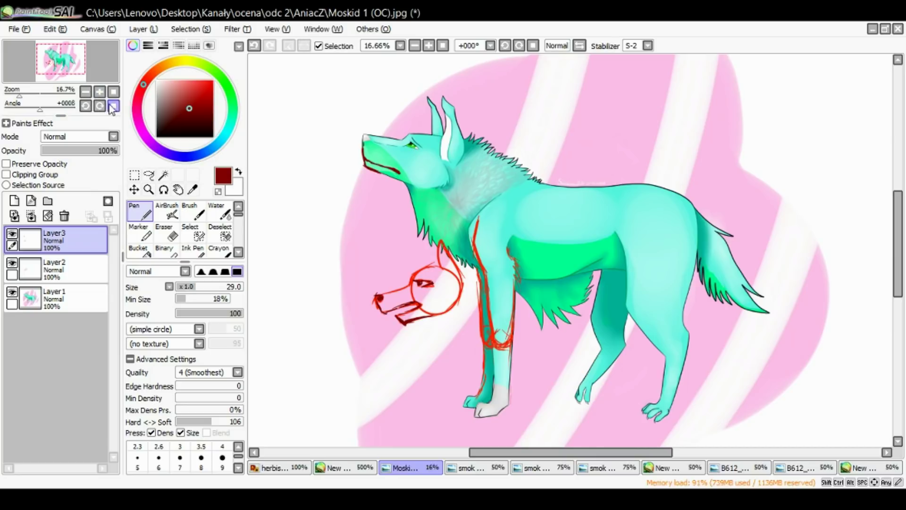
pyautogui.click(99, 92)
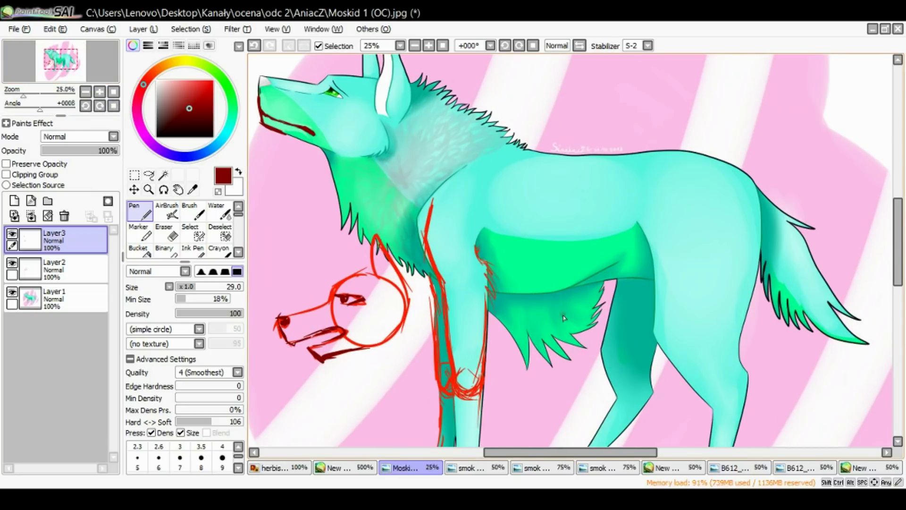
# - Examine the dragon paw construction steps in smok 1.jpg, close up and as a whole, and return to the Moskid 1 (OC).jpg drawing's paws
pyautogui.scroll(-5, 870, 278)
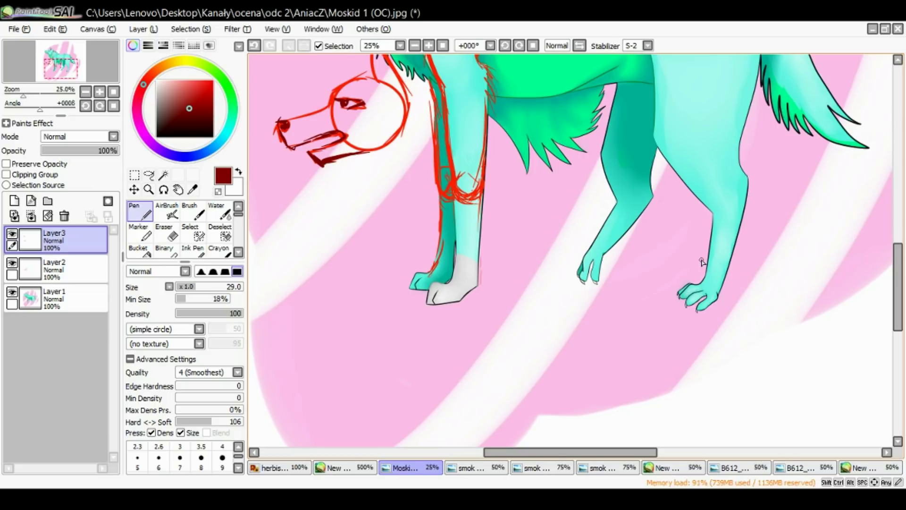
pyautogui.click(480, 469)
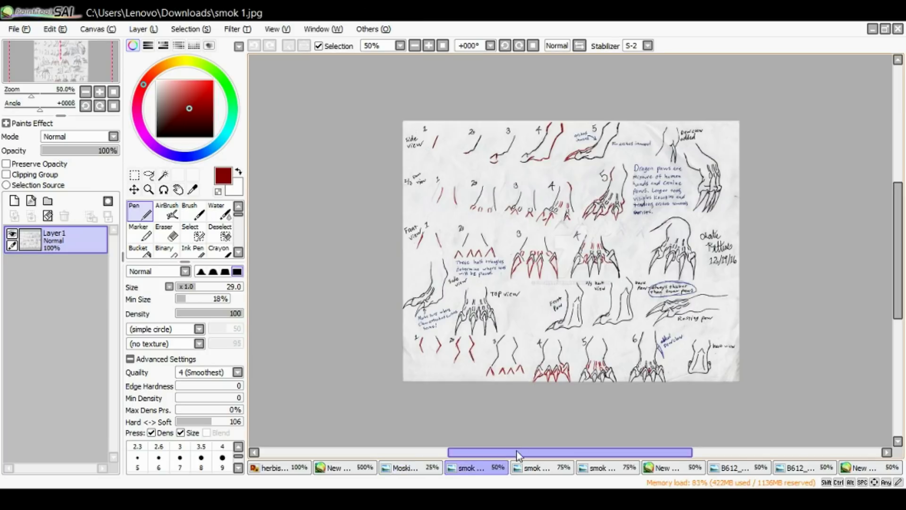
pyautogui.click(100, 91)
pyautogui.moveTo(894, 223)
pyautogui.mouseDown()
pyautogui.moveTo(897, 231)
pyautogui.moveTo(905, 215)
pyautogui.moveTo(904, 228)
pyautogui.mouseUp()
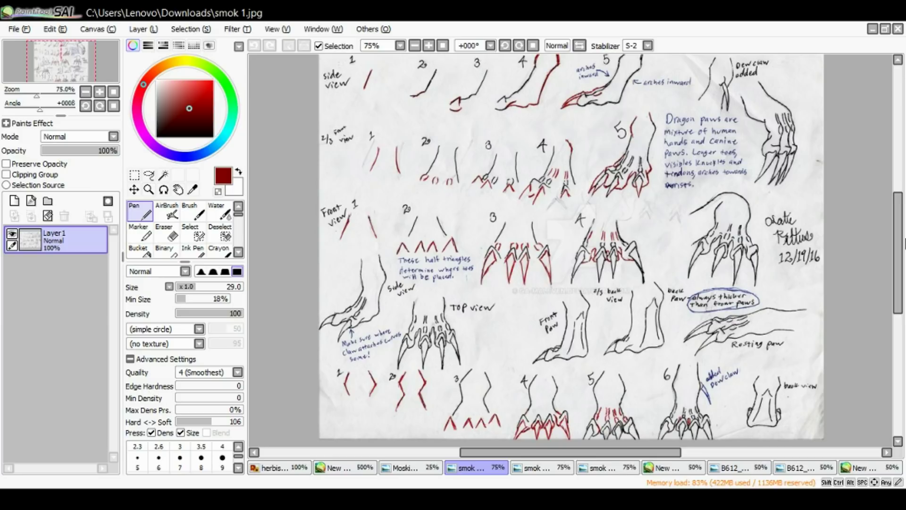
pyautogui.moveTo(599, 298); pyautogui.dragTo(531, 301)
pyautogui.click(254, 45)
pyautogui.click(100, 91)
pyautogui.click(105, 92)
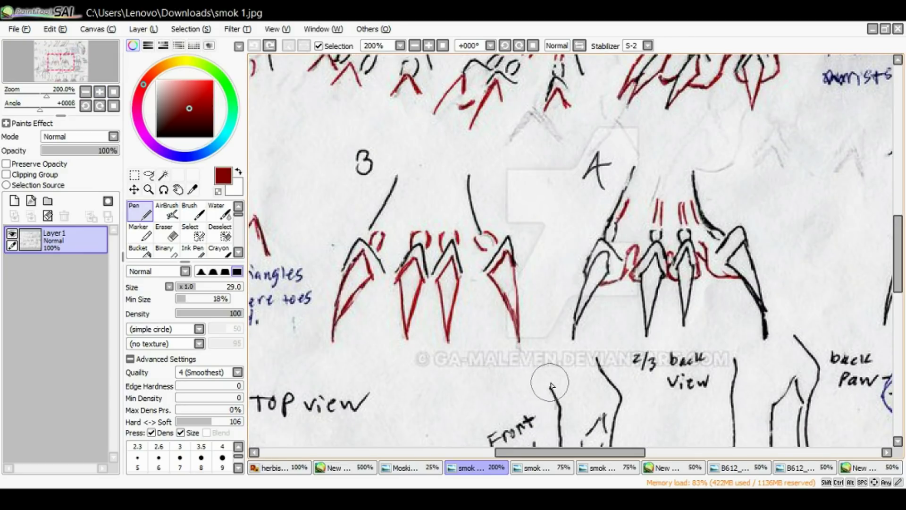
pyautogui.click(85, 93)
pyautogui.click(86, 93)
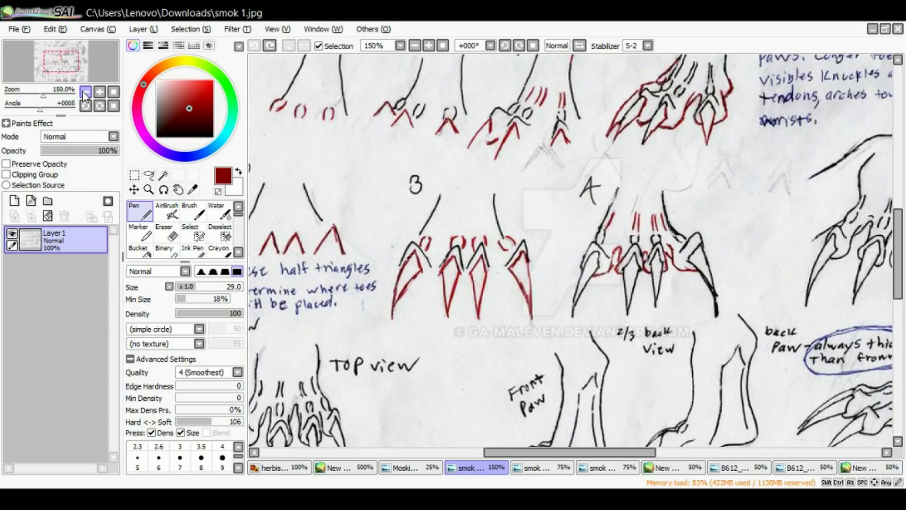
pyautogui.click(86, 92)
pyautogui.moveTo(899, 235); pyautogui.dragTo(901, 232)
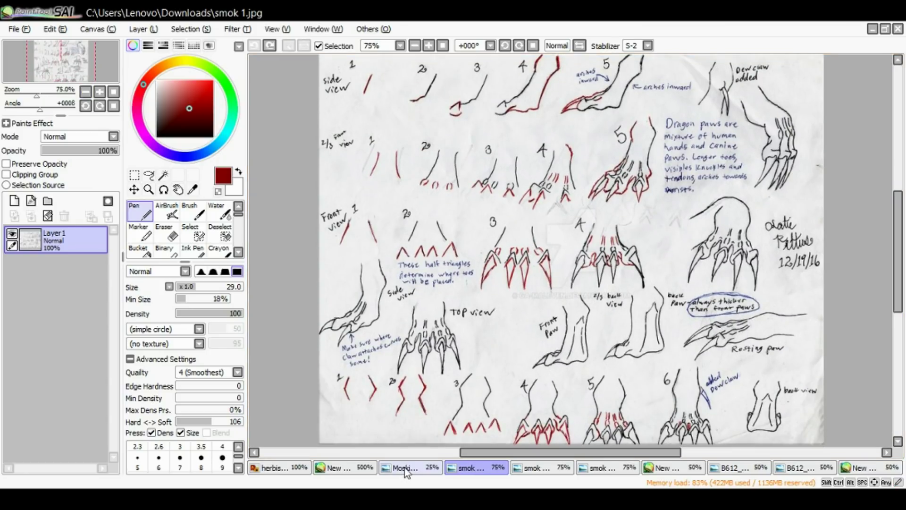
pyautogui.click(405, 467)
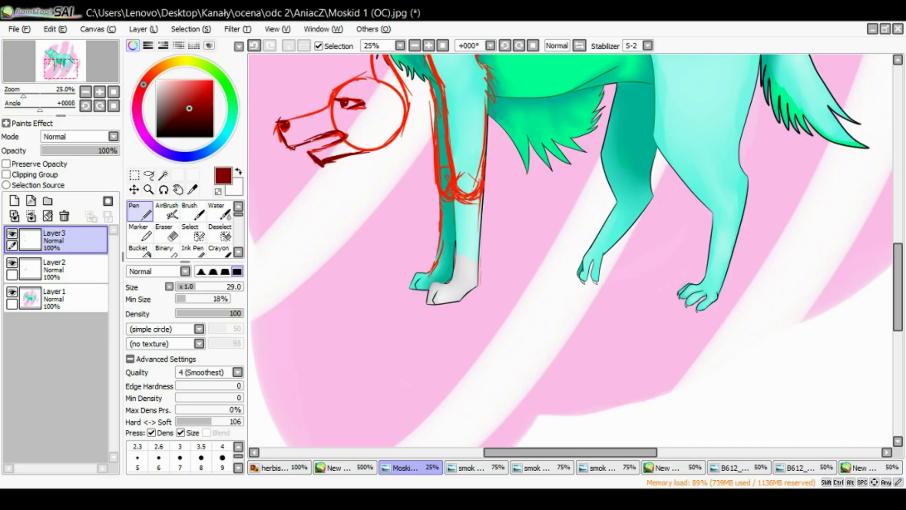
# - Circle the front paw and back paw sketches in smok 1.jpg in dark red, and undo the circles
pyautogui.click(478, 468)
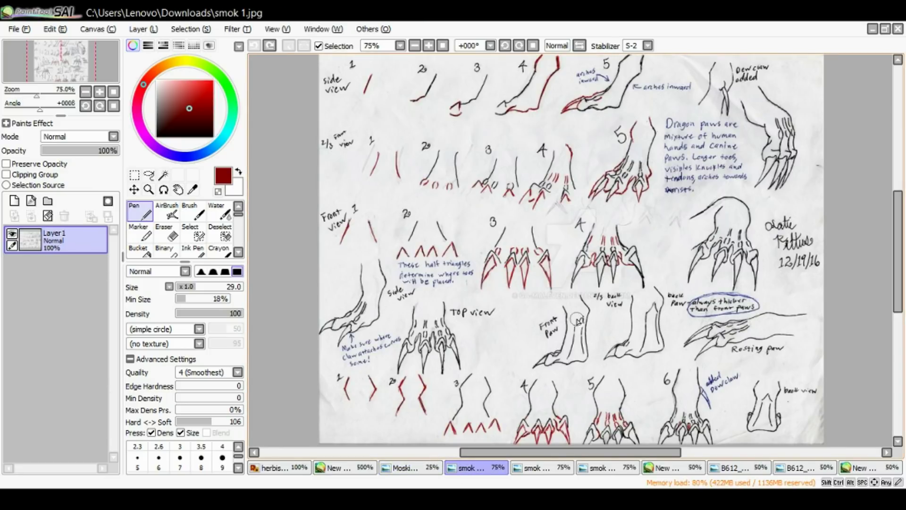
pyautogui.moveTo(632, 282)
pyautogui.mouseDown()
pyautogui.moveTo(600, 366)
pyautogui.moveTo(663, 368)
pyautogui.moveTo(679, 307)
pyautogui.moveTo(642, 282)
pyautogui.moveTo(595, 308)
pyautogui.moveTo(591, 364)
pyautogui.moveTo(518, 356)
pyautogui.moveTo(558, 304)
pyautogui.moveTo(595, 307)
pyautogui.mouseUp()
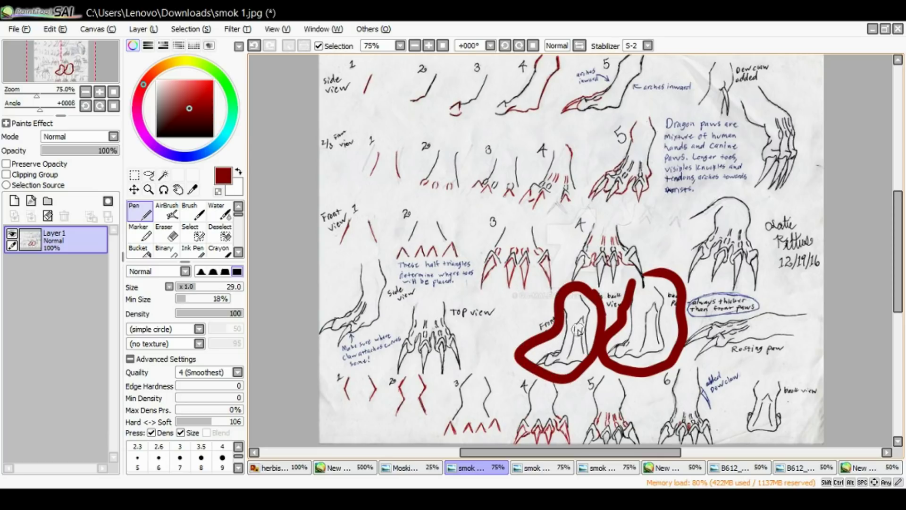
pyautogui.click(253, 45)
pyautogui.click(254, 45)
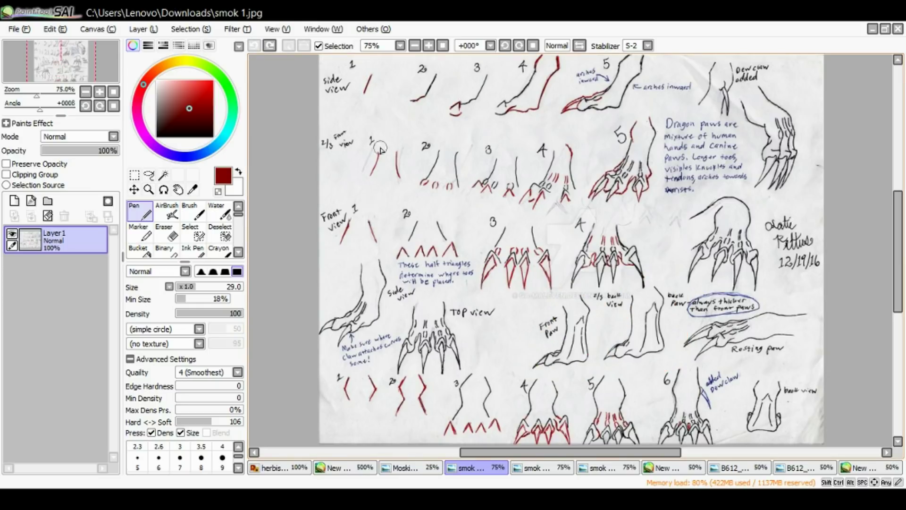
# - Trace both sides of the back paw's lower leg in dark red, and undo the strokes
pyautogui.moveTo(632, 296); pyautogui.dragTo(628, 340)
pyautogui.click(663, 297)
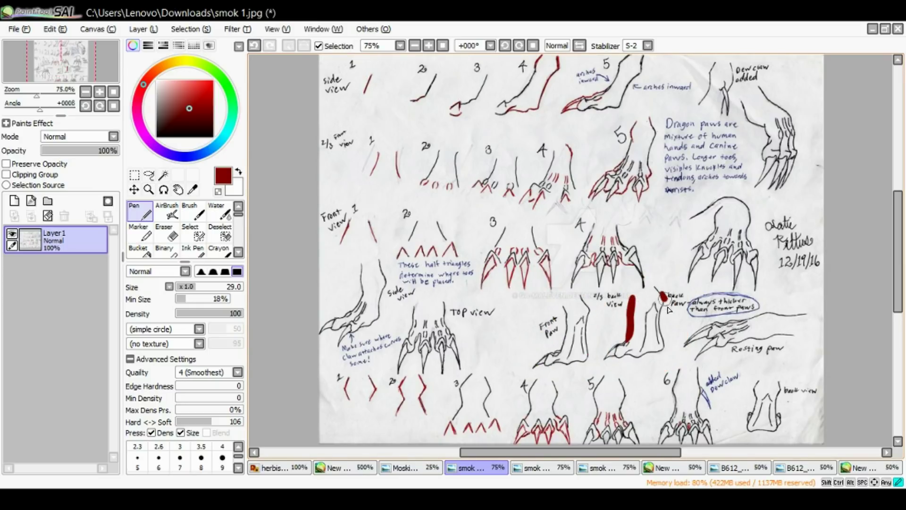
pyautogui.moveTo(664, 298); pyautogui.dragTo(667, 348)
pyautogui.click(254, 46)
pyautogui.click(254, 46)
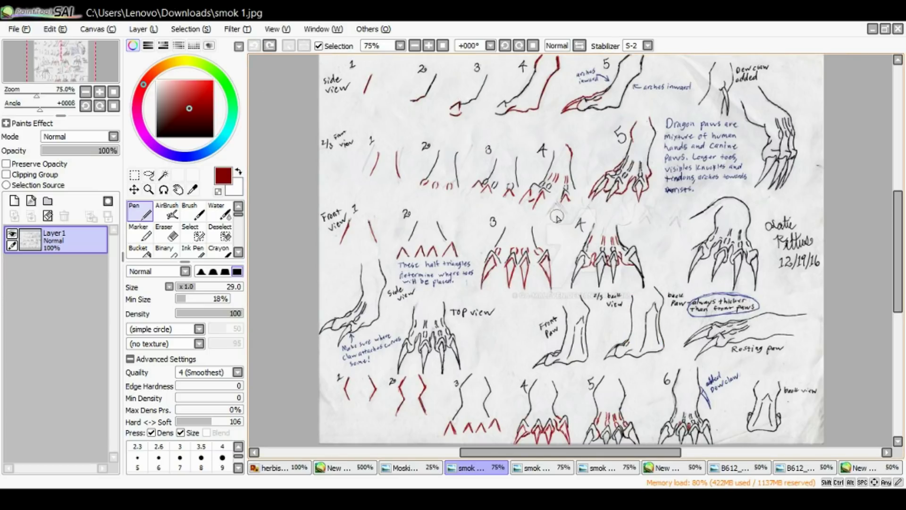
# - Circle the back paw and front paw captions on the dragon paw sheet, and undo both circles
pyautogui.moveTo(681, 300)
pyautogui.mouseDown()
pyautogui.moveTo(665, 285)
pyautogui.moveTo(691, 309)
pyautogui.mouseUp()
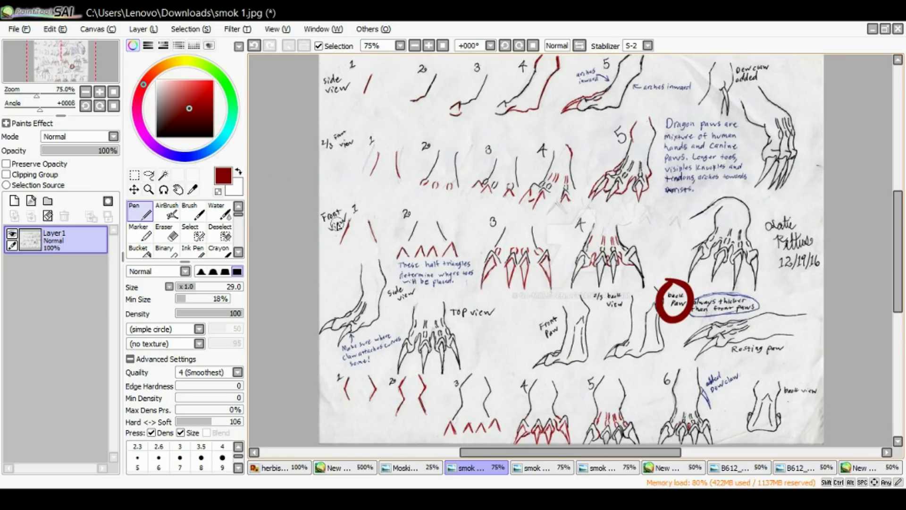
pyautogui.moveTo(550, 306)
pyautogui.mouseDown()
pyautogui.moveTo(524, 338)
pyautogui.moveTo(571, 319)
pyautogui.mouseUp()
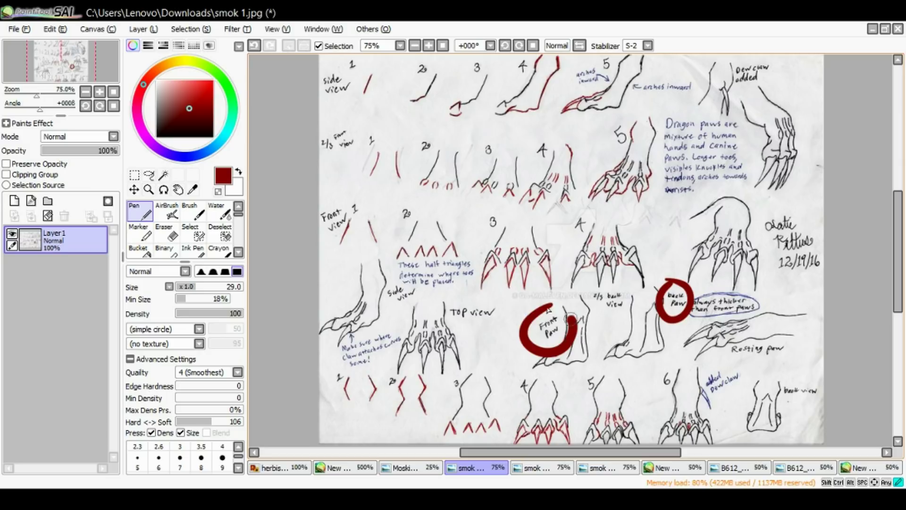
pyautogui.click(255, 46)
pyautogui.click(255, 46)
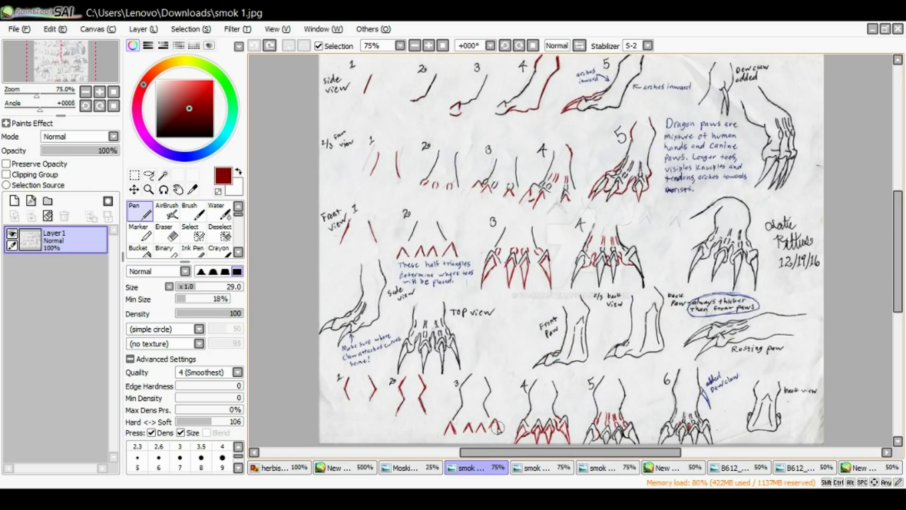
# - Outline the flesh around the skeleton's near hind leg and rump in smok 2.jpg with a size 12 dark red Pen
pyautogui.click(537, 469)
pyautogui.click(101, 92)
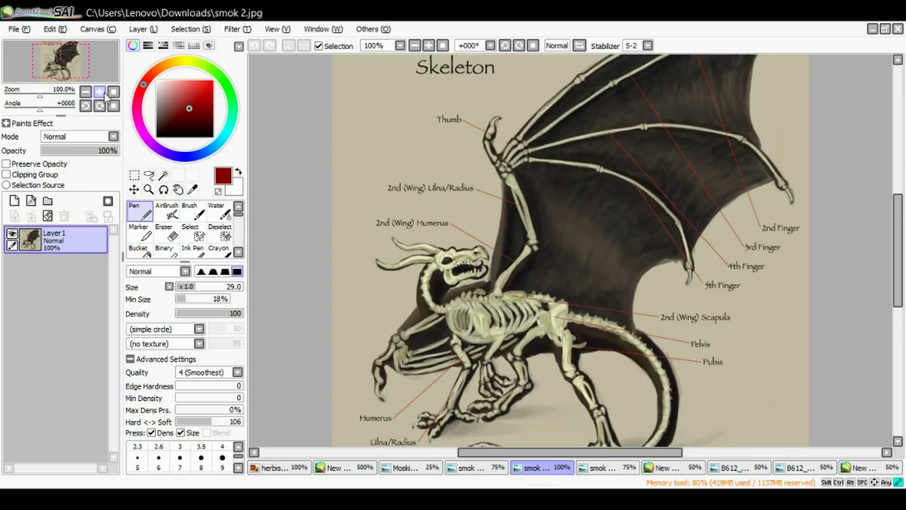
pyautogui.click(101, 93)
pyautogui.scroll(-5, 887, 275)
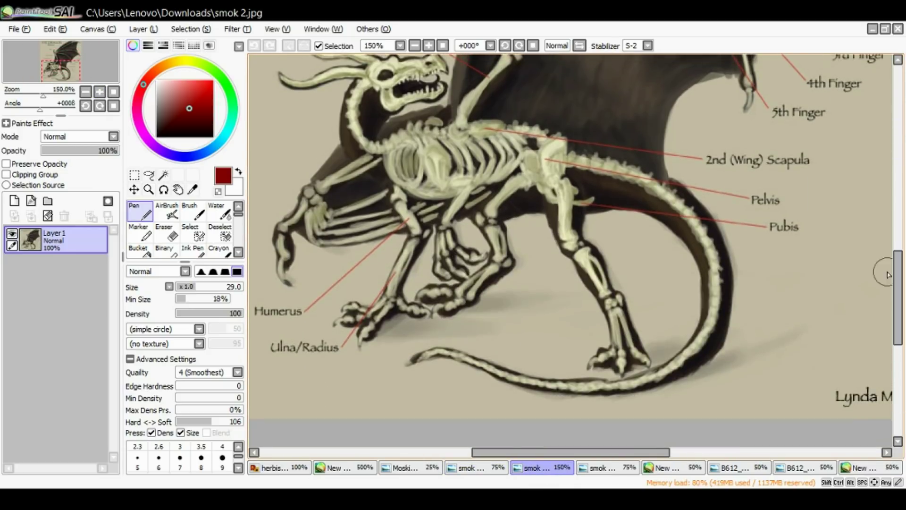
pyautogui.press('[')
pyautogui.press('[')
pyautogui.press('[')
pyautogui.press('[')
pyautogui.press('[')
pyautogui.moveTo(565, 143)
pyautogui.mouseDown()
pyautogui.moveTo(581, 189)
pyautogui.moveTo(579, 225)
pyautogui.mouseUp()
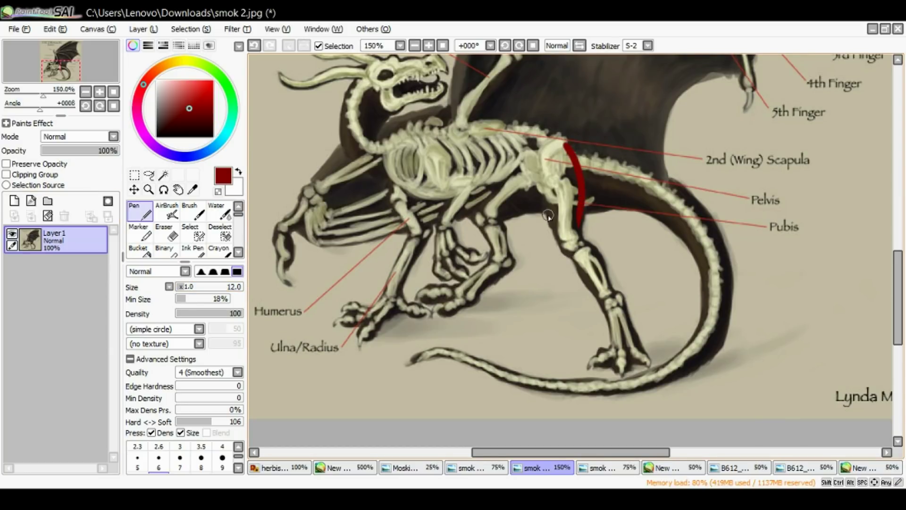
pyautogui.moveTo(536, 173); pyautogui.dragTo(568, 260)
pyautogui.moveTo(579, 221)
pyautogui.mouseDown()
pyautogui.moveTo(649, 360)
pyautogui.moveTo(617, 375)
pyautogui.moveTo(613, 361)
pyautogui.moveTo(585, 365)
pyautogui.moveTo(612, 347)
pyautogui.moveTo(606, 327)
pyautogui.moveTo(612, 335)
pyautogui.moveTo(535, 182)
pyautogui.moveTo(508, 170)
pyautogui.mouseUp()
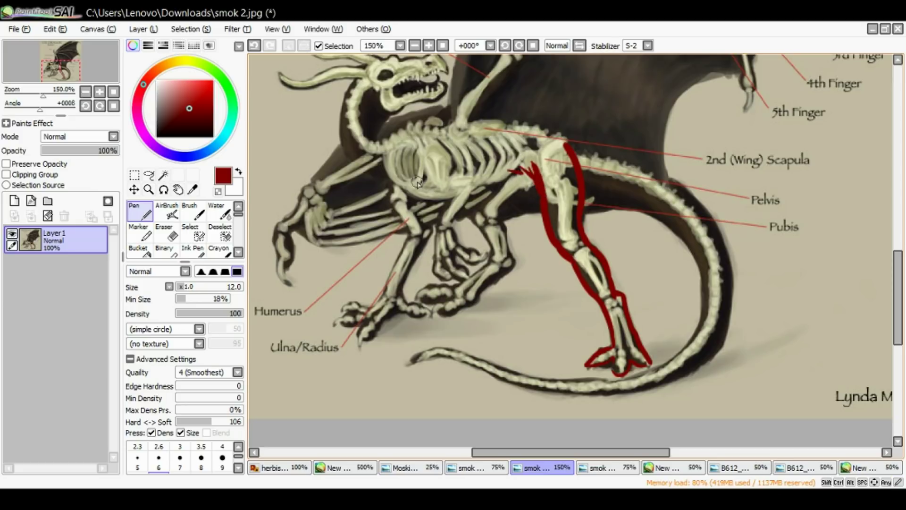
pyautogui.moveTo(566, 139); pyautogui.dragTo(530, 127)
# - Sketch a small bent hind leg with a paw in dark red beside the skeleton's curved tail
pyautogui.moveTo(772, 185); pyautogui.dragTo(735, 231)
pyautogui.moveTo(801, 212)
pyautogui.mouseDown()
pyautogui.moveTo(738, 238)
pyautogui.moveTo(738, 254)
pyautogui.moveTo(739, 226)
pyautogui.moveTo(738, 254)
pyautogui.moveTo(767, 277)
pyautogui.mouseUp()
pyautogui.moveTo(759, 244)
pyautogui.mouseDown()
pyautogui.moveTo(783, 269)
pyautogui.moveTo(754, 300)
pyautogui.mouseUp()
pyautogui.moveTo(791, 275); pyautogui.dragTo(780, 294)
pyautogui.moveTo(763, 293)
pyautogui.mouseDown()
pyautogui.moveTo(737, 313)
pyautogui.moveTo(748, 334)
pyautogui.mouseUp()
pyautogui.moveTo(762, 313)
pyautogui.mouseDown()
pyautogui.moveTo(734, 325)
pyautogui.moveTo(750, 348)
pyautogui.mouseUp()
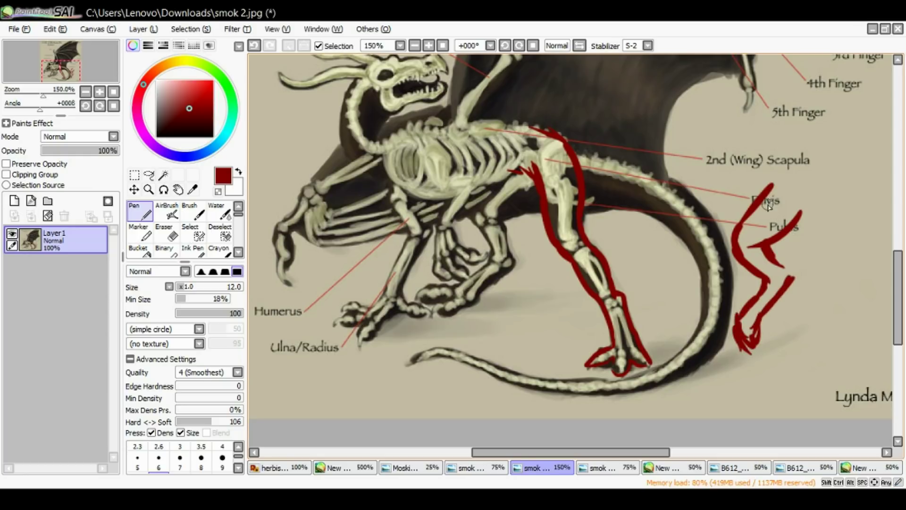
# - Add the thigh, rounded rump and back line to the small sketched hind leg
pyautogui.moveTo(796, 213)
pyautogui.mouseDown()
pyautogui.moveTo(767, 255)
pyautogui.moveTo(784, 269)
pyautogui.moveTo(784, 281)
pyautogui.moveTo(788, 269)
pyautogui.moveTo(744, 252)
pyautogui.mouseUp()
pyautogui.moveTo(794, 177); pyautogui.dragTo(799, 218)
pyautogui.moveTo(779, 162)
pyautogui.mouseDown()
pyautogui.moveTo(795, 183)
pyautogui.moveTo(755, 158)
pyautogui.moveTo(703, 173)
pyautogui.mouseUp()
pyautogui.moveTo(761, 204); pyautogui.dragTo(726, 211)
pyautogui.moveTo(766, 185); pyautogui.dragTo(747, 203)
pyautogui.moveTo(752, 189); pyautogui.dragTo(734, 206)
pyautogui.moveTo(711, 174); pyautogui.dragTo(693, 182)
pyautogui.moveTo(707, 172); pyautogui.dragTo(679, 184)
# - Mark the knee, ankle, toes and hip on the skeleton's outlined hind leg, and add a matching hip stroke to the small sketch
pyautogui.moveTo(579, 240)
pyautogui.mouseDown()
pyautogui.moveTo(585, 273)
pyautogui.moveTo(591, 267)
pyautogui.moveTo(611, 285)
pyautogui.moveTo(589, 291)
pyautogui.moveTo(615, 302)
pyautogui.mouseUp()
pyautogui.moveTo(611, 353); pyautogui.dragTo(639, 344)
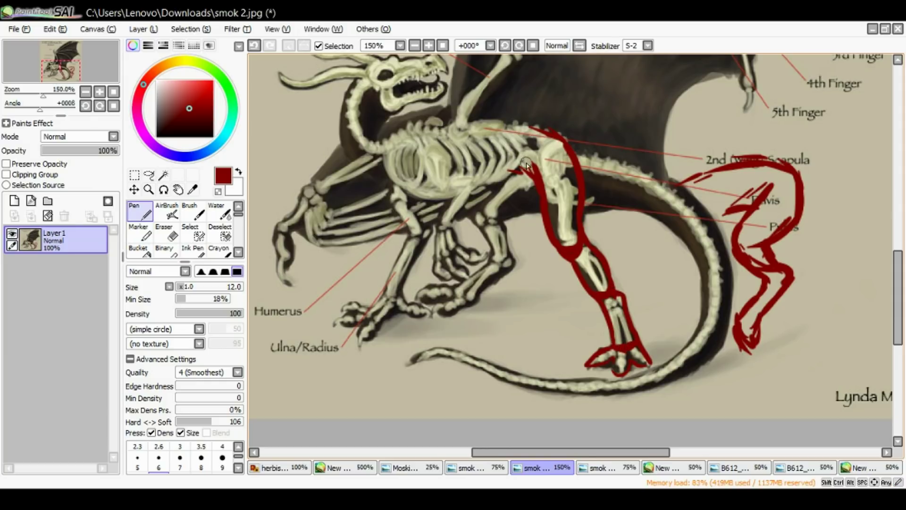
pyautogui.moveTo(538, 170)
pyautogui.mouseDown()
pyautogui.moveTo(565, 189)
pyautogui.moveTo(556, 193)
pyautogui.moveTo(561, 182)
pyautogui.mouseUp()
pyautogui.moveTo(772, 190); pyautogui.dragTo(792, 196)
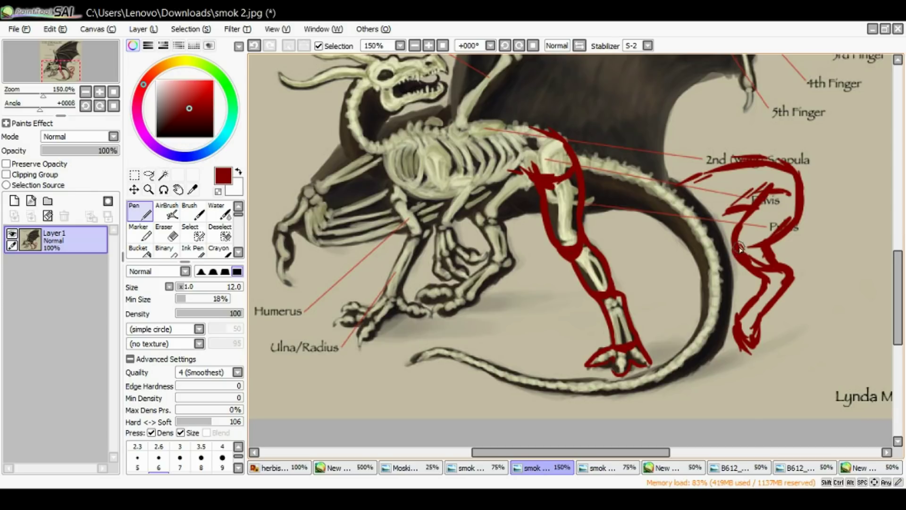
# - Reinforce the small sketch's hind paw and draw its belly line, chest and bent foreleg
pyautogui.moveTo(735, 337); pyautogui.dragTo(760, 324)
pyautogui.moveTo(728, 208)
pyautogui.mouseDown()
pyautogui.moveTo(704, 217)
pyautogui.moveTo(677, 209)
pyautogui.mouseUp()
pyautogui.moveTo(677, 191); pyautogui.dragTo(669, 211)
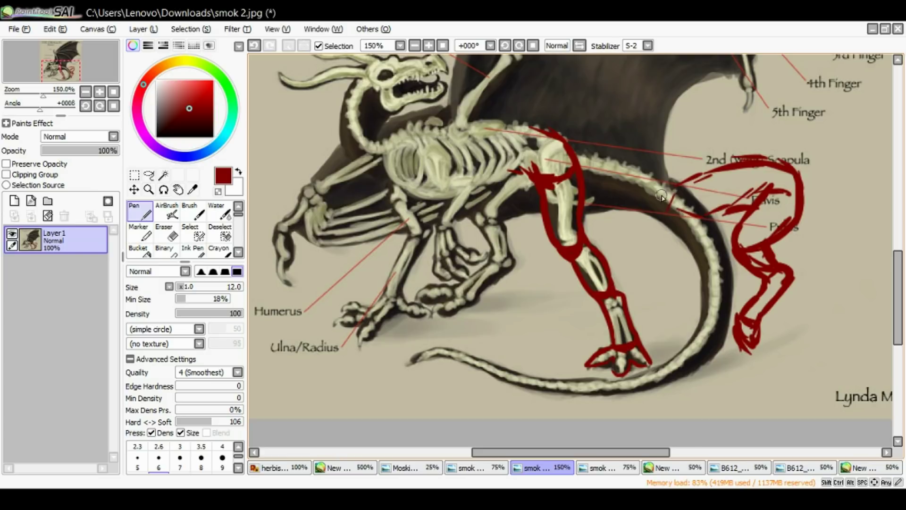
pyautogui.moveTo(725, 206)
pyautogui.mouseDown()
pyautogui.moveTo(675, 238)
pyautogui.moveTo(656, 204)
pyautogui.moveTo(653, 225)
pyautogui.moveTo(648, 196)
pyautogui.moveTo(669, 193)
pyautogui.moveTo(659, 223)
pyautogui.moveTo(696, 253)
pyautogui.mouseUp()
pyautogui.moveTo(689, 218); pyautogui.dragTo(714, 254)
pyautogui.moveTo(694, 247)
pyautogui.mouseDown()
pyautogui.moveTo(694, 269)
pyautogui.moveTo(670, 270)
pyautogui.moveTo(715, 252)
pyautogui.moveTo(662, 265)
pyautogui.moveTo(658, 278)
pyautogui.moveTo(675, 284)
pyautogui.moveTo(684, 309)
pyautogui.mouseUp()
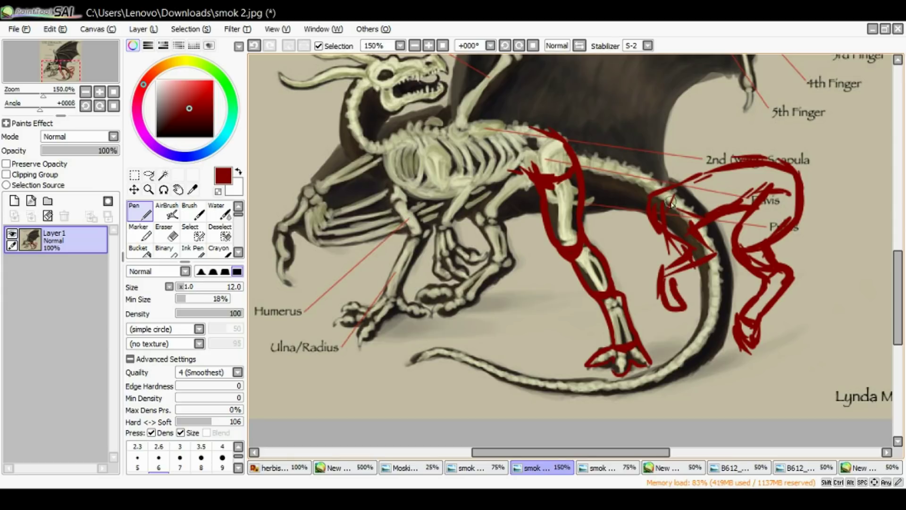
pyautogui.moveTo(666, 278)
pyautogui.mouseDown()
pyautogui.moveTo(680, 307)
pyautogui.moveTo(699, 313)
pyautogui.mouseUp()
# - Sketch the small dragon's neck and head, and curve a long tail down behind its hind leg
pyautogui.moveTo(597, 220); pyautogui.dragTo(655, 227)
pyautogui.moveTo(576, 212); pyautogui.dragTo(566, 245)
pyautogui.moveTo(611, 199)
pyautogui.mouseDown()
pyautogui.moveTo(608, 218)
pyautogui.moveTo(572, 258)
pyautogui.mouseUp()
pyautogui.moveTo(585, 222); pyautogui.dragTo(591, 203)
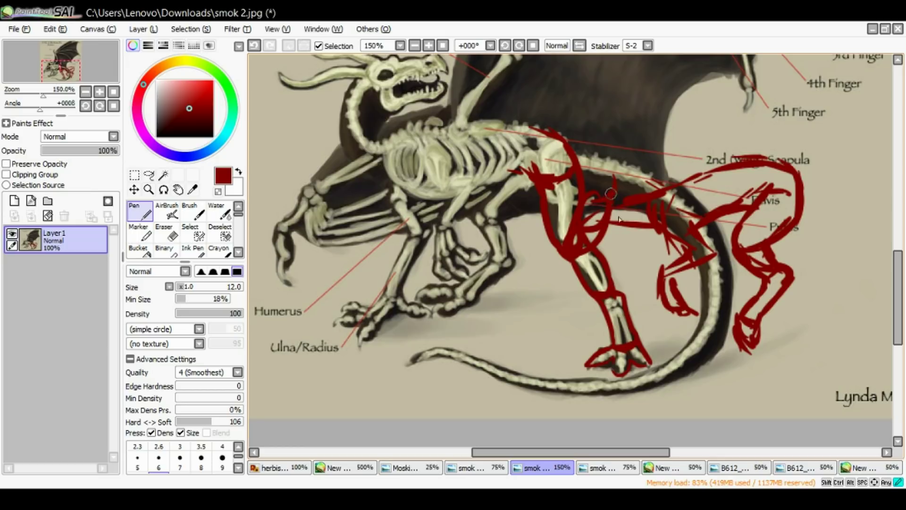
pyautogui.moveTo(781, 181)
pyautogui.mouseDown()
pyautogui.moveTo(774, 338)
pyautogui.moveTo(717, 335)
pyautogui.mouseUp()
pyautogui.moveTo(791, 208)
pyautogui.mouseDown()
pyautogui.moveTo(805, 231)
pyautogui.moveTo(776, 326)
pyautogui.moveTo(744, 344)
pyautogui.moveTo(695, 344)
pyautogui.mouseUp()
# - Draw a raised wing rising from the small dragon's shoulder in dark red
pyautogui.moveTo(695, 185); pyautogui.dragTo(679, 204)
pyautogui.moveTo(691, 168); pyautogui.dragTo(668, 204)
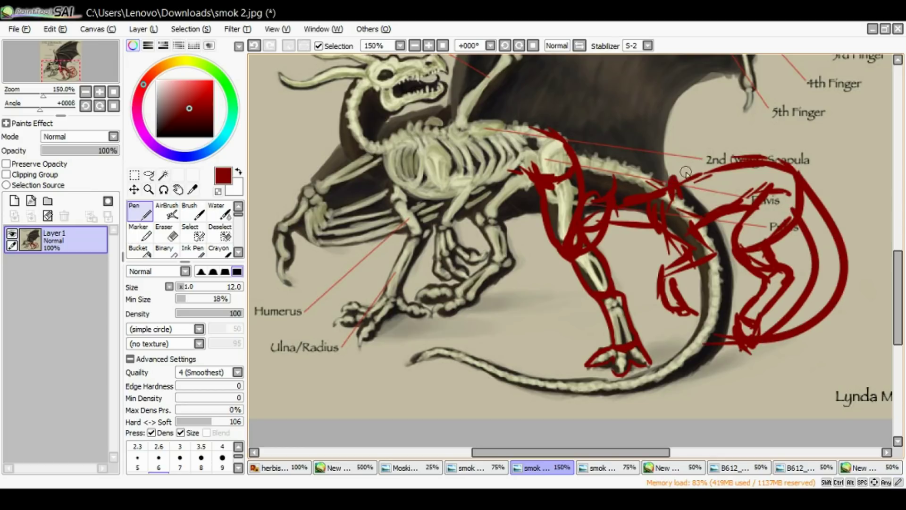
pyautogui.moveTo(718, 132); pyautogui.dragTo(661, 187)
pyautogui.moveTo(715, 165); pyautogui.dragTo(693, 194)
pyautogui.moveTo(757, 127); pyautogui.dragTo(698, 180)
pyautogui.moveTo(760, 108); pyautogui.dragTo(701, 123)
pyautogui.moveTo(802, 70); pyautogui.dragTo(746, 120)
pyautogui.moveTo(802, 76)
pyautogui.mouseDown()
pyautogui.moveTo(741, 137)
pyautogui.moveTo(850, 151)
pyautogui.moveTo(821, 80)
pyautogui.mouseUp()
pyautogui.moveTo(826, 80); pyautogui.dragTo(866, 130)
# - Underline the artist's signature in dark red and show the drawing at 100% zoom
pyautogui.moveTo(512, 452); pyautogui.dragTo(579, 453)
pyautogui.moveTo(604, 404)
pyautogui.mouseDown()
pyautogui.moveTo(692, 424)
pyautogui.moveTo(598, 395)
pyautogui.mouseUp()
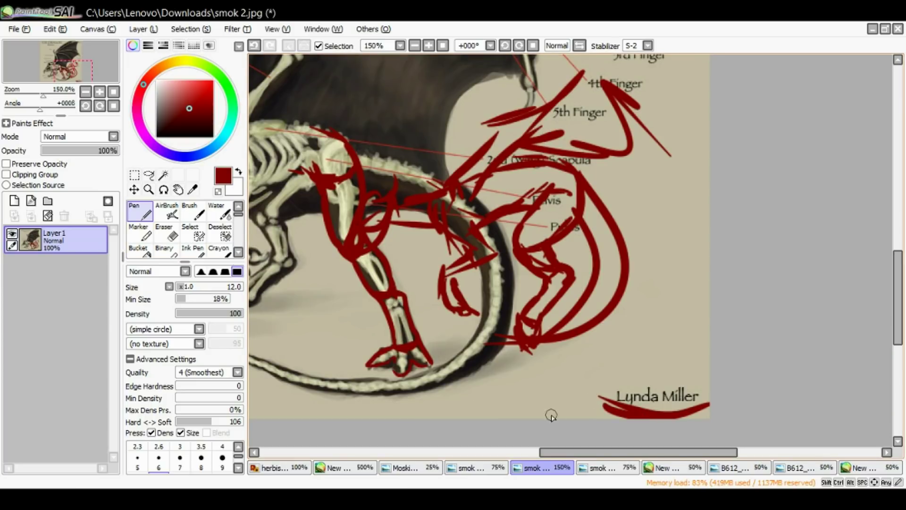
pyautogui.click(86, 92)
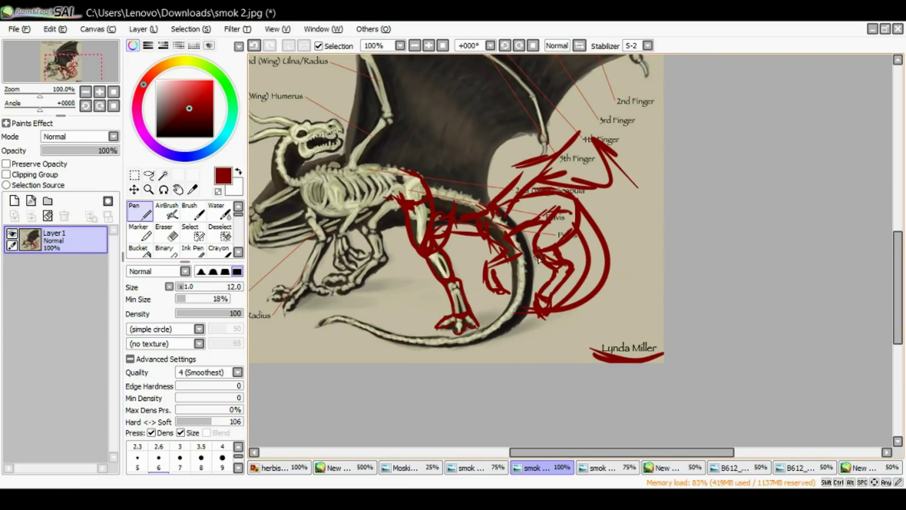
# - Outline the flesh around the skeleton's near hind leg in smok 3.jpg in dark red at 100% zoom
pyautogui.click(609, 472)
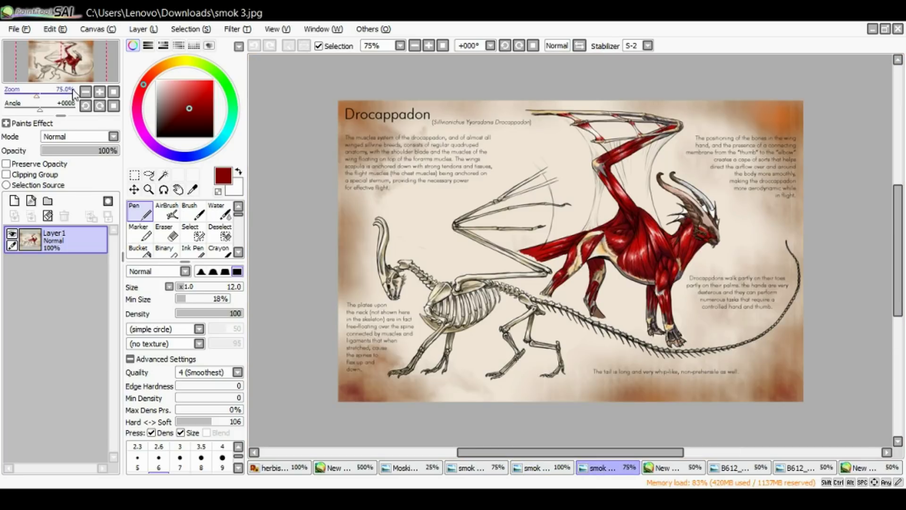
pyautogui.click(100, 92)
pyautogui.moveTo(506, 319); pyautogui.dragTo(478, 363)
pyautogui.moveTo(525, 338)
pyautogui.mouseDown()
pyautogui.moveTo(489, 362)
pyautogui.moveTo(506, 383)
pyautogui.moveTo(493, 401)
pyautogui.moveTo(505, 391)
pyautogui.moveTo(459, 413)
pyautogui.moveTo(470, 412)
pyautogui.mouseUp()
pyautogui.moveTo(478, 359); pyautogui.dragTo(500, 311)
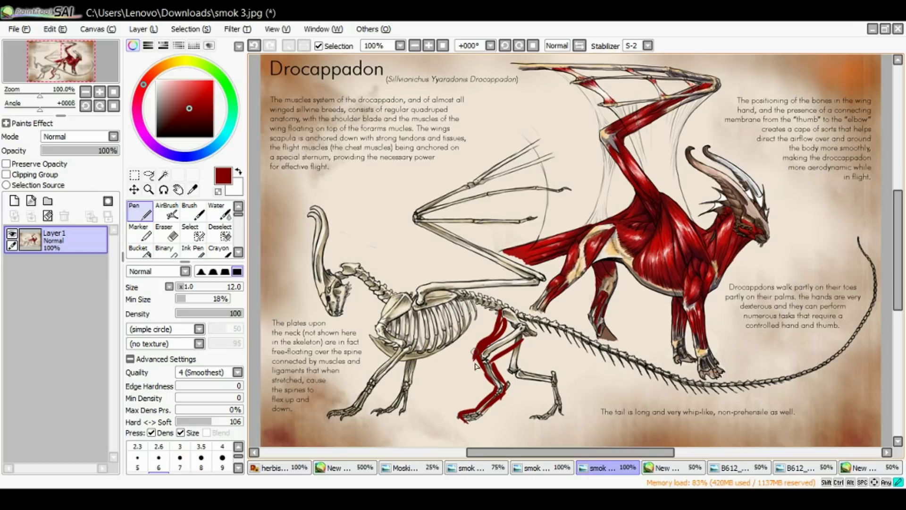
pyautogui.moveTo(480, 363)
pyautogui.mouseDown()
pyautogui.moveTo(485, 379)
pyautogui.moveTo(500, 355)
pyautogui.mouseUp()
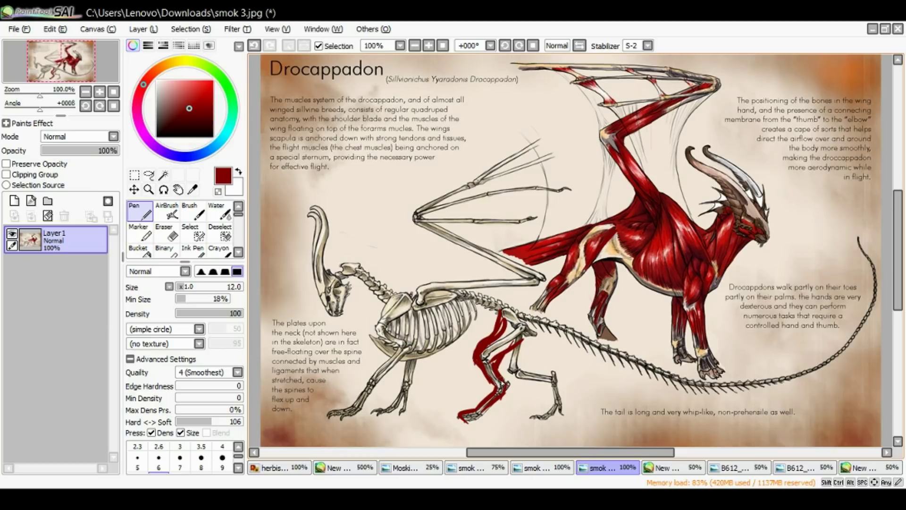
pyautogui.moveTo(509, 380)
pyautogui.mouseDown()
pyautogui.moveTo(501, 373)
pyautogui.moveTo(509, 389)
pyautogui.moveTo(502, 401)
pyautogui.moveTo(512, 390)
pyautogui.mouseUp()
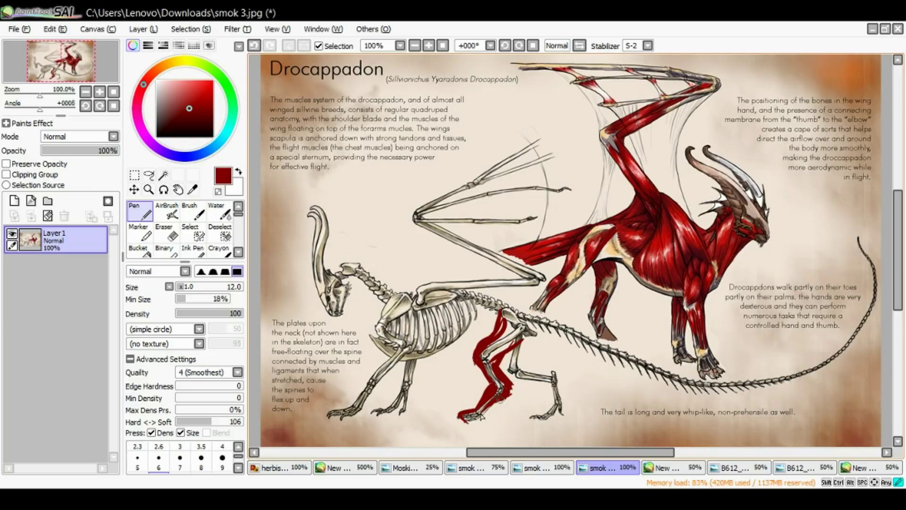
# - Fill the near hind leg's thigh, shin and foot with dark red, and paint flesh around the far hind leg
pyautogui.moveTo(472, 421); pyautogui.dragTo(457, 414)
pyautogui.moveTo(504, 337)
pyautogui.mouseDown()
pyautogui.moveTo(527, 340)
pyautogui.moveTo(527, 325)
pyautogui.moveTo(526, 347)
pyautogui.moveTo(504, 363)
pyautogui.mouseUp()
pyautogui.moveTo(520, 308)
pyautogui.mouseDown()
pyautogui.moveTo(535, 333)
pyautogui.moveTo(512, 305)
pyautogui.moveTo(493, 307)
pyautogui.mouseUp()
pyautogui.moveTo(524, 336); pyautogui.dragTo(514, 318)
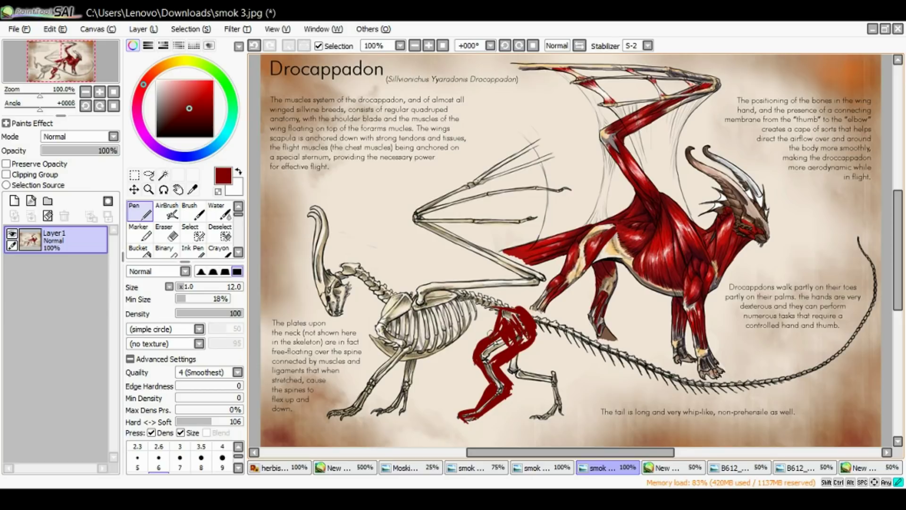
pyautogui.moveTo(486, 360); pyautogui.dragTo(496, 391)
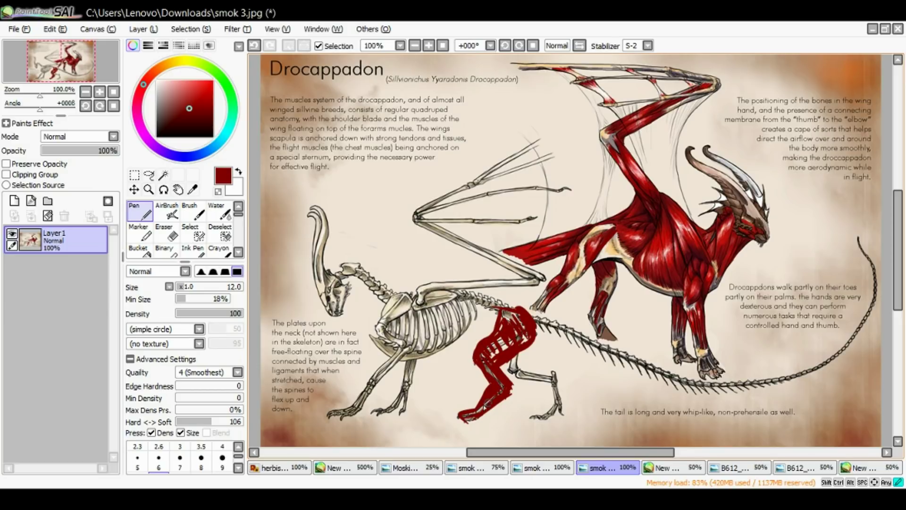
pyautogui.moveTo(453, 422)
pyautogui.mouseDown()
pyautogui.moveTo(479, 417)
pyautogui.moveTo(448, 421)
pyautogui.mouseUp()
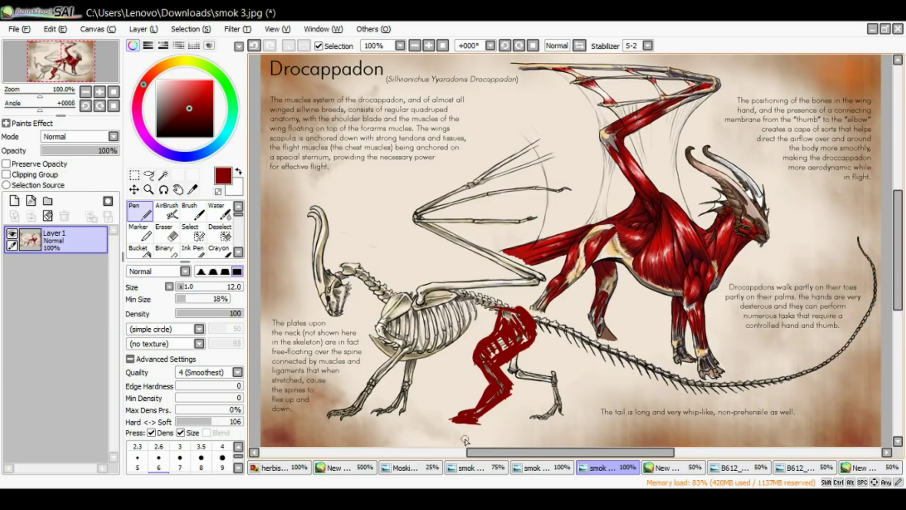
pyautogui.moveTo(509, 365)
pyautogui.mouseDown()
pyautogui.moveTo(522, 360)
pyautogui.moveTo(554, 376)
pyautogui.moveTo(554, 415)
pyautogui.moveTo(531, 373)
pyautogui.moveTo(512, 377)
pyautogui.moveTo(506, 353)
pyautogui.moveTo(554, 400)
pyautogui.mouseUp()
pyautogui.moveTo(499, 359); pyautogui.dragTo(501, 363)
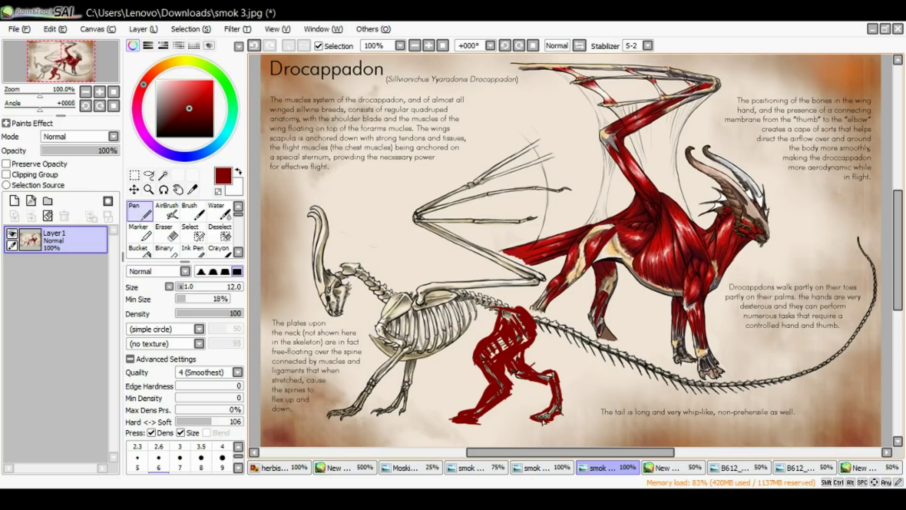
# - Return to the wolf's body in Moskid 1 (OC).jpg, add a new layer on top and choose a darker red
pyautogui.click(477, 472)
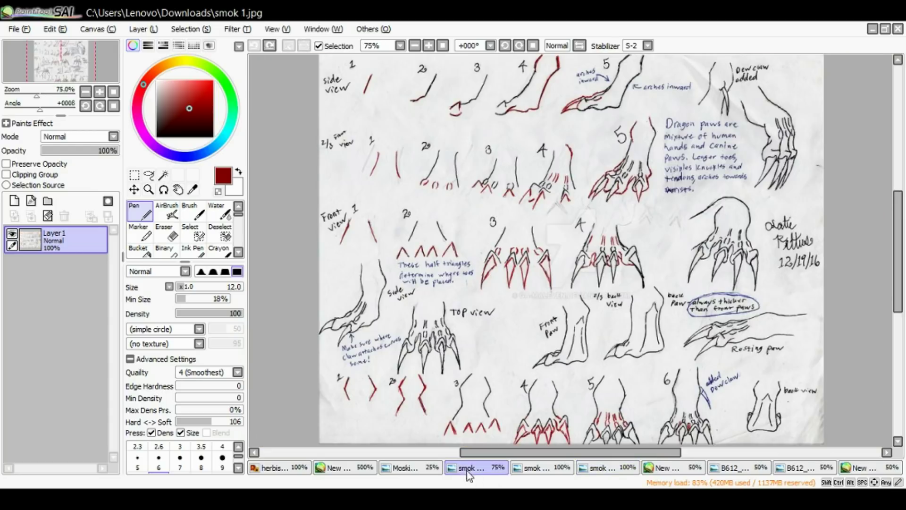
pyautogui.click(433, 472)
pyautogui.moveTo(895, 265); pyautogui.dragTo(897, 239)
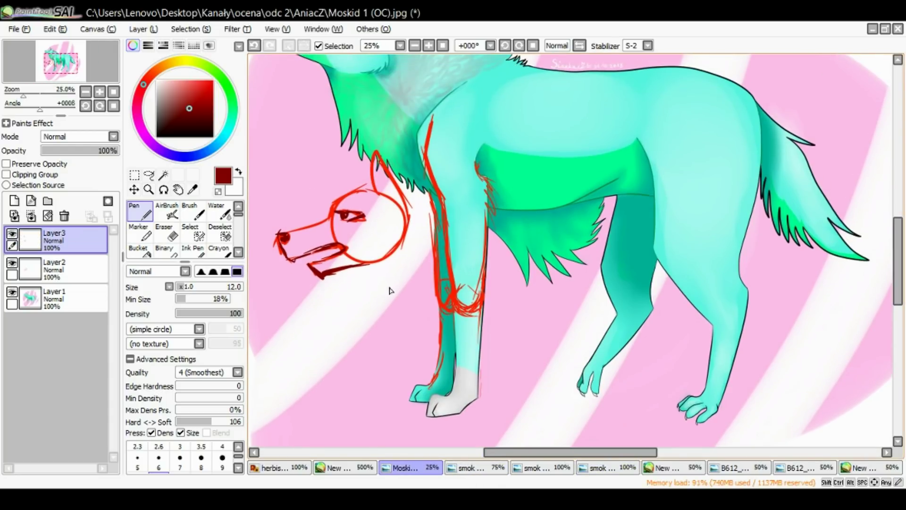
pyautogui.click(17, 203)
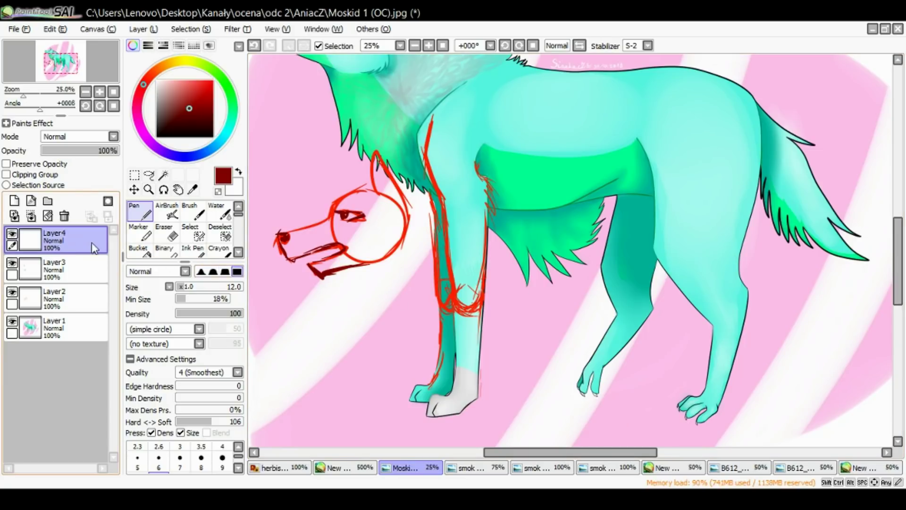
pyautogui.click(190, 114)
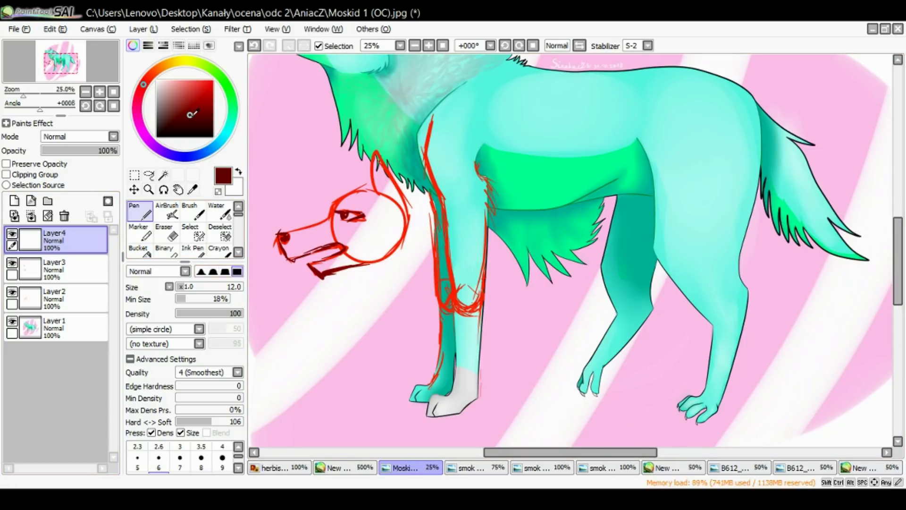
# - Examine the dragon paw tutorial in smok 1.jpg and the skeleton's near hind leg in smok 2.jpg
pyautogui.click(469, 468)
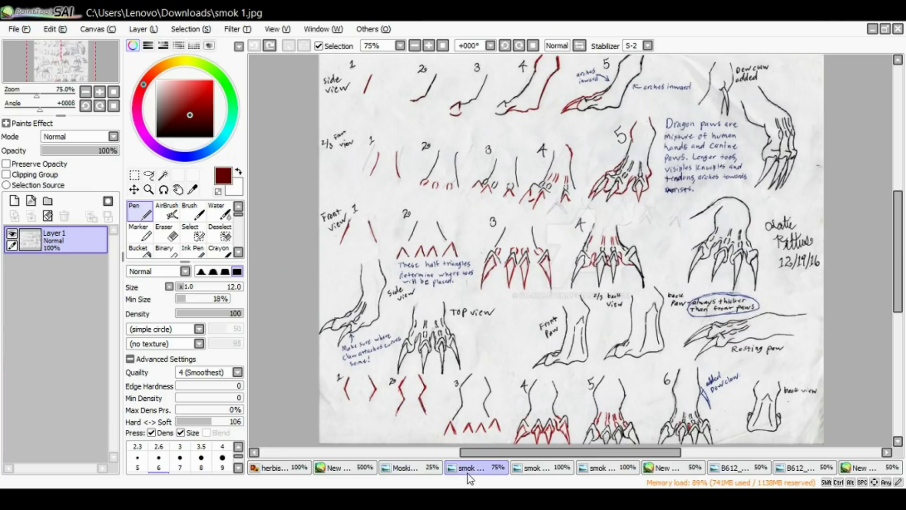
pyautogui.click(557, 471)
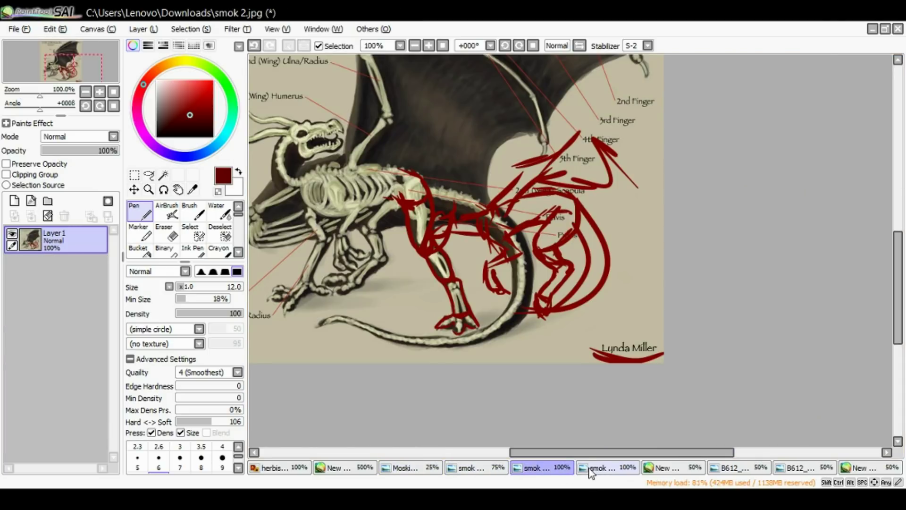
pyautogui.moveTo(410, 240)
pyautogui.mouseDown()
pyautogui.moveTo(402, 194)
pyautogui.moveTo(423, 198)
pyautogui.moveTo(431, 260)
pyautogui.moveTo(461, 323)
pyautogui.moveTo(439, 324)
pyautogui.mouseUp()
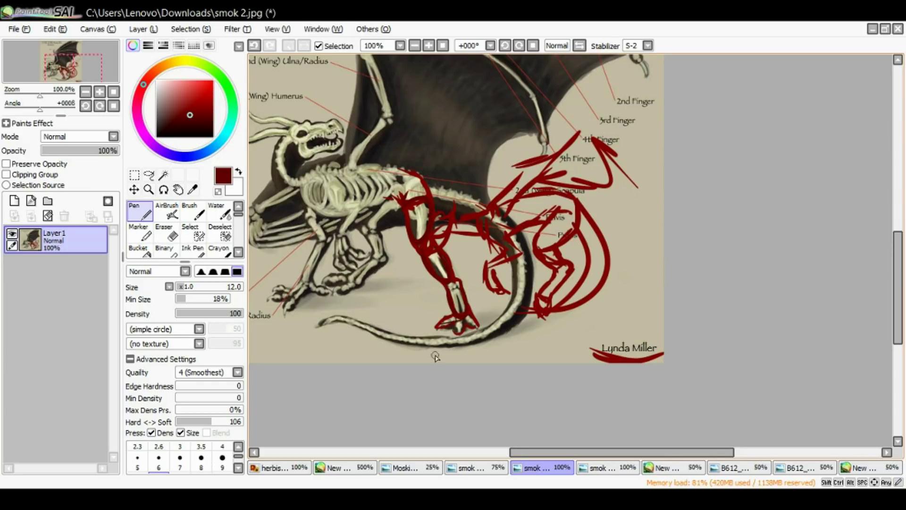
# - Sketch the thigh and shin of the wolf's near hind leg in Moskid 1 (OC).jpg with a bright red size 29 pen
pyautogui.click(392, 469)
pyautogui.click(213, 101)
pyautogui.hotkey('ctrl', 'z')
pyautogui.moveTo(199, 287); pyautogui.dragTo(208, 287)
pyautogui.click(213, 81)
pyautogui.moveTo(652, 137); pyautogui.dragTo(656, 225)
pyautogui.moveTo(754, 111)
pyautogui.mouseDown()
pyautogui.moveTo(713, 236)
pyautogui.moveTo(654, 174)
pyautogui.moveTo(725, 95)
pyautogui.mouseUp()
pyautogui.moveTo(734, 223)
pyautogui.mouseDown()
pyautogui.moveTo(717, 242)
pyautogui.moveTo(750, 307)
pyautogui.mouseUp()
pyautogui.moveTo(661, 261)
pyautogui.mouseDown()
pyautogui.moveTo(722, 323)
pyautogui.moveTo(689, 399)
pyautogui.mouseUp()
# - Add red lines along the back of the wolf's near thigh and lower leg, and reinforce the thigh and hock edges
pyautogui.moveTo(750, 304); pyautogui.dragTo(741, 363)
pyautogui.moveTo(713, 230); pyautogui.dragTo(755, 144)
pyautogui.moveTo(747, 95); pyautogui.dragTo(756, 133)
pyautogui.moveTo(647, 208); pyautogui.dragTo(670, 276)
pyautogui.moveTo(716, 241); pyautogui.dragTo(745, 304)
# - Compare the wolf's hind leg with the dragon references, checking the foot, shin, knee and hip of the skeleton in smok 2.jpg
pyautogui.click(471, 469)
pyautogui.click(401, 467)
pyautogui.click(470, 468)
pyautogui.click(538, 468)
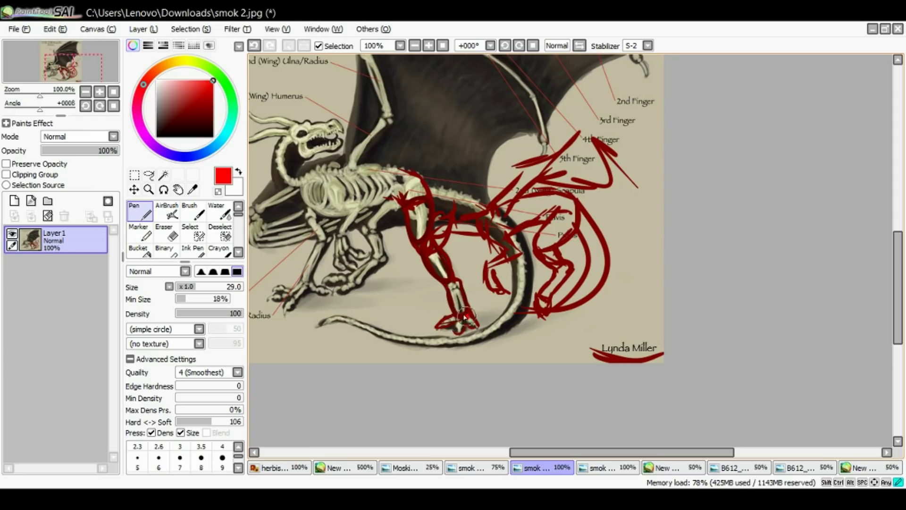
pyautogui.moveTo(459, 313); pyautogui.dragTo(469, 318)
pyautogui.moveTo(445, 282); pyautogui.dragTo(456, 276)
pyautogui.moveTo(414, 240); pyautogui.dragTo(432, 235)
pyautogui.moveTo(410, 193); pyautogui.dragTo(428, 179)
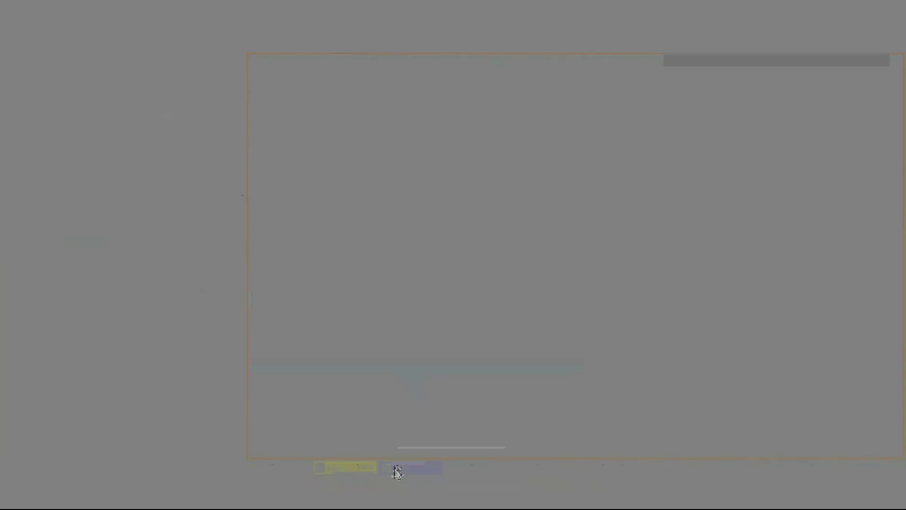
# - Thicken the red outline of the rump, thigh and shin on the near hind leg in Moskid 1 (OC).jpg
pyautogui.click(396, 468)
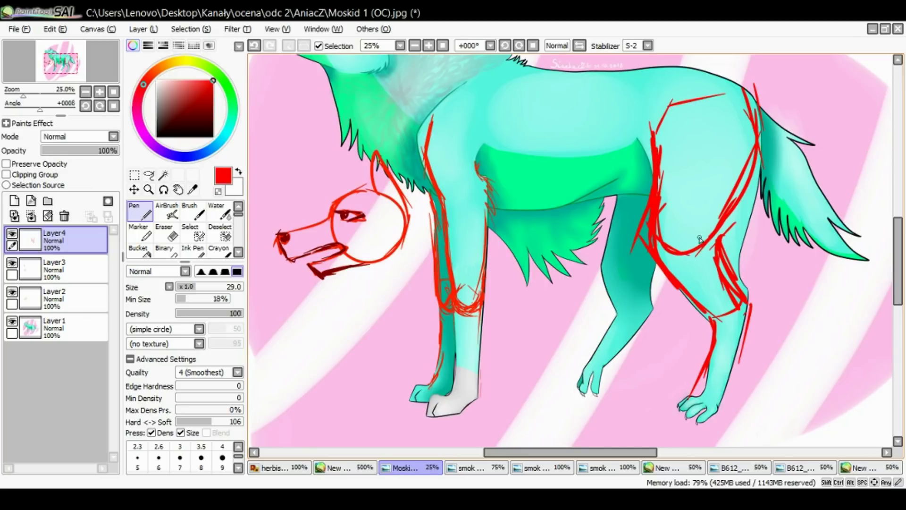
pyautogui.moveTo(760, 131)
pyautogui.mouseDown()
pyautogui.moveTo(755, 105)
pyautogui.moveTo(736, 83)
pyautogui.mouseUp()
pyautogui.moveTo(755, 122)
pyautogui.mouseDown()
pyautogui.moveTo(715, 234)
pyautogui.moveTo(689, 271)
pyautogui.moveTo(698, 327)
pyautogui.mouseUp()
pyautogui.moveTo(674, 284); pyautogui.dragTo(712, 332)
pyautogui.moveTo(725, 246)
pyautogui.mouseDown()
pyautogui.moveTo(750, 316)
pyautogui.moveTo(744, 323)
pyautogui.mouseUp()
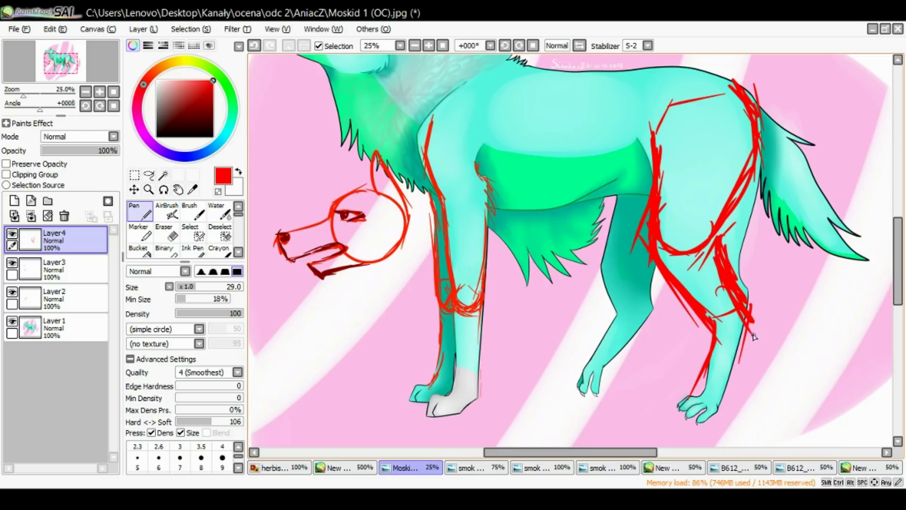
# - Reinforce the front edge of the wolf's near thigh and extend the red outline over the top of the rump
pyautogui.moveTo(662, 226); pyautogui.dragTo(658, 198)
pyautogui.moveTo(637, 126); pyautogui.dragTo(652, 133)
pyautogui.moveTo(754, 127); pyautogui.dragTo(735, 95)
pyautogui.moveTo(738, 99); pyautogui.dragTo(705, 73)
pyautogui.moveTo(732, 90); pyautogui.dragTo(689, 67)
pyautogui.moveTo(746, 102); pyautogui.dragTo(688, 68)
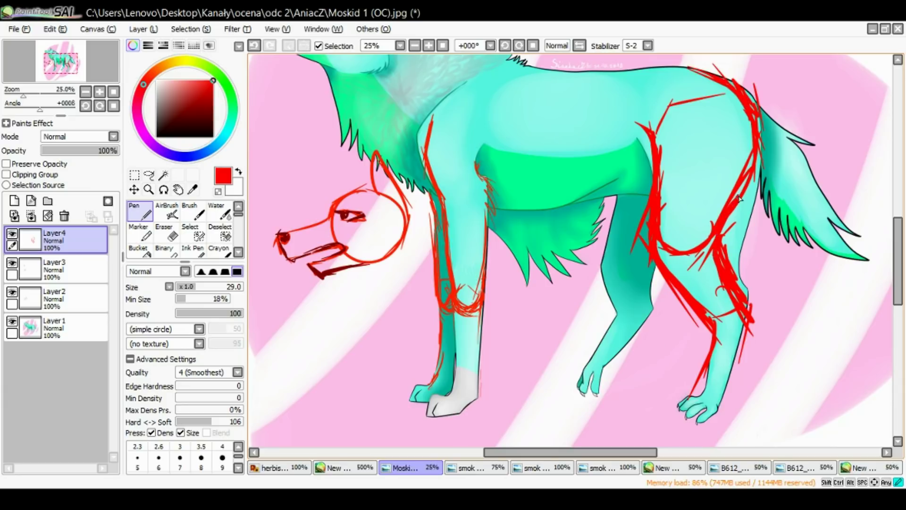
# - Strengthen the near hind leg's red knee curve and shin lines, and outline the lower leg down to a longer paw
pyautogui.moveTo(671, 260); pyautogui.dragTo(702, 257)
pyautogui.moveTo(663, 213); pyautogui.dragTo(660, 235)
pyautogui.moveTo(650, 268); pyautogui.dragTo(683, 301)
pyautogui.moveTo(666, 173); pyautogui.dragTo(663, 207)
pyautogui.moveTo(670, 257)
pyautogui.mouseDown()
pyautogui.moveTo(710, 265)
pyautogui.moveTo(720, 288)
pyautogui.mouseUp()
pyautogui.moveTo(708, 243); pyautogui.dragTo(726, 295)
pyautogui.moveTo(737, 215); pyautogui.dragTo(725, 232)
pyautogui.moveTo(716, 304)
pyautogui.mouseDown()
pyautogui.moveTo(690, 389)
pyautogui.moveTo(675, 409)
pyautogui.moveTo(649, 413)
pyautogui.moveTo(707, 427)
pyautogui.moveTo(745, 326)
pyautogui.mouseUp()
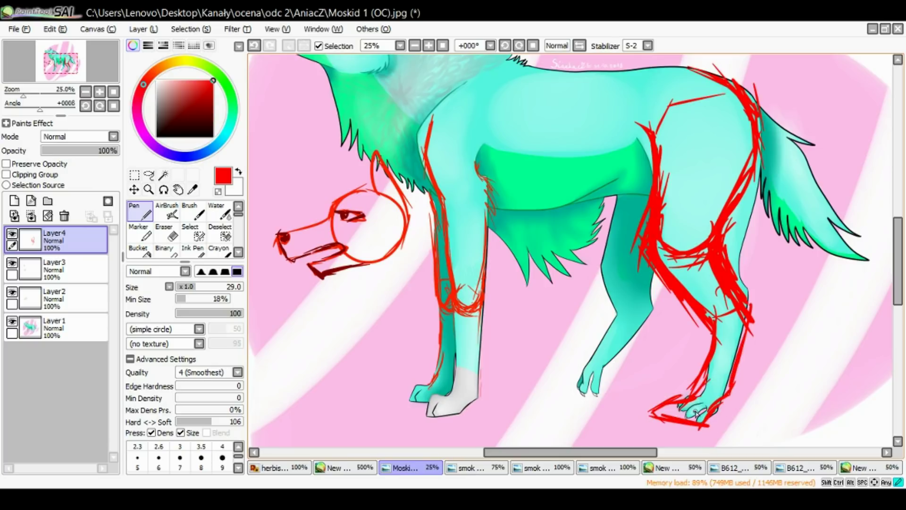
# - Sketch the near hind paw's toes in red and thicken the lines between the hock and the paw
pyautogui.moveTo(680, 420); pyautogui.dragTo(680, 432)
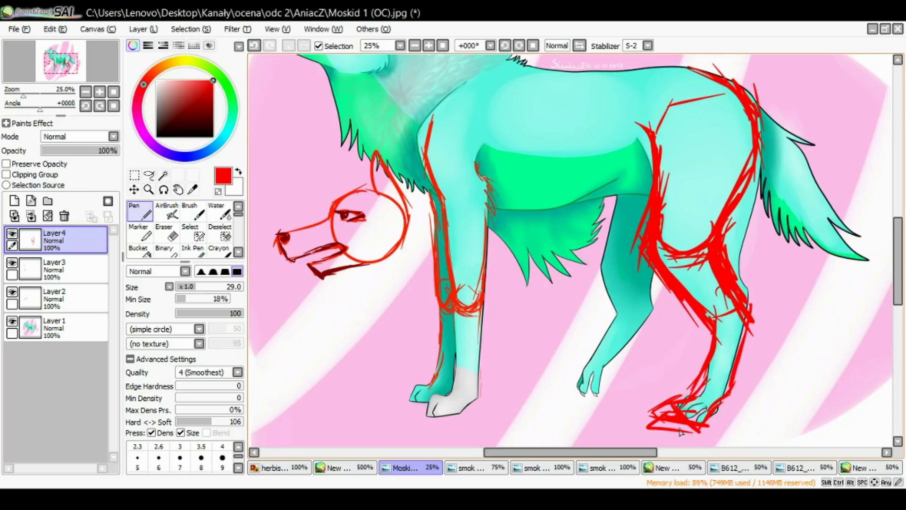
pyautogui.moveTo(663, 403)
pyautogui.mouseDown()
pyautogui.moveTo(635, 423)
pyautogui.moveTo(707, 349)
pyautogui.moveTo(714, 308)
pyautogui.mouseUp()
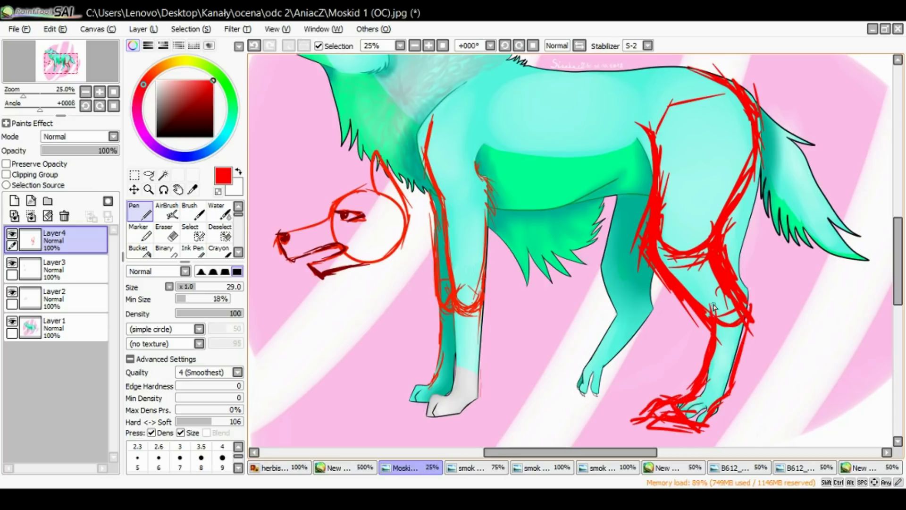
pyautogui.moveTo(722, 338)
pyautogui.mouseDown()
pyautogui.moveTo(705, 394)
pyautogui.moveTo(729, 406)
pyautogui.moveTo(704, 431)
pyautogui.mouseUp()
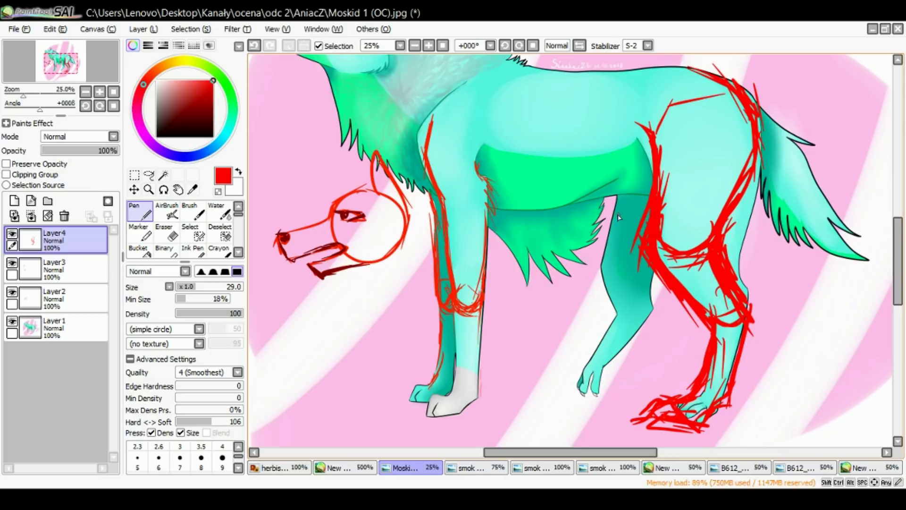
# - Outline the wolf's far hind leg in bright red, marking its thigh, knee curve, hock and foot
pyautogui.moveTo(616, 215)
pyautogui.mouseDown()
pyautogui.moveTo(619, 283)
pyautogui.moveTo(624, 208)
pyautogui.moveTo(598, 255)
pyautogui.moveTo(614, 300)
pyautogui.moveTo(625, 311)
pyautogui.moveTo(661, 308)
pyautogui.mouseUp()
pyautogui.moveTo(608, 275); pyautogui.dragTo(637, 327)
pyautogui.moveTo(656, 304)
pyautogui.mouseDown()
pyautogui.moveTo(664, 324)
pyautogui.moveTo(580, 352)
pyautogui.moveTo(573, 379)
pyautogui.moveTo(605, 380)
pyautogui.moveTo(610, 357)
pyautogui.moveTo(663, 334)
pyautogui.moveTo(667, 297)
pyautogui.moveTo(649, 262)
pyautogui.moveTo(648, 282)
pyautogui.mouseUp()
pyautogui.moveTo(626, 193); pyautogui.dragTo(635, 202)
pyautogui.moveTo(599, 242); pyautogui.dragTo(610, 305)
# - Add more red strokes to the near hind leg's thigh, rump, knee and lower leg
pyautogui.moveTo(655, 130); pyautogui.dragTo(660, 184)
pyautogui.moveTo(727, 99); pyautogui.dragTo(749, 144)
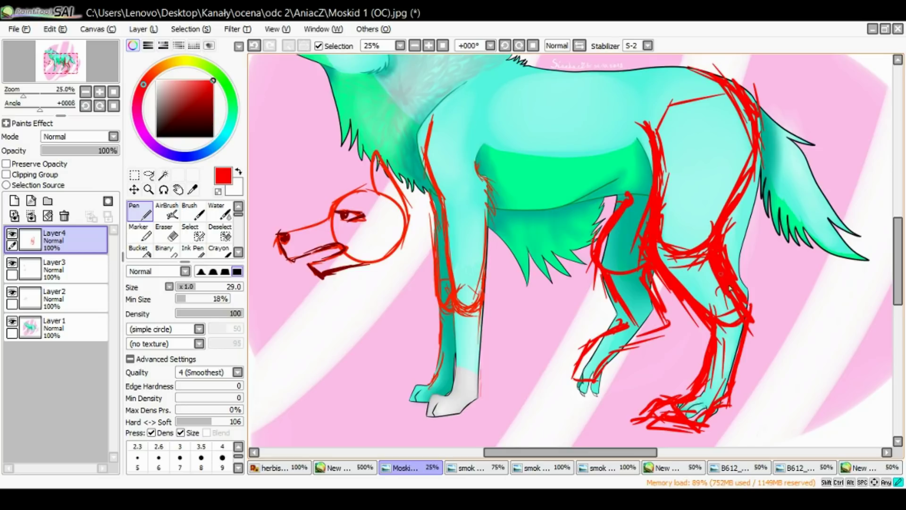
pyautogui.moveTo(751, 324); pyautogui.dragTo(736, 354)
pyautogui.moveTo(717, 320); pyautogui.dragTo(703, 399)
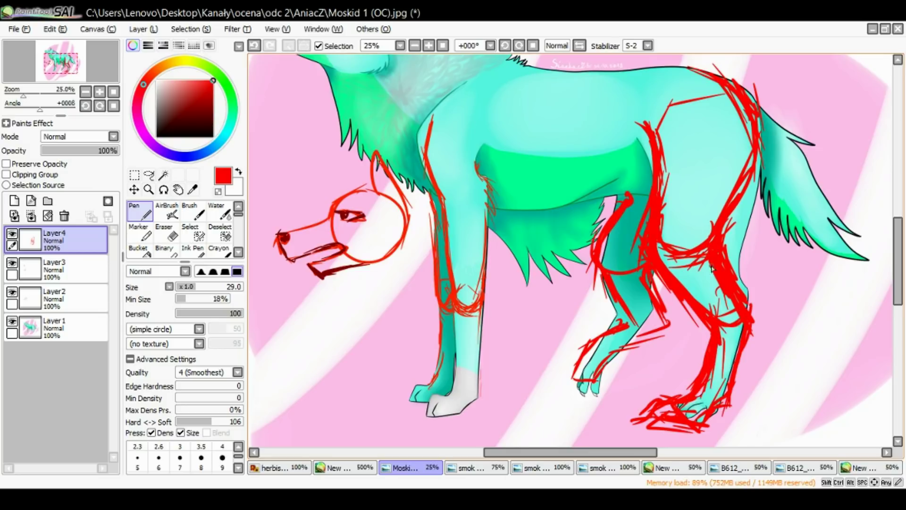
pyautogui.moveTo(668, 257)
pyautogui.mouseDown()
pyautogui.moveTo(700, 253)
pyautogui.moveTo(671, 249)
pyautogui.mouseUp()
pyautogui.moveTo(647, 210); pyautogui.dragTo(643, 236)
pyautogui.moveTo(665, 269); pyautogui.dragTo(642, 241)
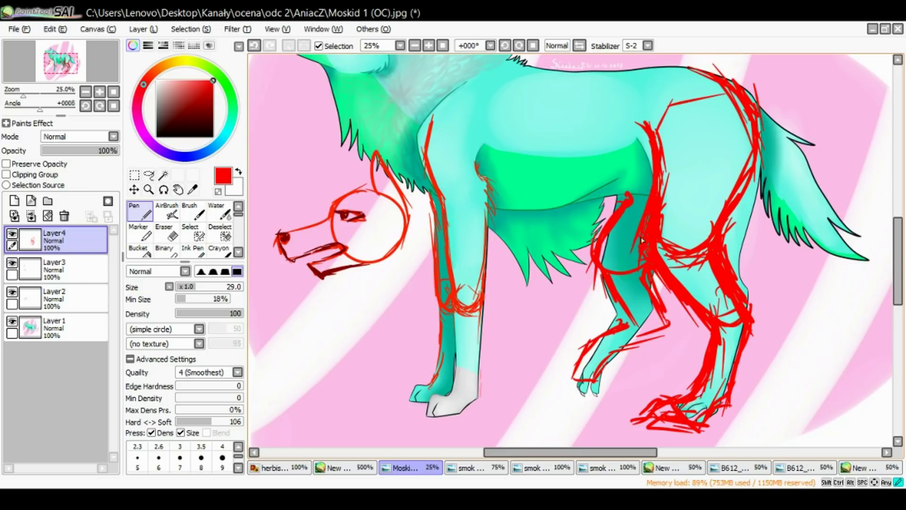
# - Erase the excess red lines around the near hind leg's rump, knee and hock
pyautogui.click(166, 232)
pyautogui.moveTo(729, 91)
pyautogui.mouseDown()
pyautogui.moveTo(740, 111)
pyautogui.moveTo(734, 186)
pyautogui.mouseUp()
pyautogui.moveTo(659, 263); pyautogui.dragTo(654, 241)
pyautogui.moveTo(679, 290)
pyautogui.mouseDown()
pyautogui.moveTo(702, 312)
pyautogui.moveTo(713, 273)
pyautogui.moveTo(746, 328)
pyautogui.mouseUp()
# - Paint over both hind legs on a new layer with light turquoise sampled from the wolf's thigh, using a size 50 pen
pyautogui.keyDown('alt'); pyautogui.click(684, 179); pyautogui.keyUp('alt')
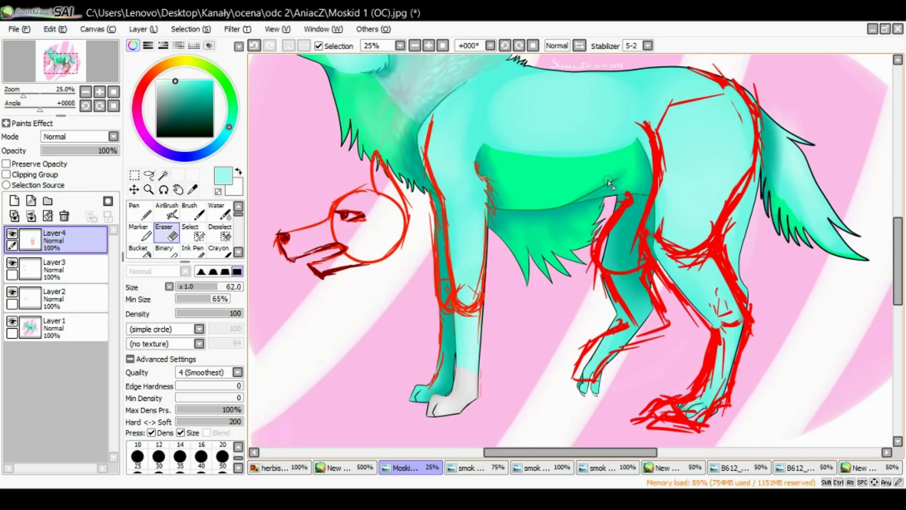
pyautogui.click(14, 201)
pyautogui.click(140, 213)
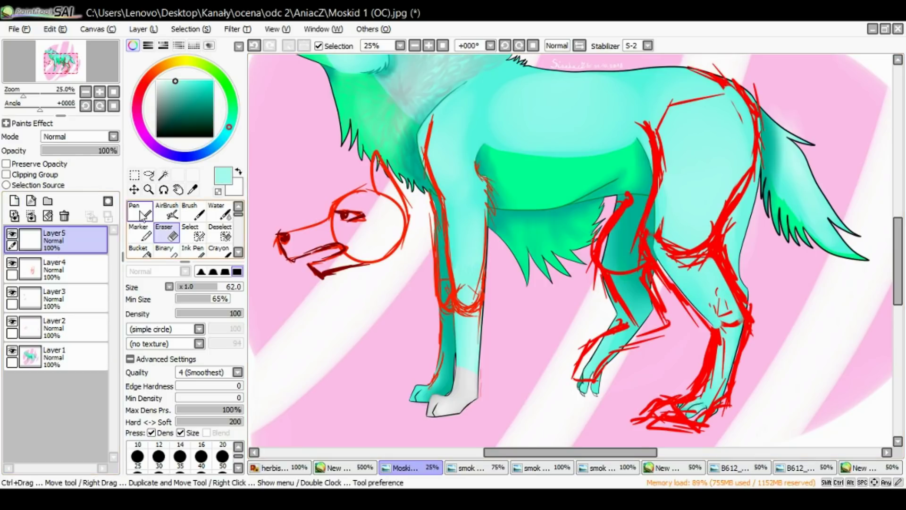
pyautogui.moveTo(664, 135)
pyautogui.mouseDown()
pyautogui.moveTo(654, 252)
pyautogui.moveTo(710, 316)
pyautogui.mouseUp()
pyautogui.moveTo(674, 270)
pyautogui.mouseDown()
pyautogui.moveTo(662, 246)
pyautogui.moveTo(710, 243)
pyautogui.moveTo(744, 186)
pyautogui.moveTo(759, 137)
pyautogui.moveTo(728, 209)
pyautogui.moveTo(720, 205)
pyautogui.moveTo(666, 253)
pyautogui.moveTo(656, 236)
pyautogui.moveTo(702, 273)
pyautogui.moveTo(699, 260)
pyautogui.moveTo(700, 295)
pyautogui.moveTo(723, 330)
pyautogui.moveTo(697, 391)
pyautogui.moveTo(717, 366)
pyautogui.moveTo(704, 407)
pyautogui.moveTo(729, 320)
pyautogui.moveTo(720, 250)
pyautogui.moveTo(746, 343)
pyautogui.moveTo(722, 383)
pyautogui.moveTo(728, 358)
pyautogui.moveTo(713, 401)
pyautogui.moveTo(651, 421)
pyautogui.moveTo(705, 425)
pyautogui.moveTo(714, 401)
pyautogui.moveTo(691, 410)
pyautogui.moveTo(727, 396)
pyautogui.moveTo(753, 317)
pyautogui.mouseUp()
pyautogui.moveTo(734, 124)
pyautogui.mouseDown()
pyautogui.moveTo(723, 94)
pyautogui.moveTo(730, 89)
pyautogui.moveTo(698, 80)
pyautogui.moveTo(676, 104)
pyautogui.mouseUp()
pyautogui.moveTo(632, 215)
pyautogui.mouseDown()
pyautogui.moveTo(600, 263)
pyautogui.moveTo(603, 253)
pyautogui.moveTo(635, 294)
pyautogui.moveTo(642, 211)
pyautogui.moveTo(629, 208)
pyautogui.moveTo(600, 249)
pyautogui.moveTo(605, 275)
pyautogui.moveTo(627, 268)
pyautogui.moveTo(642, 203)
pyautogui.moveTo(619, 295)
pyautogui.moveTo(653, 302)
pyautogui.moveTo(655, 322)
pyautogui.moveTo(585, 356)
pyautogui.moveTo(584, 395)
pyautogui.moveTo(597, 342)
pyautogui.moveTo(575, 382)
pyautogui.moveTo(666, 334)
pyautogui.moveTo(642, 269)
pyautogui.mouseUp()
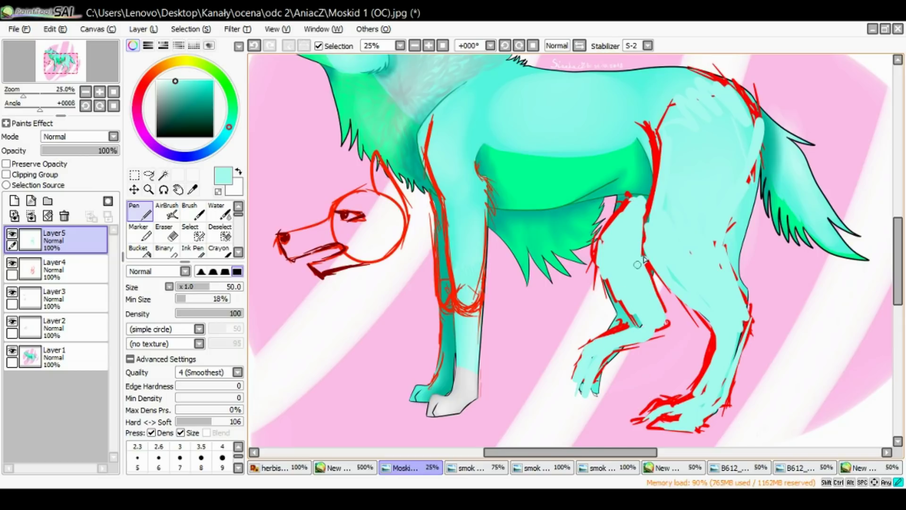
# - Fill the remaining gaps in both hind legs with light turquoise, covering the far leg's top, knee, hock and foot
pyautogui.moveTo(644, 199); pyautogui.dragTo(628, 205)
pyautogui.moveTo(679, 265)
pyautogui.mouseDown()
pyautogui.moveTo(673, 271)
pyautogui.moveTo(726, 320)
pyautogui.mouseUp()
pyautogui.moveTo(726, 320)
pyautogui.mouseDown()
pyautogui.moveTo(728, 386)
pyautogui.moveTo(726, 352)
pyautogui.mouseUp()
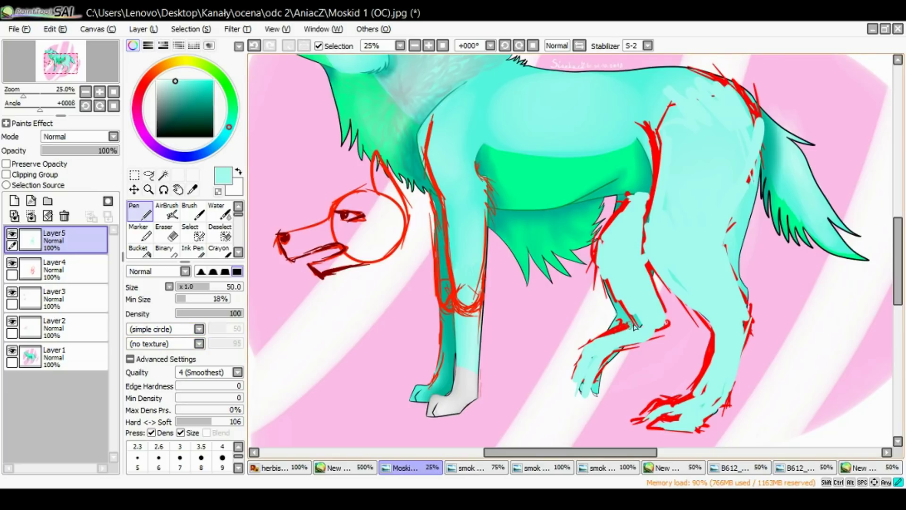
pyautogui.moveTo(662, 312); pyautogui.dragTo(674, 322)
pyautogui.moveTo(656, 257)
pyautogui.mouseDown()
pyautogui.moveTo(670, 321)
pyautogui.moveTo(649, 332)
pyautogui.moveTo(662, 326)
pyautogui.moveTo(639, 310)
pyautogui.moveTo(635, 323)
pyautogui.moveTo(579, 368)
pyautogui.mouseUp()
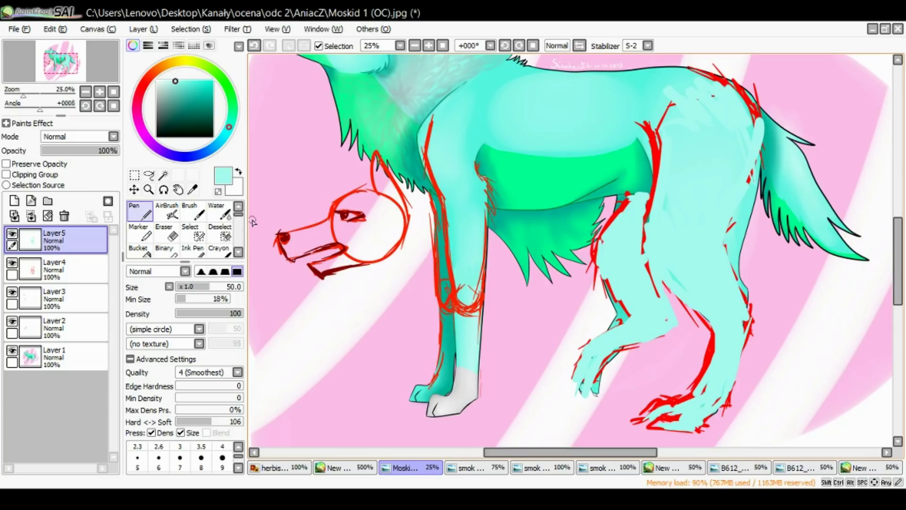
# - Recolour the red hind-leg sketch lines on Layer4 to black with a colour adjustment
pyautogui.click(85, 92)
pyautogui.click(85, 92)
pyautogui.click(100, 91)
pyautogui.click(99, 92)
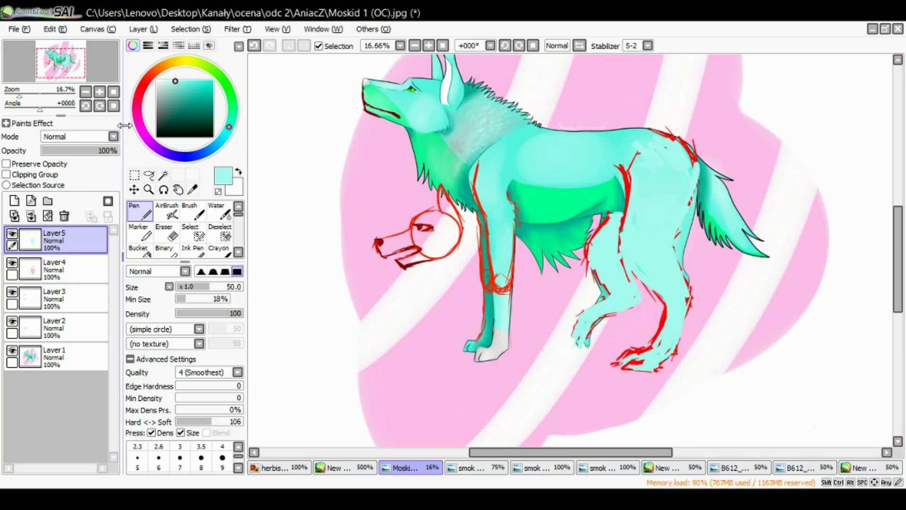
pyautogui.click(71, 269)
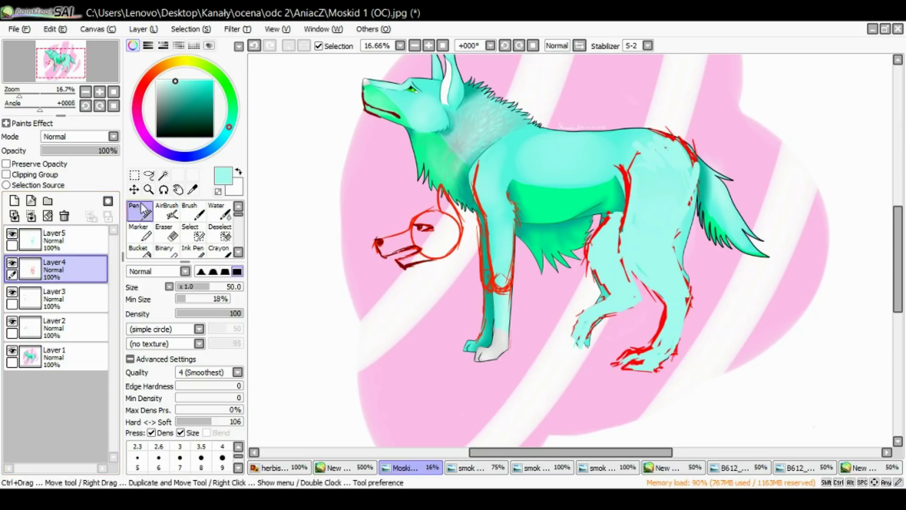
pyautogui.click(239, 48)
pyautogui.moveTo(147, 133); pyautogui.dragTo(24, 129)
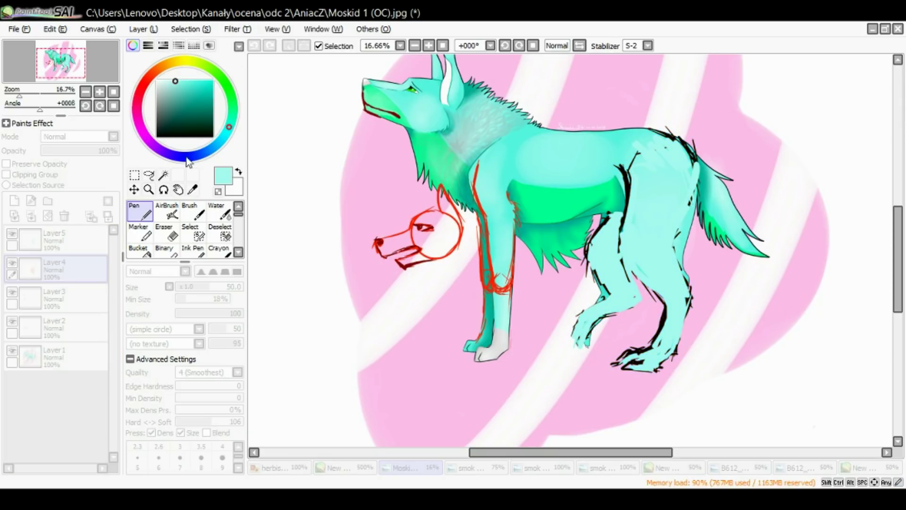
pyautogui.click(220, 174)
# - Redraw the hind legs' thigh, knee and shin outlines in black on a new layer placed above the turquoise fill
pyautogui.keyDown('alt'); pyautogui.click(626, 186); pyautogui.keyUp('alt')
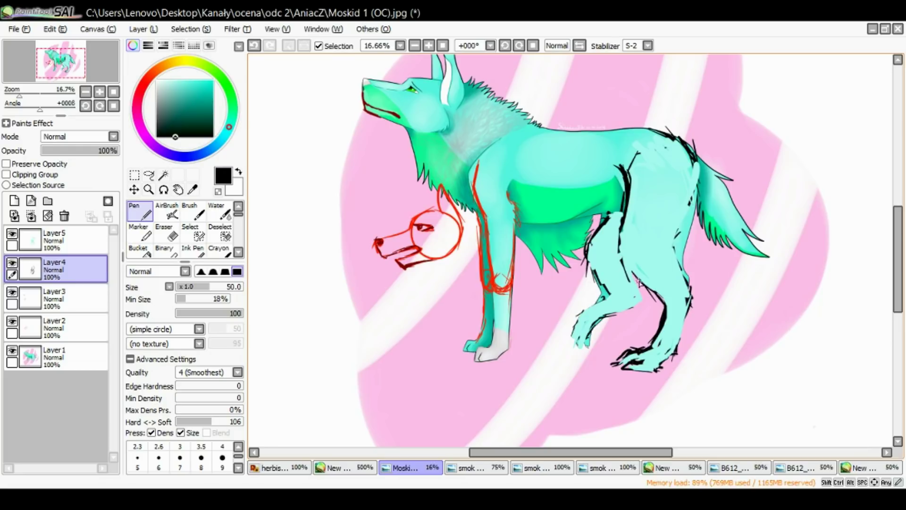
pyautogui.click(14, 200)
pyautogui.moveTo(54, 268); pyautogui.dragTo(54, 236)
pyautogui.moveTo(622, 195)
pyautogui.mouseDown()
pyautogui.moveTo(620, 242)
pyautogui.moveTo(647, 296)
pyautogui.moveTo(675, 267)
pyautogui.moveTo(683, 286)
pyautogui.moveTo(682, 226)
pyautogui.mouseUp()
pyautogui.moveTo(696, 159)
pyautogui.mouseDown()
pyautogui.moveTo(680, 232)
pyautogui.moveTo(690, 220)
pyautogui.moveTo(663, 261)
pyautogui.moveTo(690, 210)
pyautogui.moveTo(659, 251)
pyautogui.moveTo(684, 290)
pyautogui.mouseUp()
pyautogui.moveTo(665, 255); pyautogui.dragTo(693, 302)
pyautogui.moveTo(614, 239)
pyautogui.mouseDown()
pyautogui.moveTo(669, 315)
pyautogui.moveTo(684, 313)
pyautogui.moveTo(663, 363)
pyautogui.mouseUp()
pyautogui.moveTo(612, 224)
pyautogui.mouseDown()
pyautogui.moveTo(589, 251)
pyautogui.moveTo(607, 300)
pyautogui.mouseUp()
pyautogui.moveTo(623, 265); pyautogui.dragTo(633, 279)
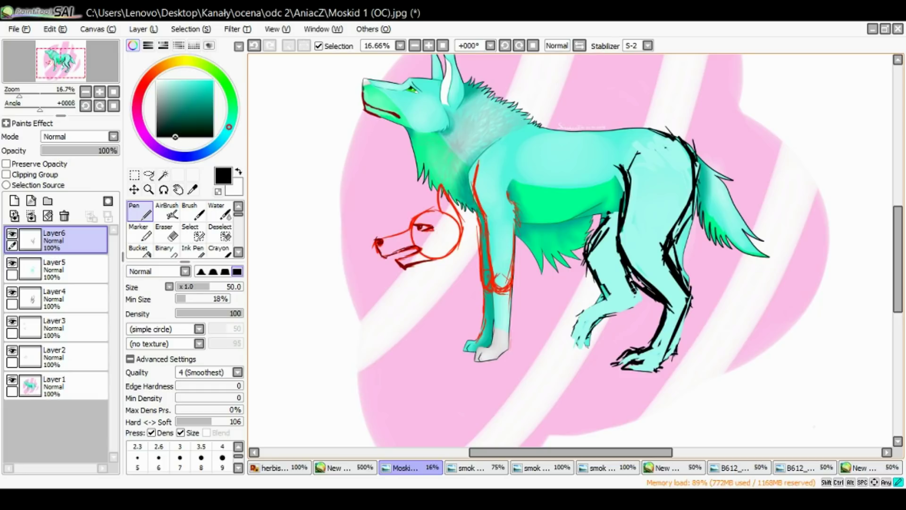
# - Outline the far hind leg's lower section in black, and add a short line across the near leg's knee
pyautogui.moveTo(611, 295); pyautogui.dragTo(576, 315)
pyautogui.moveTo(622, 250)
pyautogui.mouseDown()
pyautogui.moveTo(617, 271)
pyautogui.moveTo(631, 254)
pyautogui.mouseUp()
pyautogui.moveTo(623, 247); pyautogui.dragTo(635, 269)
pyautogui.moveTo(632, 208); pyautogui.dragTo(618, 265)
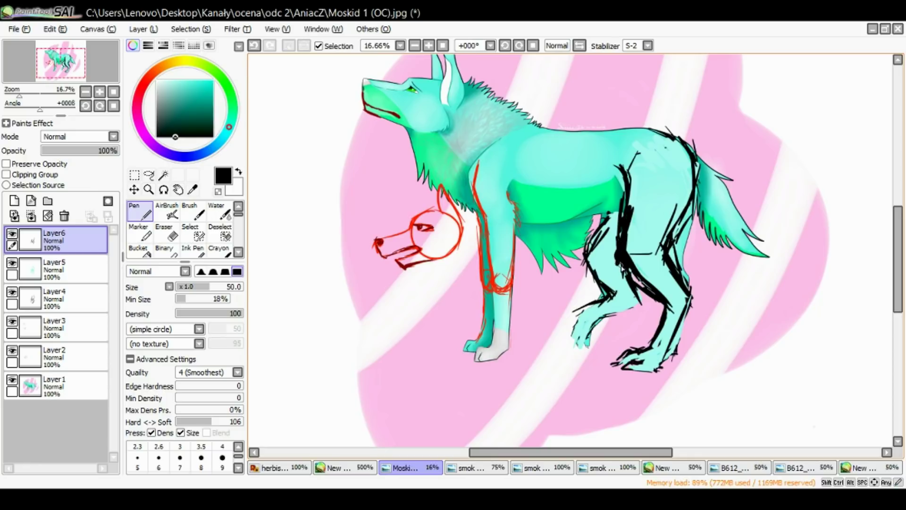
# - Erase the excess black along the near hind leg's thigh, shin and rump
pyautogui.click(172, 233)
pyautogui.moveTo(634, 212)
pyautogui.mouseDown()
pyautogui.moveTo(638, 188)
pyautogui.moveTo(624, 267)
pyautogui.mouseUp()
pyautogui.moveTo(624, 252); pyautogui.dragTo(677, 309)
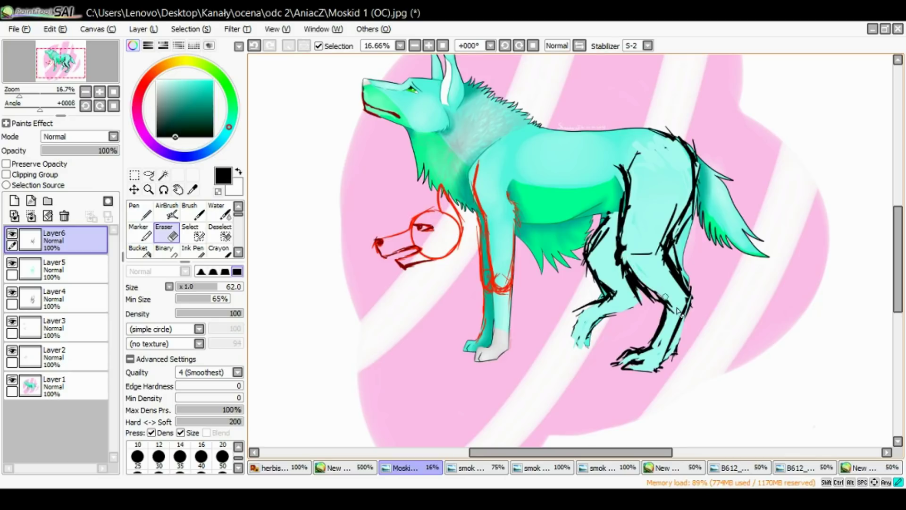
pyautogui.moveTo(688, 178)
pyautogui.mouseDown()
pyautogui.moveTo(670, 225)
pyautogui.moveTo(688, 147)
pyautogui.mouseUp()
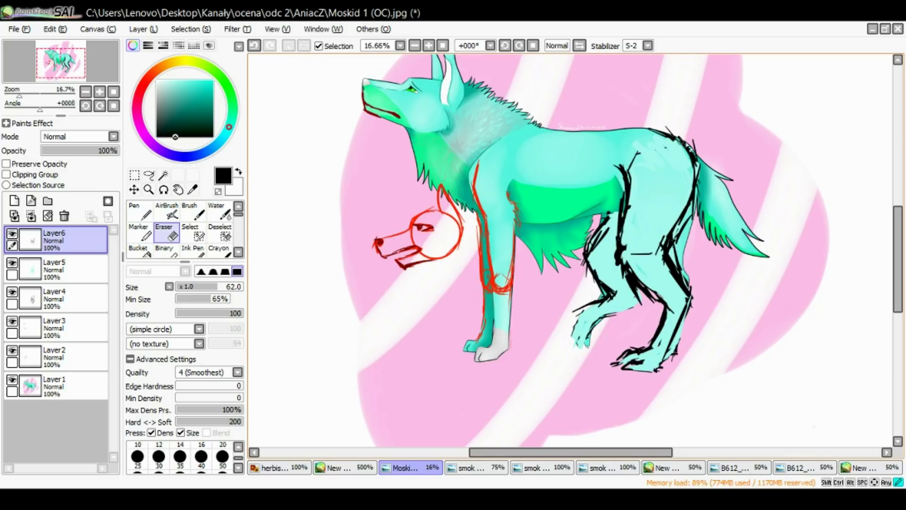
# - Thicken the far hind leg's black outline down to the foot, and draw a black fold line along the belly
pyautogui.click(140, 211)
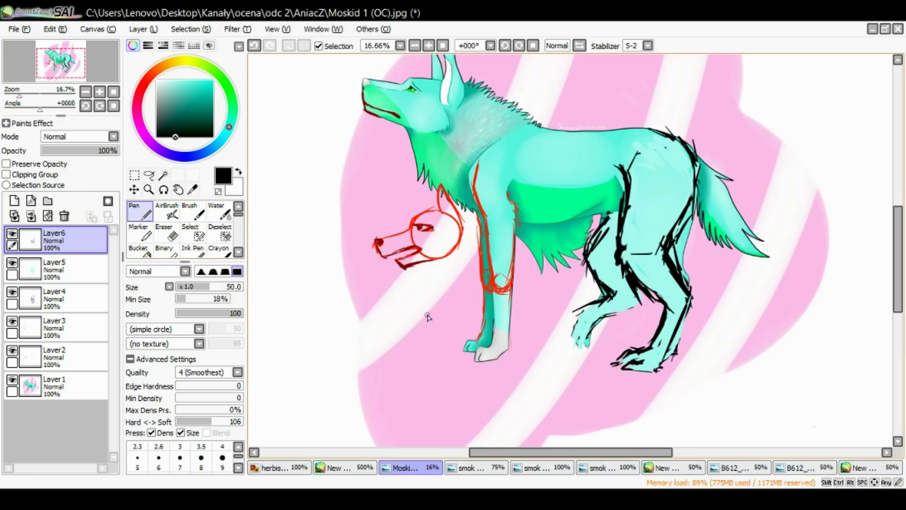
pyautogui.moveTo(627, 238)
pyautogui.mouseDown()
pyautogui.moveTo(627, 196)
pyautogui.moveTo(618, 292)
pyautogui.moveTo(637, 312)
pyautogui.moveTo(581, 317)
pyautogui.moveTo(586, 306)
pyautogui.moveTo(566, 337)
pyautogui.mouseUp()
pyautogui.moveTo(569, 340)
pyautogui.mouseDown()
pyautogui.moveTo(582, 340)
pyautogui.moveTo(570, 330)
pyautogui.moveTo(565, 337)
pyautogui.mouseUp()
pyautogui.moveTo(616, 210)
pyautogui.mouseDown()
pyautogui.moveTo(585, 280)
pyautogui.moveTo(628, 290)
pyautogui.moveTo(611, 278)
pyautogui.mouseUp()
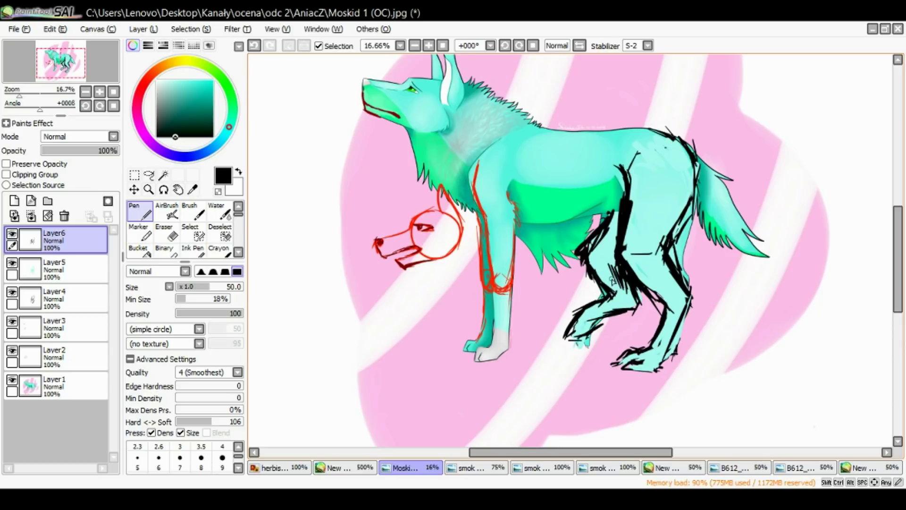
pyautogui.moveTo(623, 216)
pyautogui.mouseDown()
pyautogui.moveTo(574, 214)
pyautogui.moveTo(583, 200)
pyautogui.mouseUp()
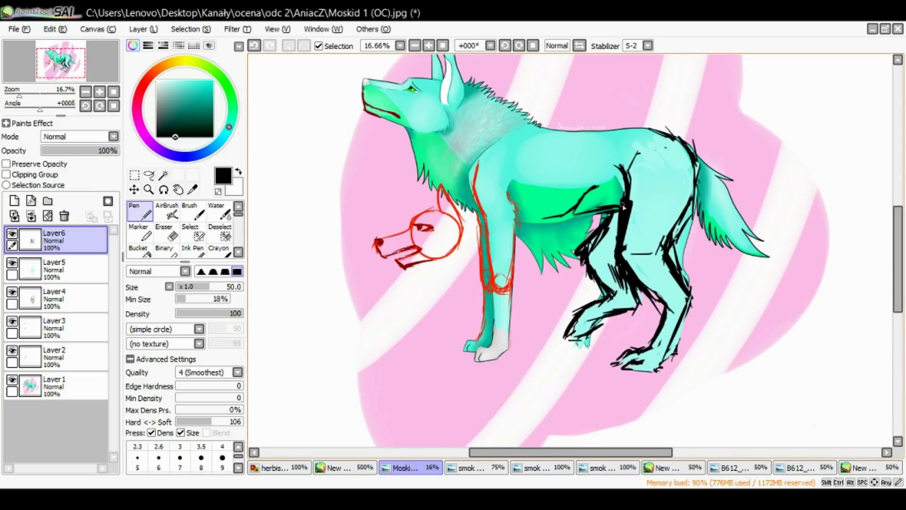
# - Reinforce the rump and near hock outlines in black, and define the toes of both hind paws
pyautogui.moveTo(684, 142); pyautogui.dragTo(693, 192)
pyautogui.moveTo(655, 356)
pyautogui.mouseDown()
pyautogui.moveTo(643, 361)
pyautogui.moveTo(659, 366)
pyautogui.moveTo(635, 353)
pyautogui.moveTo(606, 375)
pyautogui.moveTo(612, 360)
pyautogui.moveTo(627, 354)
pyautogui.mouseUp()
pyautogui.moveTo(585, 314)
pyautogui.mouseDown()
pyautogui.moveTo(568, 348)
pyautogui.moveTo(579, 334)
pyautogui.moveTo(575, 350)
pyautogui.mouseUp()
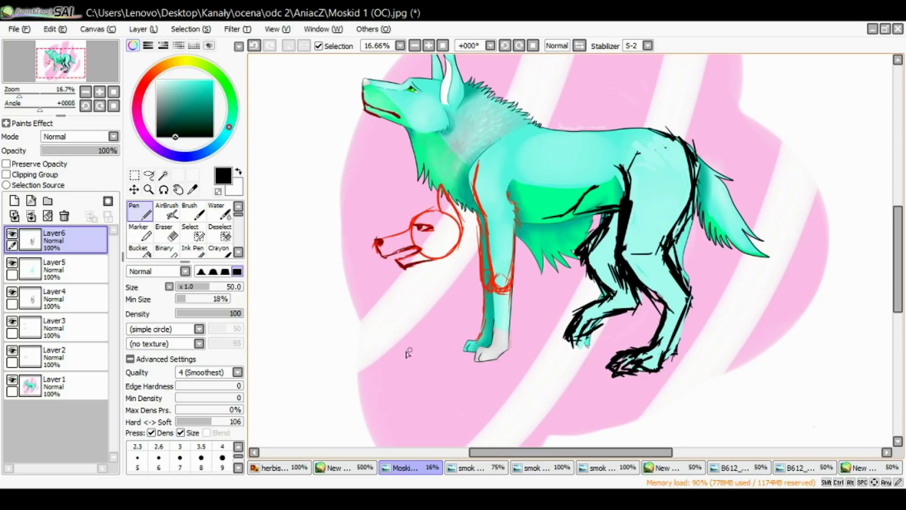
pyautogui.moveTo(693, 302)
pyautogui.mouseDown()
pyautogui.moveTo(661, 370)
pyautogui.moveTo(672, 333)
pyautogui.mouseUp()
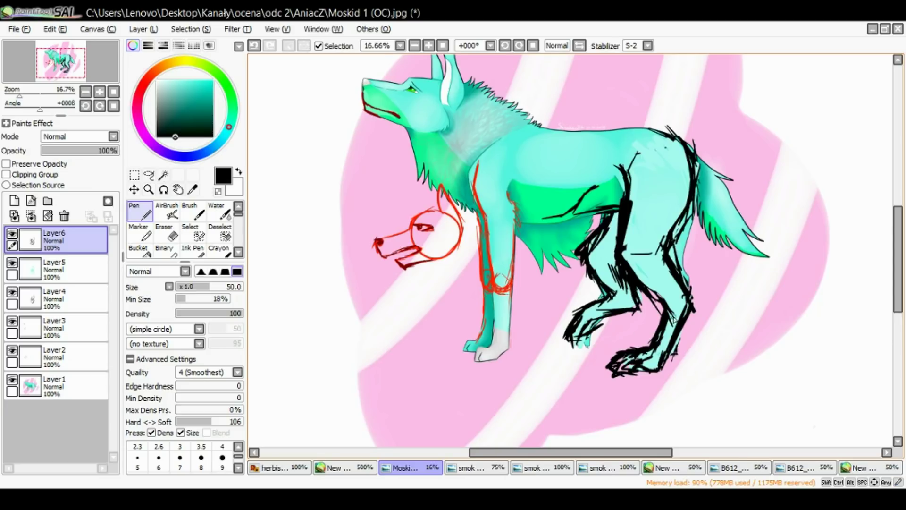
# - Add black marks along the wolf's mouth, and outline and shade the inside of its near ear in black
pyautogui.moveTo(896, 245); pyautogui.dragTo(896, 238)
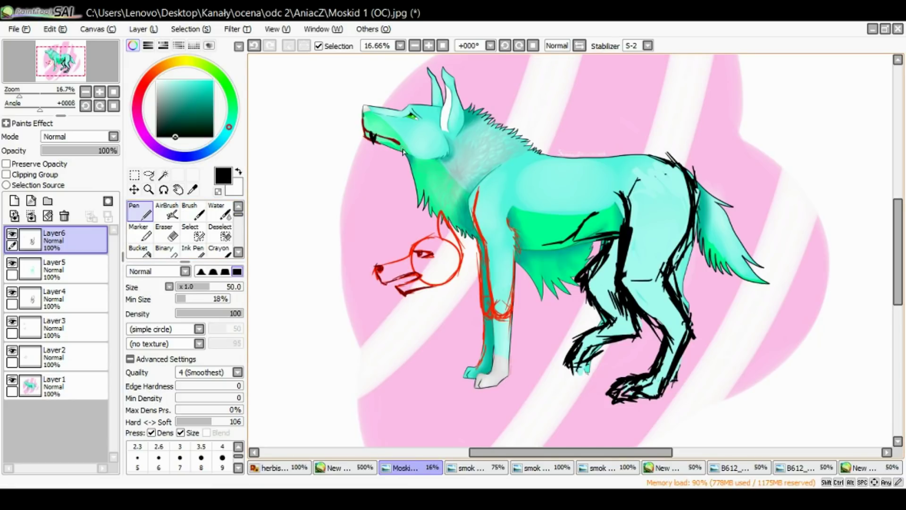
pyautogui.moveTo(371, 135); pyautogui.dragTo(375, 141)
pyautogui.moveTo(438, 124)
pyautogui.mouseDown()
pyautogui.moveTo(450, 72)
pyautogui.moveTo(465, 114)
pyautogui.moveTo(452, 95)
pyautogui.moveTo(437, 116)
pyautogui.moveTo(468, 130)
pyautogui.mouseUp()
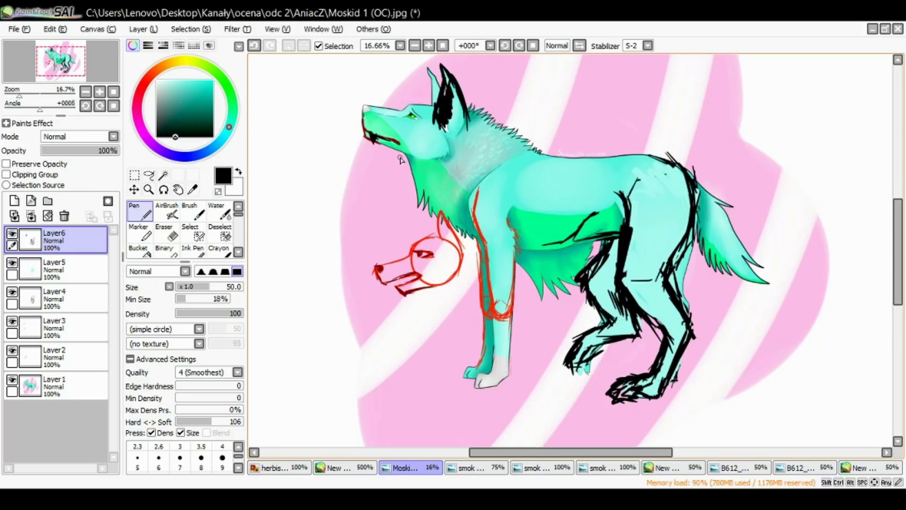
# - Outline the shaggy belly fur in black, and darken the wolf's eye outline and brow with a size 16 pen
pyautogui.moveTo(517, 269)
pyautogui.mouseDown()
pyautogui.moveTo(545, 305)
pyautogui.moveTo(571, 297)
pyautogui.moveTo(585, 270)
pyautogui.moveTo(576, 247)
pyautogui.mouseUp()
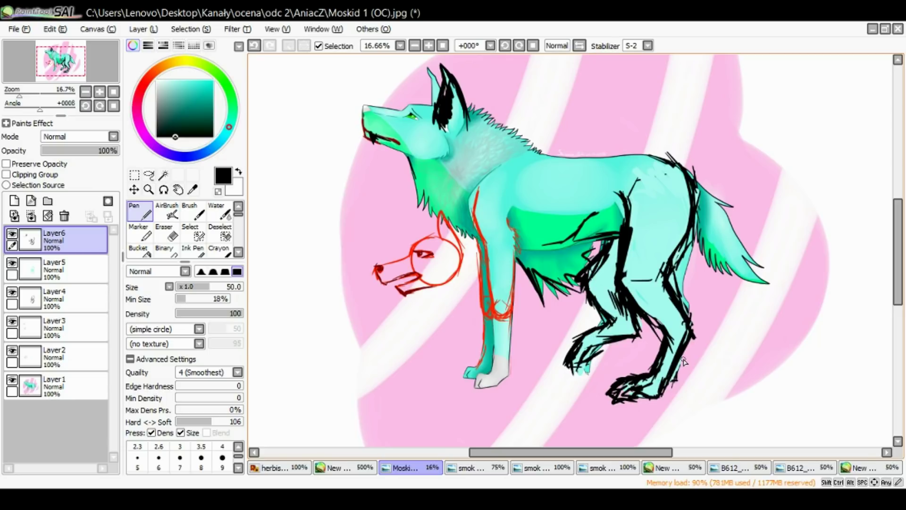
pyautogui.click(100, 92)
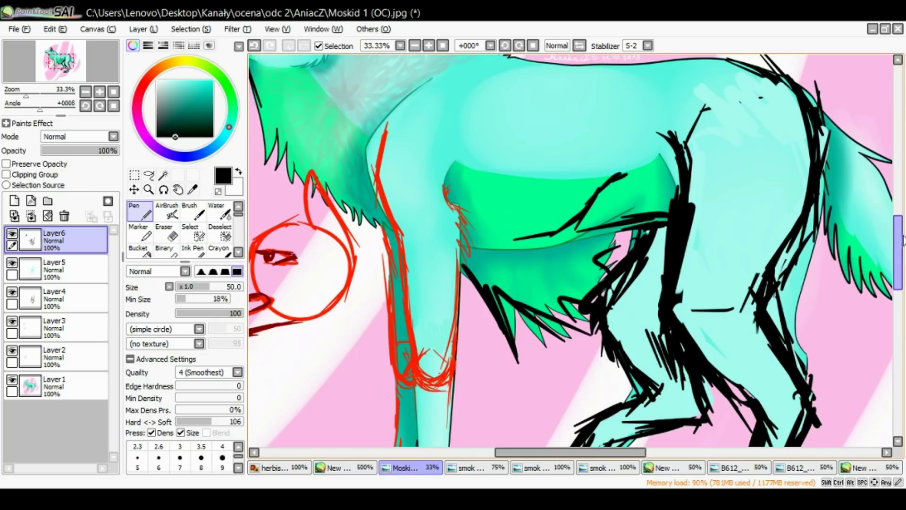
pyautogui.moveTo(902, 235); pyautogui.dragTo(900, 192)
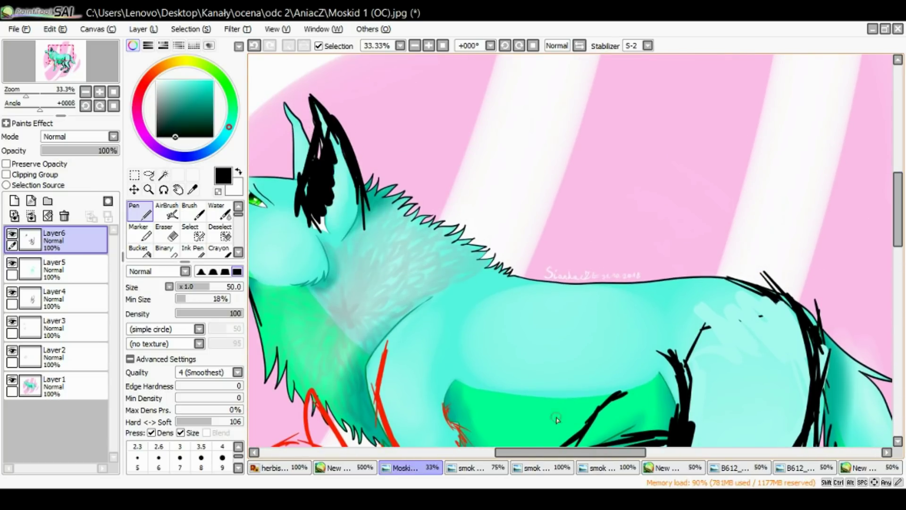
pyautogui.moveTo(583, 454); pyautogui.dragTo(523, 453)
pyautogui.click(100, 92)
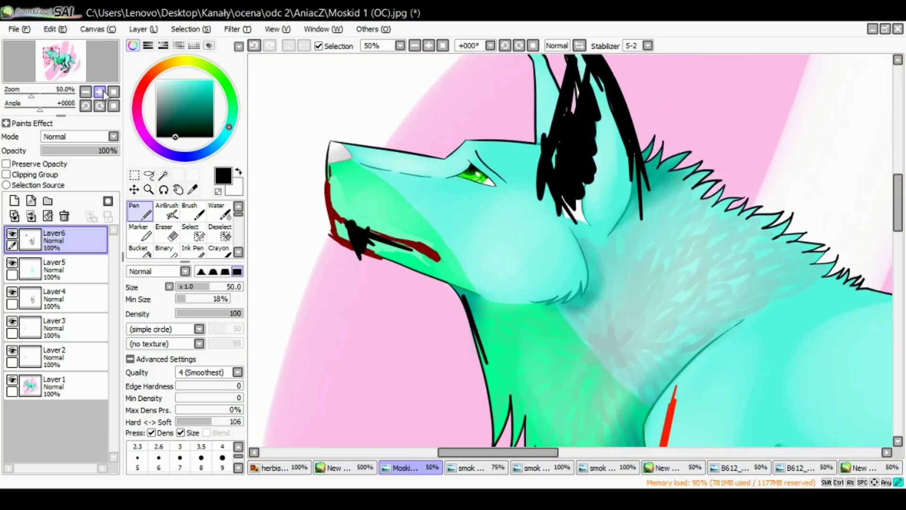
pyautogui.click(100, 92)
pyautogui.click(186, 287)
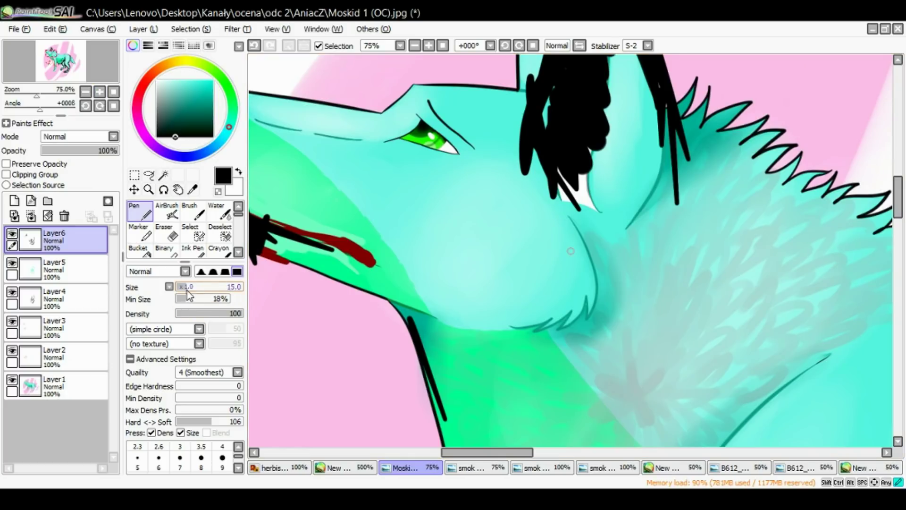
pyautogui.moveTo(463, 157)
pyautogui.mouseDown()
pyautogui.moveTo(416, 116)
pyautogui.moveTo(454, 144)
pyautogui.moveTo(414, 118)
pyautogui.moveTo(433, 123)
pyautogui.moveTo(409, 134)
pyautogui.mouseUp()
pyautogui.moveTo(418, 123)
pyautogui.mouseDown()
pyautogui.moveTo(407, 137)
pyautogui.moveTo(419, 121)
pyautogui.moveTo(404, 142)
pyautogui.moveTo(432, 152)
pyautogui.moveTo(408, 145)
pyautogui.moveTo(460, 159)
pyautogui.mouseUp()
pyautogui.moveTo(439, 115)
pyautogui.mouseDown()
pyautogui.moveTo(428, 97)
pyautogui.moveTo(443, 123)
pyautogui.moveTo(430, 97)
pyautogui.moveTo(484, 150)
pyautogui.mouseUp()
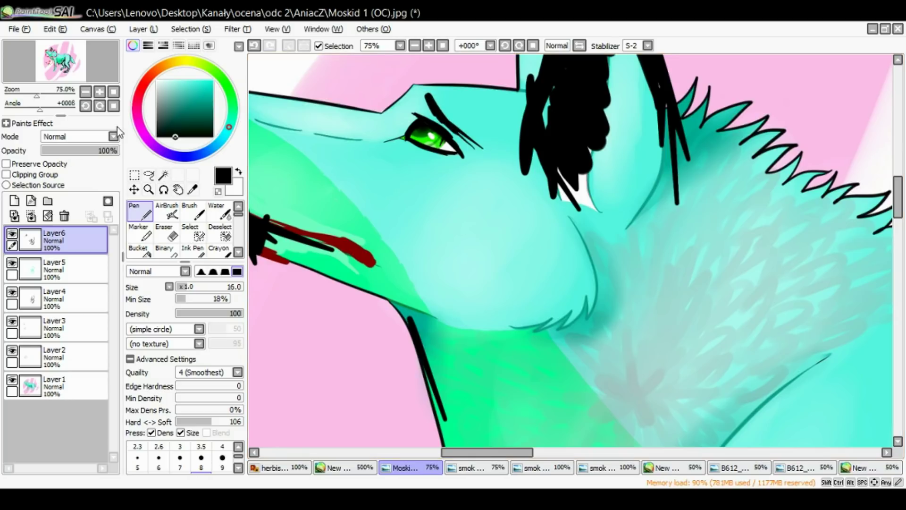
# - Hide the black outline layer Layer6 and add a new layer above it
pyautogui.scroll(-5, 96, 95)
pyautogui.click(100, 92)
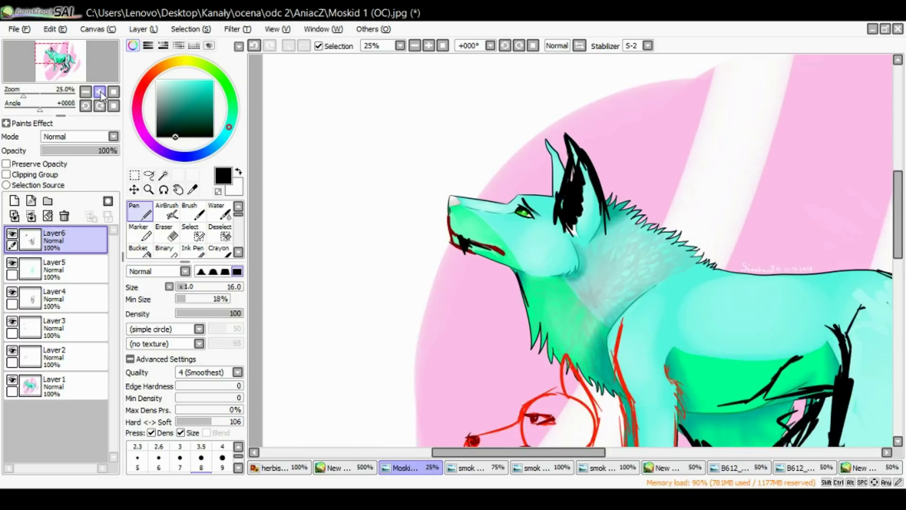
pyautogui.click(100, 91)
pyautogui.click(99, 92)
pyautogui.click(12, 236)
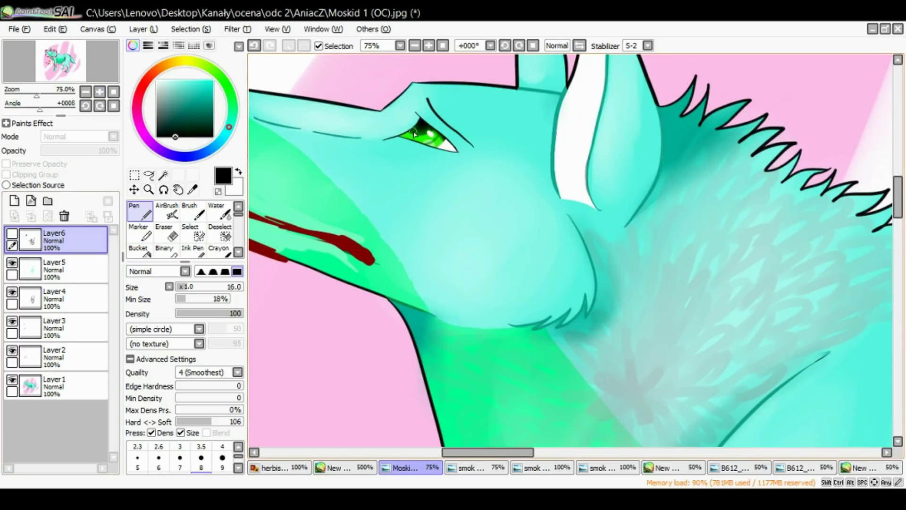
pyautogui.click(14, 200)
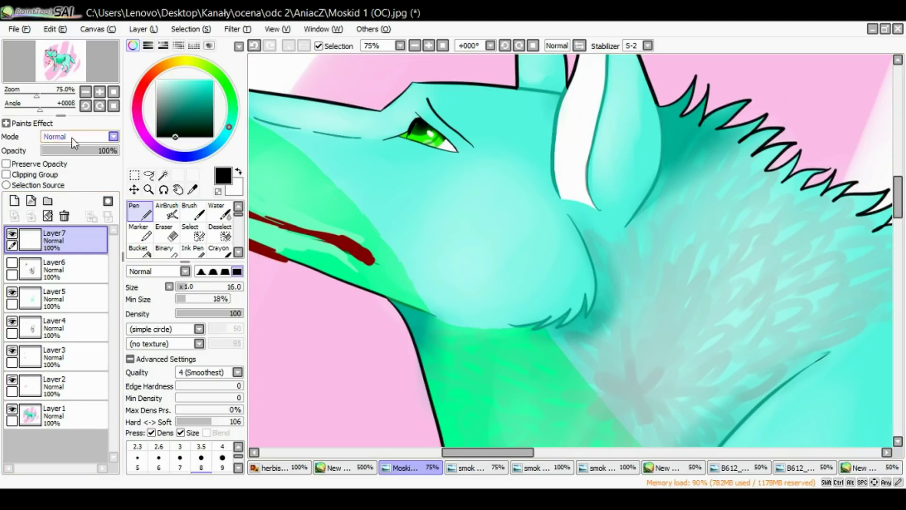
# - Darken the outline of the wolf's eye in black on the new layer, and show Layer6 again
pyautogui.click(85, 92)
pyautogui.click(86, 92)
pyautogui.click(85, 92)
pyautogui.click(85, 92)
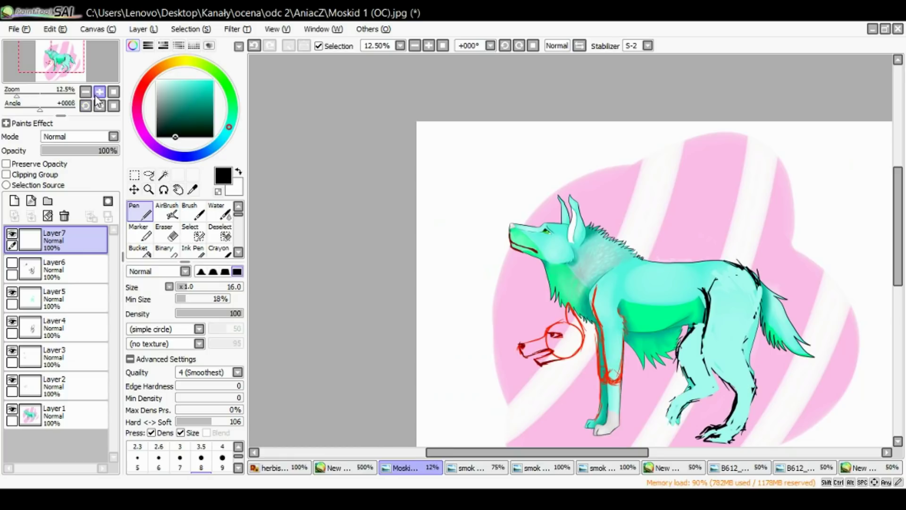
pyautogui.click(99, 92)
pyautogui.click(99, 92)
pyautogui.moveTo(502, 191)
pyautogui.mouseDown()
pyautogui.moveTo(518, 207)
pyautogui.moveTo(499, 190)
pyautogui.moveTo(494, 202)
pyautogui.mouseUp()
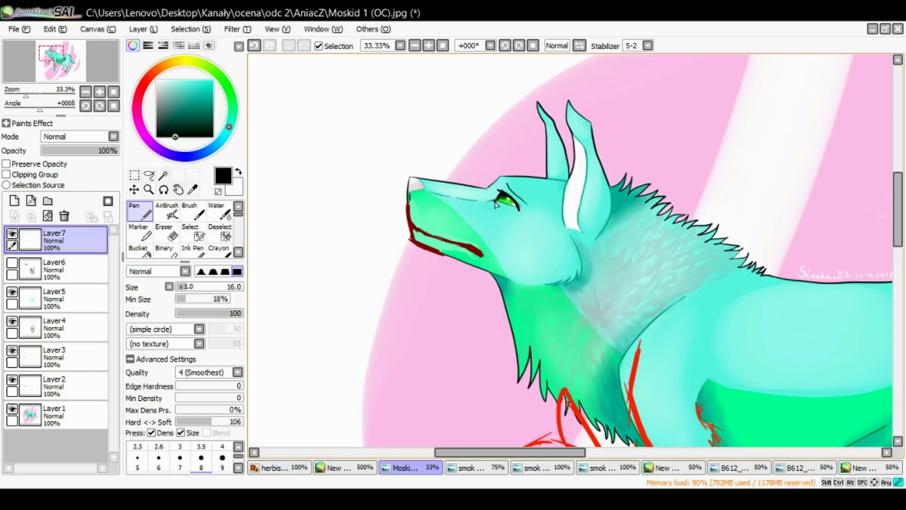
pyautogui.click(87, 92)
pyautogui.click(86, 92)
pyautogui.click(86, 92)
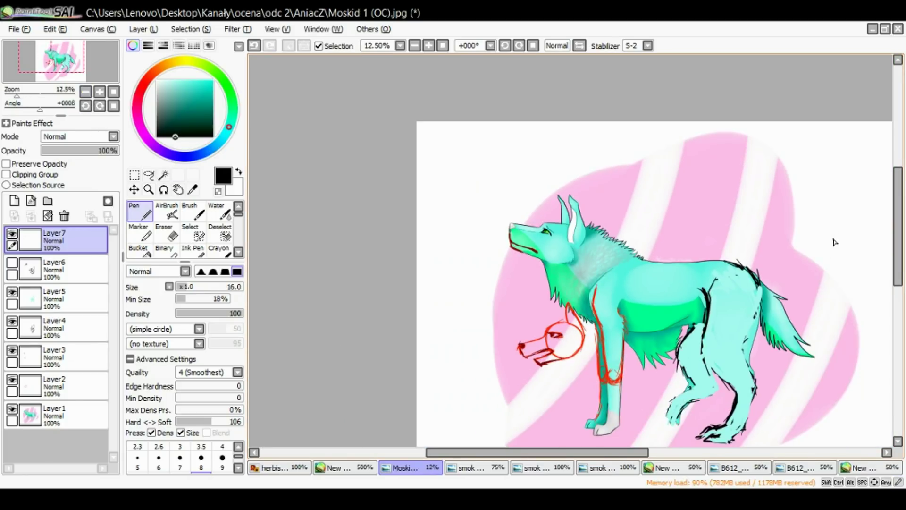
pyautogui.moveTo(899, 225); pyautogui.dragTo(899, 245)
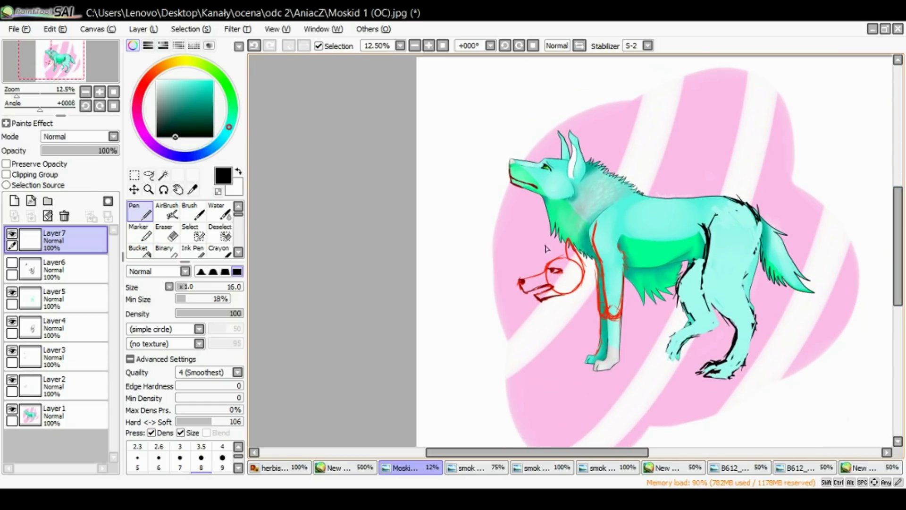
pyautogui.click(14, 264)
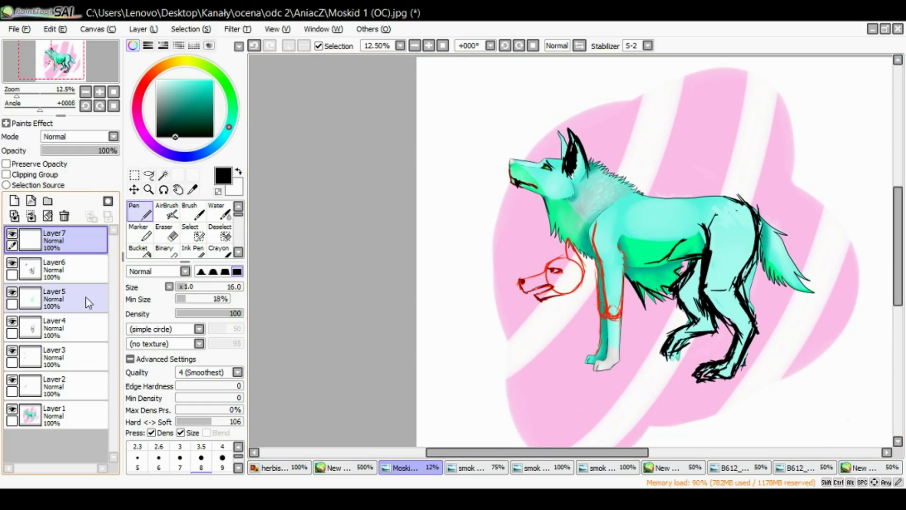
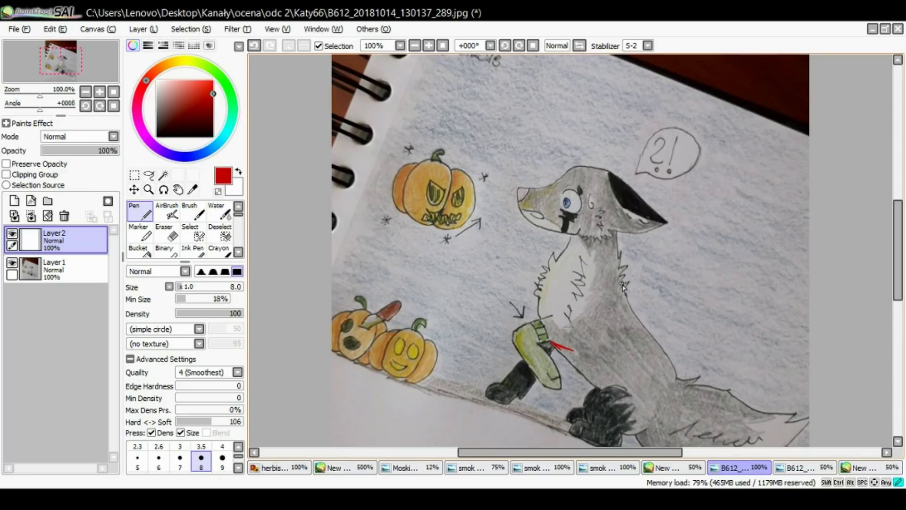
# - Sketch the grey fox's back line from neck to tail base and its belly line in red on Layer2
pyautogui.moveTo(622, 286); pyautogui.dragTo(667, 356)
pyautogui.moveTo(553, 346); pyautogui.dragTo(609, 398)
pyautogui.click(254, 46)
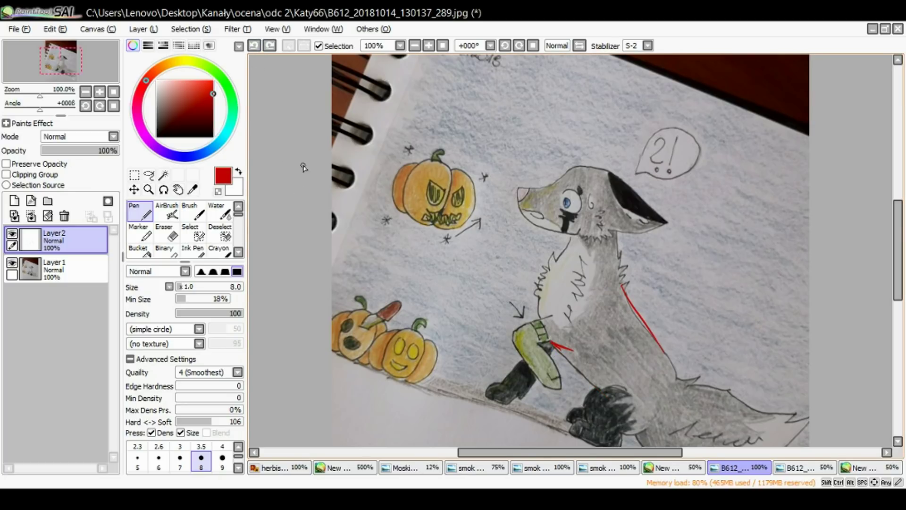
pyautogui.moveTo(624, 288)
pyautogui.mouseDown()
pyautogui.moveTo(665, 342)
pyautogui.moveTo(681, 385)
pyautogui.moveTo(673, 361)
pyautogui.moveTo(680, 365)
pyautogui.moveTo(631, 310)
pyautogui.moveTo(620, 262)
pyautogui.moveTo(631, 308)
pyautogui.moveTo(676, 363)
pyautogui.mouseUp()
pyautogui.moveTo(565, 349); pyautogui.dragTo(630, 349)
pyautogui.moveTo(565, 349)
pyautogui.mouseDown()
pyautogui.moveTo(613, 392)
pyautogui.moveTo(568, 354)
pyautogui.mouseUp()
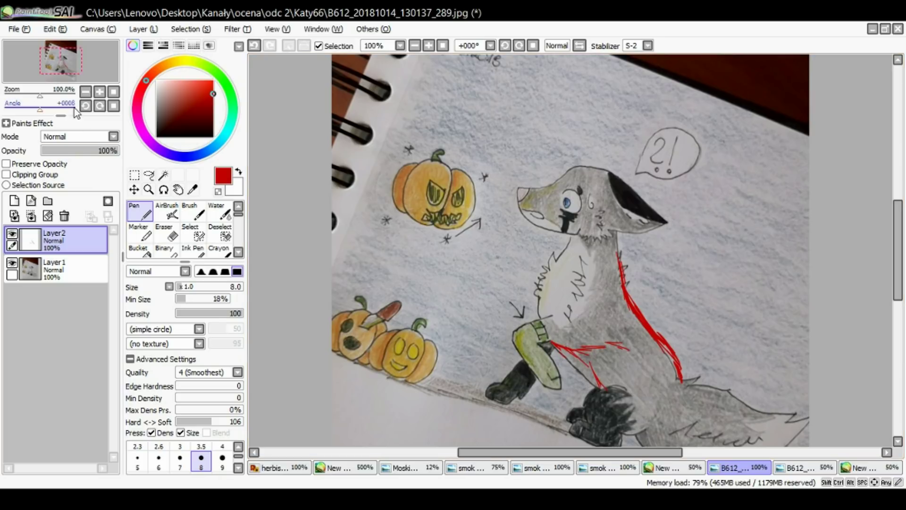
pyautogui.moveTo(40, 95); pyautogui.dragTo(32, 109)
pyautogui.moveTo(660, 347)
pyautogui.mouseDown()
pyautogui.moveTo(637, 353)
pyautogui.moveTo(712, 345)
pyautogui.moveTo(732, 328)
pyautogui.moveTo(670, 342)
pyautogui.mouseUp()
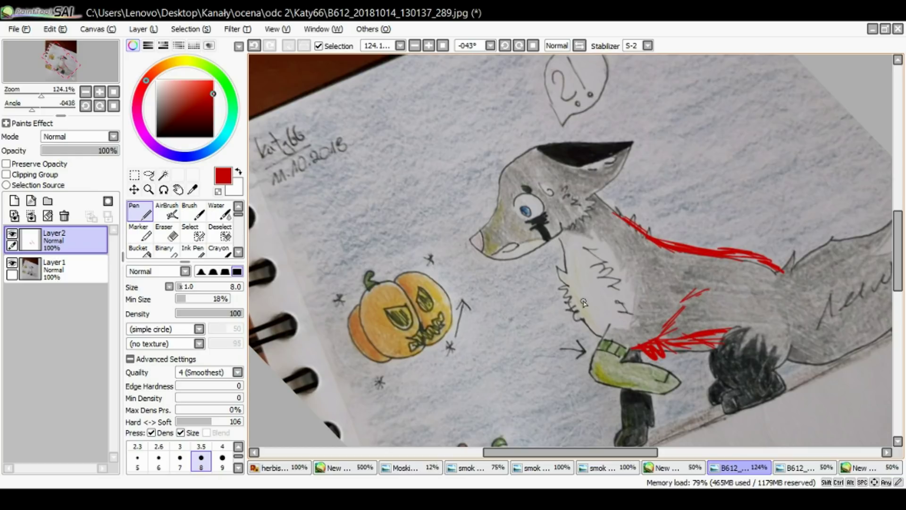
# - Sketch the fox's shaggy chest fur outline in red from the throat down to the raised foreleg
pyautogui.moveTo(595, 338); pyautogui.dragTo(580, 312)
pyautogui.moveTo(564, 236)
pyautogui.mouseDown()
pyautogui.moveTo(568, 255)
pyautogui.moveTo(555, 250)
pyautogui.moveTo(566, 292)
pyautogui.mouseUp()
pyautogui.moveTo(542, 254)
pyautogui.mouseDown()
pyautogui.moveTo(570, 254)
pyautogui.moveTo(536, 248)
pyautogui.moveTo(573, 250)
pyautogui.moveTo(559, 259)
pyautogui.moveTo(571, 299)
pyautogui.moveTo(564, 309)
pyautogui.moveTo(583, 345)
pyautogui.moveTo(612, 324)
pyautogui.mouseUp()
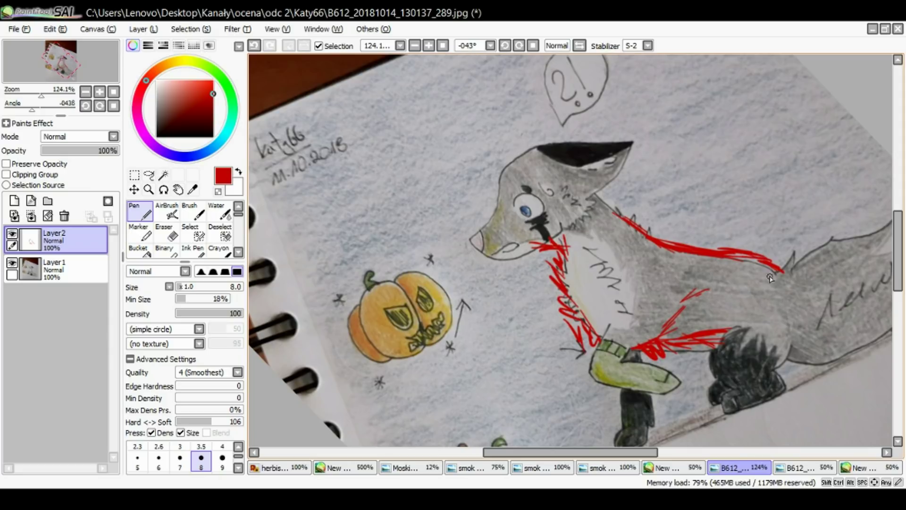
# - Sketch the fox's bent hind leg in red, covering the thigh, rump curve and hind paw
pyautogui.moveTo(722, 263)
pyautogui.mouseDown()
pyautogui.moveTo(724, 312)
pyautogui.moveTo(718, 297)
pyautogui.moveTo(739, 337)
pyautogui.moveTo(732, 316)
pyautogui.moveTo(721, 328)
pyautogui.moveTo(728, 319)
pyautogui.moveTo(715, 400)
pyautogui.moveTo(745, 395)
pyautogui.mouseUp()
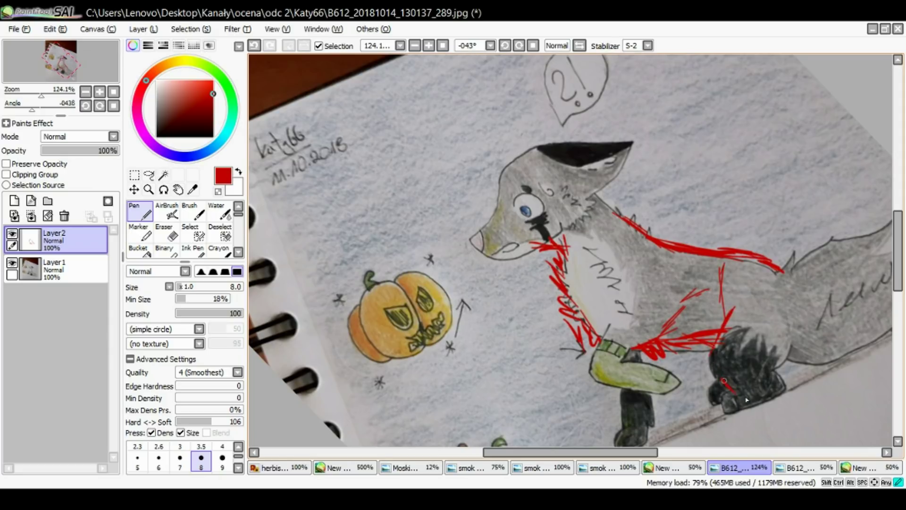
pyautogui.moveTo(733, 290)
pyautogui.mouseDown()
pyautogui.moveTo(739, 304)
pyautogui.moveTo(717, 326)
pyautogui.moveTo(708, 364)
pyautogui.moveTo(710, 355)
pyautogui.mouseUp()
pyautogui.moveTo(784, 287)
pyautogui.mouseDown()
pyautogui.moveTo(800, 333)
pyautogui.moveTo(787, 357)
pyautogui.moveTo(743, 370)
pyautogui.moveTo(775, 372)
pyautogui.moveTo(740, 363)
pyautogui.moveTo(787, 389)
pyautogui.mouseUp()
pyautogui.moveTo(732, 380)
pyautogui.mouseDown()
pyautogui.moveTo(789, 383)
pyautogui.moveTo(774, 399)
pyautogui.moveTo(727, 394)
pyautogui.moveTo(705, 415)
pyautogui.moveTo(722, 422)
pyautogui.moveTo(765, 399)
pyautogui.moveTo(787, 377)
pyautogui.moveTo(776, 359)
pyautogui.mouseUp()
pyautogui.moveTo(773, 269)
pyautogui.mouseDown()
pyautogui.moveTo(786, 290)
pyautogui.moveTo(774, 268)
pyautogui.moveTo(713, 255)
pyautogui.moveTo(784, 295)
pyautogui.mouseUp()
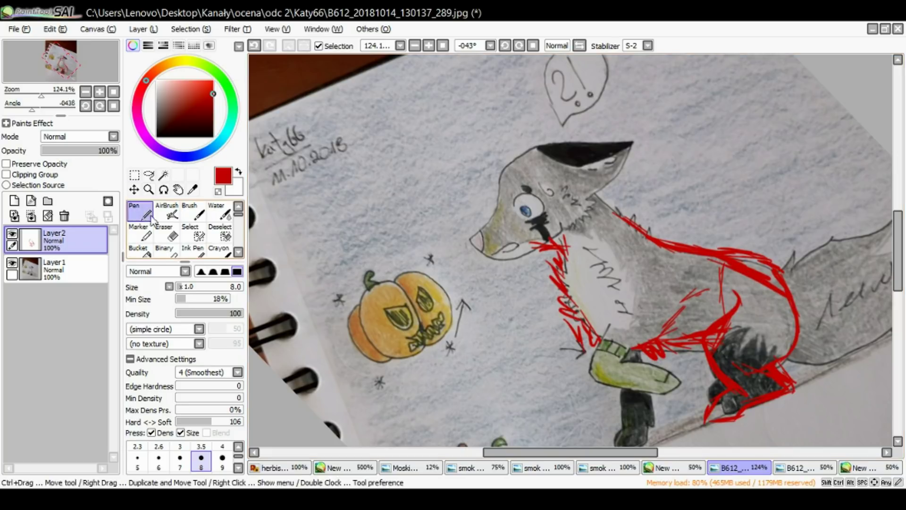
# - Erase the first rump curve, redraw it farther back toward the tail in red, and erase excess lines inside the haunch
pyautogui.click(168, 234)
pyautogui.moveTo(708, 264)
pyautogui.mouseDown()
pyautogui.moveTo(753, 272)
pyautogui.moveTo(806, 286)
pyautogui.moveTo(724, 261)
pyautogui.moveTo(780, 287)
pyautogui.moveTo(774, 274)
pyautogui.moveTo(801, 315)
pyautogui.moveTo(780, 369)
pyautogui.moveTo(768, 369)
pyautogui.moveTo(801, 303)
pyautogui.moveTo(817, 366)
pyautogui.moveTo(792, 375)
pyautogui.moveTo(817, 371)
pyautogui.moveTo(789, 364)
pyautogui.moveTo(806, 316)
pyautogui.moveTo(803, 365)
pyautogui.moveTo(813, 359)
pyautogui.moveTo(806, 363)
pyautogui.moveTo(803, 301)
pyautogui.moveTo(790, 378)
pyautogui.moveTo(768, 380)
pyautogui.moveTo(795, 377)
pyautogui.mouseUp()
pyautogui.click(139, 211)
pyautogui.click(173, 234)
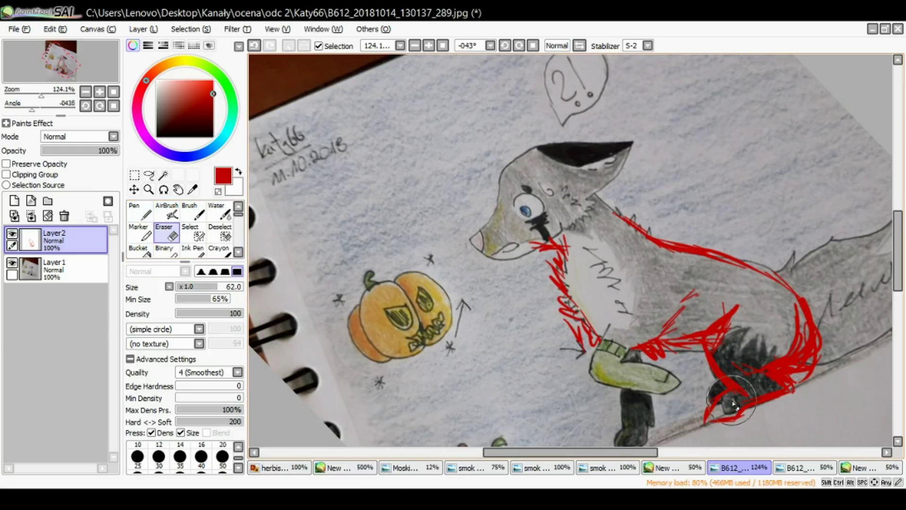
pyautogui.moveTo(781, 341)
pyautogui.mouseDown()
pyautogui.moveTo(797, 339)
pyautogui.moveTo(786, 378)
pyautogui.moveTo(747, 374)
pyautogui.mouseUp()
# - Reinforce the fox's rump curve and the front edge of its thigh with heavier red strokes
pyautogui.click(140, 211)
pyautogui.moveTo(797, 300)
pyautogui.mouseDown()
pyautogui.moveTo(808, 360)
pyautogui.moveTo(815, 324)
pyautogui.moveTo(818, 345)
pyautogui.moveTo(794, 390)
pyautogui.moveTo(774, 378)
pyautogui.moveTo(813, 377)
pyautogui.moveTo(776, 384)
pyautogui.mouseUp()
pyautogui.moveTo(729, 326)
pyautogui.mouseDown()
pyautogui.moveTo(748, 311)
pyautogui.moveTo(702, 349)
pyautogui.moveTo(719, 426)
pyautogui.mouseUp()
pyautogui.moveTo(742, 325)
pyautogui.mouseDown()
pyautogui.moveTo(771, 272)
pyautogui.moveTo(808, 312)
pyautogui.moveTo(781, 285)
pyautogui.moveTo(796, 291)
pyautogui.moveTo(805, 326)
pyautogui.mouseUp()
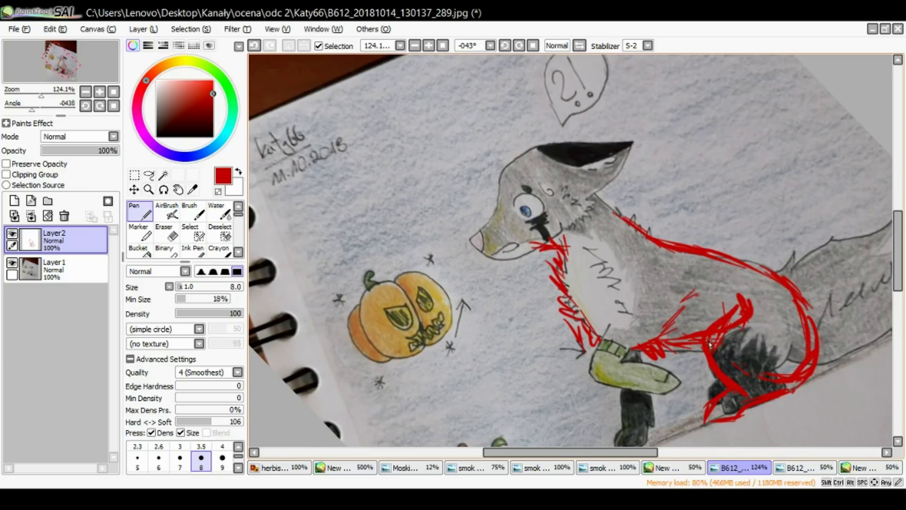
# - Mark the fox's shoulder and the upper edge of its raised foreleg in red
pyautogui.moveTo(625, 257)
pyautogui.mouseDown()
pyautogui.moveTo(648, 248)
pyautogui.moveTo(666, 279)
pyautogui.mouseUp()
pyautogui.moveTo(612, 300)
pyautogui.mouseDown()
pyautogui.moveTo(607, 329)
pyautogui.moveTo(641, 340)
pyautogui.moveTo(630, 354)
pyautogui.moveTo(606, 330)
pyautogui.moveTo(593, 375)
pyautogui.mouseUp()
pyautogui.click(114, 107)
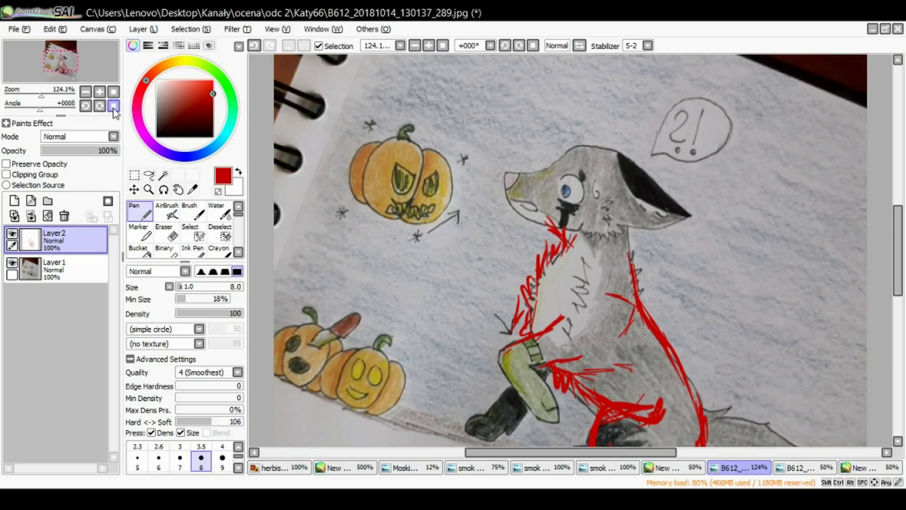
pyautogui.click(85, 91)
pyautogui.click(85, 92)
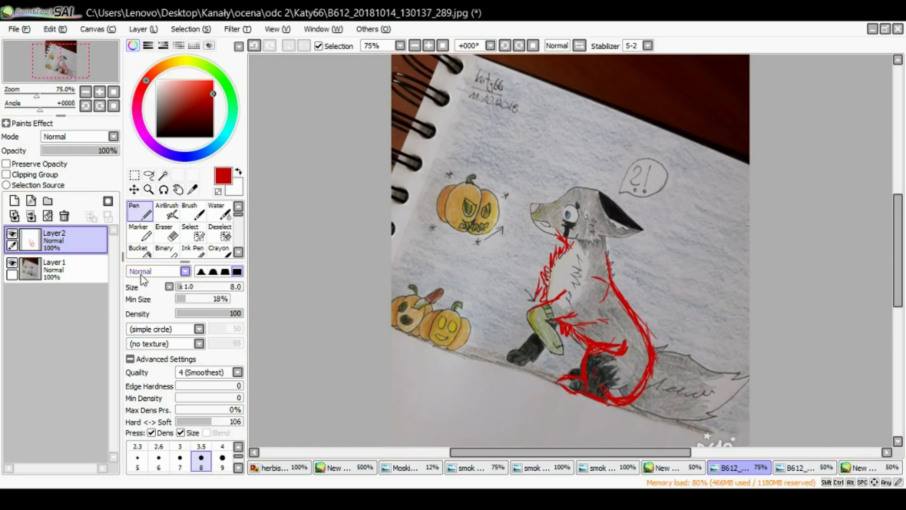
# - Add a new layer and sketch a small front-view human face in red above the flying pumpkin
pyautogui.click(14, 201)
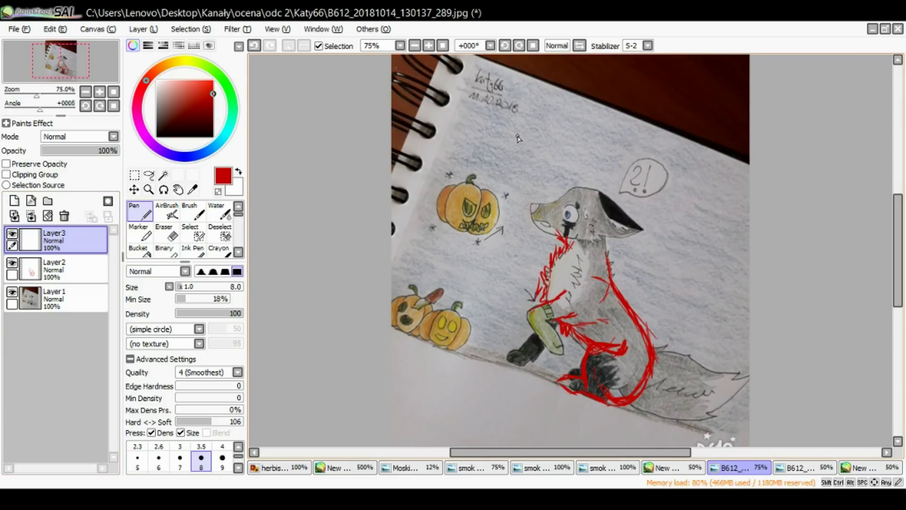
pyautogui.moveTo(508, 118); pyautogui.dragTo(522, 166)
pyautogui.moveTo(547, 122)
pyautogui.mouseDown()
pyautogui.moveTo(531, 167)
pyautogui.moveTo(519, 166)
pyautogui.moveTo(542, 142)
pyautogui.moveTo(511, 137)
pyautogui.moveTo(522, 151)
pyautogui.mouseUp()
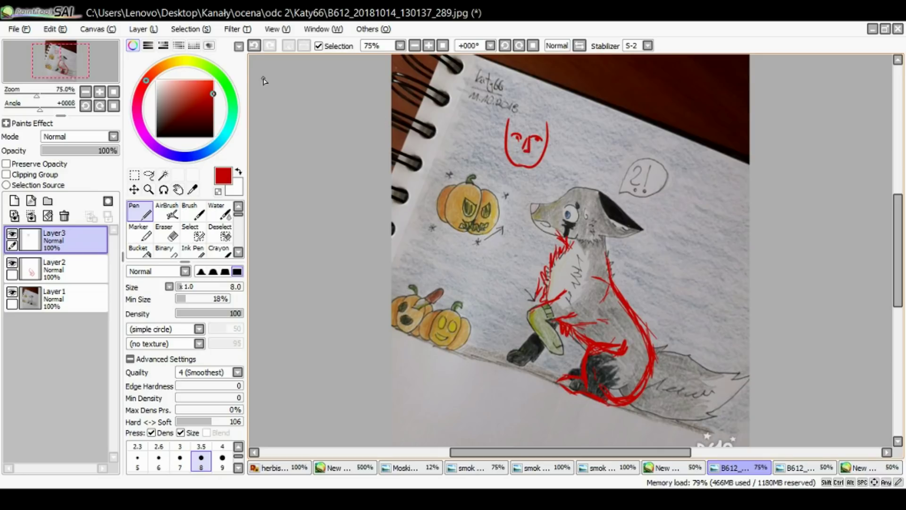
pyautogui.moveTo(525, 138)
pyautogui.mouseDown()
pyautogui.moveTo(518, 151)
pyautogui.moveTo(535, 152)
pyautogui.moveTo(513, 163)
pyautogui.moveTo(524, 170)
pyautogui.moveTo(529, 131)
pyautogui.moveTo(537, 128)
pyautogui.moveTo(506, 141)
pyautogui.moveTo(512, 162)
pyautogui.moveTo(542, 163)
pyautogui.moveTo(537, 170)
pyautogui.moveTo(527, 150)
pyautogui.moveTo(522, 159)
pyautogui.mouseUp()
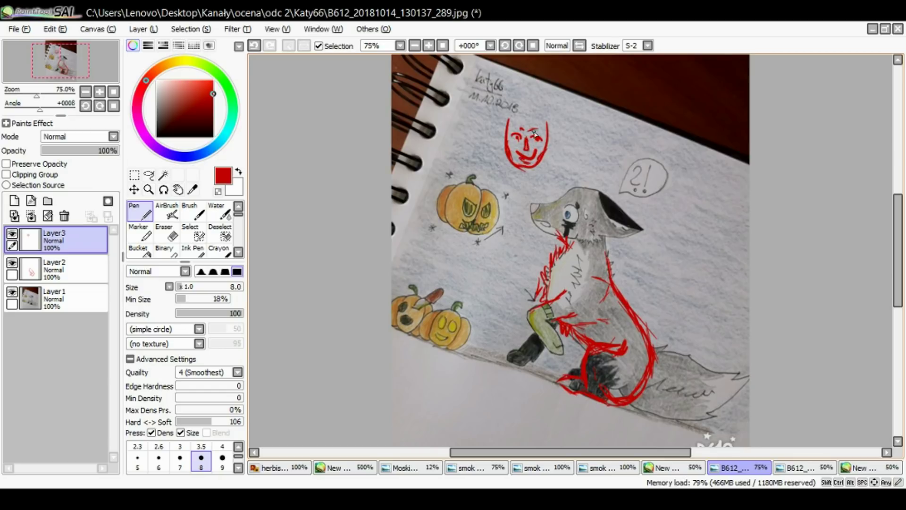
pyautogui.click(518, 137)
pyautogui.moveTo(508, 136)
pyautogui.mouseDown()
pyautogui.moveTo(509, 152)
pyautogui.moveTo(505, 141)
pyautogui.moveTo(545, 144)
pyautogui.moveTo(545, 123)
pyautogui.moveTo(524, 108)
pyautogui.moveTo(512, 117)
pyautogui.moveTo(524, 112)
pyautogui.mouseUp()
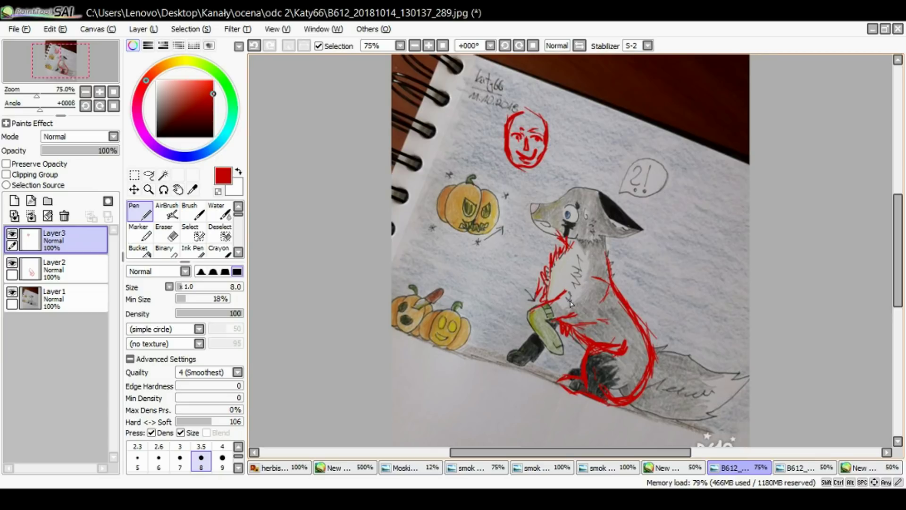
# - Add a short red mark on the fox's chest, and try a wider red rump curve before erasing it
pyautogui.moveTo(554, 283); pyautogui.dragTo(566, 282)
pyautogui.moveTo(658, 372)
pyautogui.mouseDown()
pyautogui.moveTo(653, 347)
pyautogui.moveTo(657, 372)
pyautogui.moveTo(645, 393)
pyautogui.moveTo(628, 405)
pyautogui.moveTo(659, 365)
pyautogui.moveTo(624, 400)
pyautogui.moveTo(604, 398)
pyautogui.mouseUp()
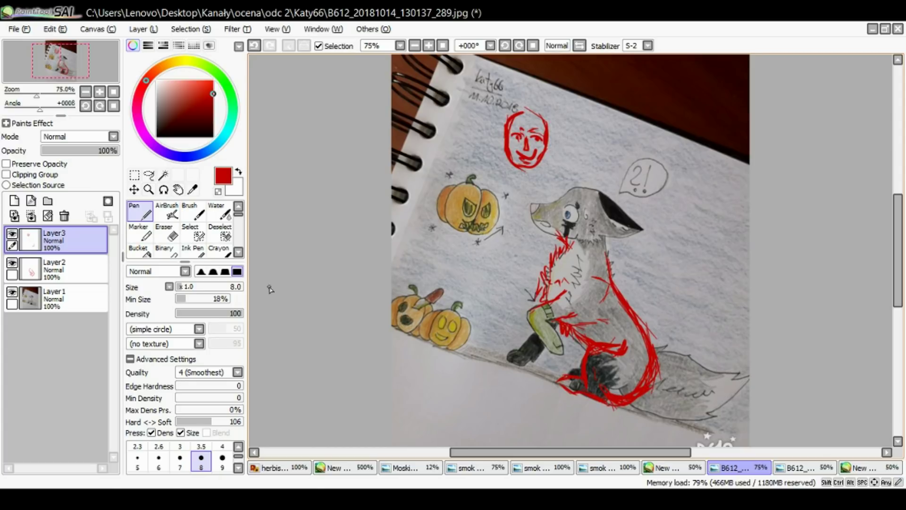
pyautogui.click(164, 231)
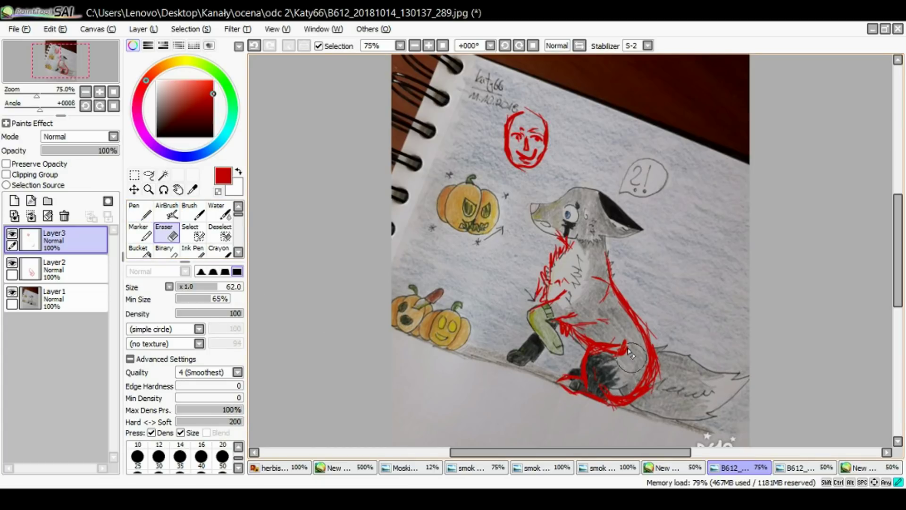
pyautogui.moveTo(661, 333); pyautogui.dragTo(656, 399)
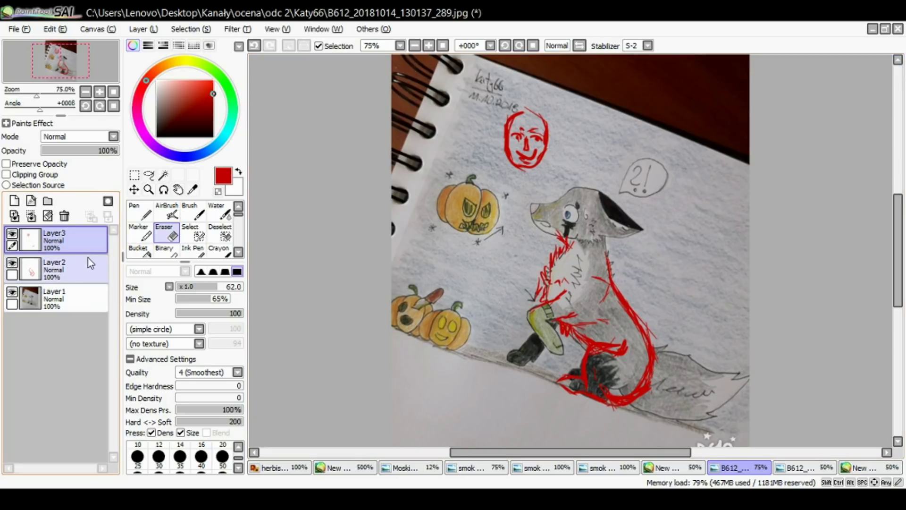
# - Sketch a small red diagram of a standing animal's back, belly and legs beside the fox, and retouch the fox's belly line
pyautogui.click(140, 211)
pyautogui.moveTo(660, 266); pyautogui.dragTo(705, 267)
pyautogui.moveTo(660, 242)
pyautogui.mouseDown()
pyautogui.moveTo(727, 248)
pyautogui.moveTo(719, 287)
pyautogui.mouseUp()
pyautogui.moveTo(725, 253)
pyautogui.mouseDown()
pyautogui.moveTo(729, 285)
pyautogui.moveTo(715, 321)
pyautogui.mouseUp()
pyautogui.moveTo(733, 285)
pyautogui.mouseDown()
pyautogui.moveTo(727, 323)
pyautogui.moveTo(711, 318)
pyautogui.mouseUp()
pyautogui.moveTo(656, 260)
pyautogui.mouseDown()
pyautogui.moveTo(660, 302)
pyautogui.moveTo(646, 311)
pyautogui.moveTo(658, 271)
pyautogui.mouseUp()
pyautogui.moveTo(571, 315)
pyautogui.mouseDown()
pyautogui.moveTo(612, 326)
pyautogui.moveTo(620, 343)
pyautogui.moveTo(602, 326)
pyautogui.moveTo(560, 319)
pyautogui.mouseUp()
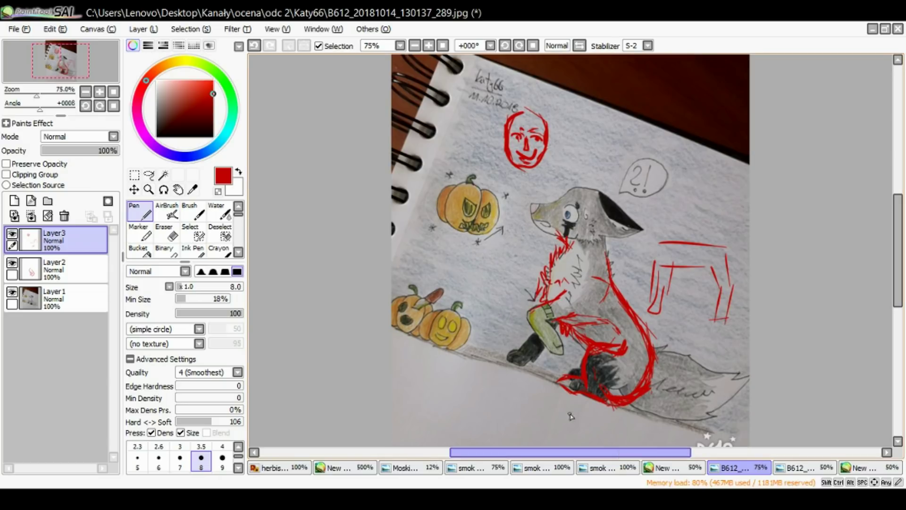
# - Switch to the blank unsaved New Canvas document
pyautogui.click(10, 283)
pyautogui.click(12, 297)
pyautogui.click(668, 468)
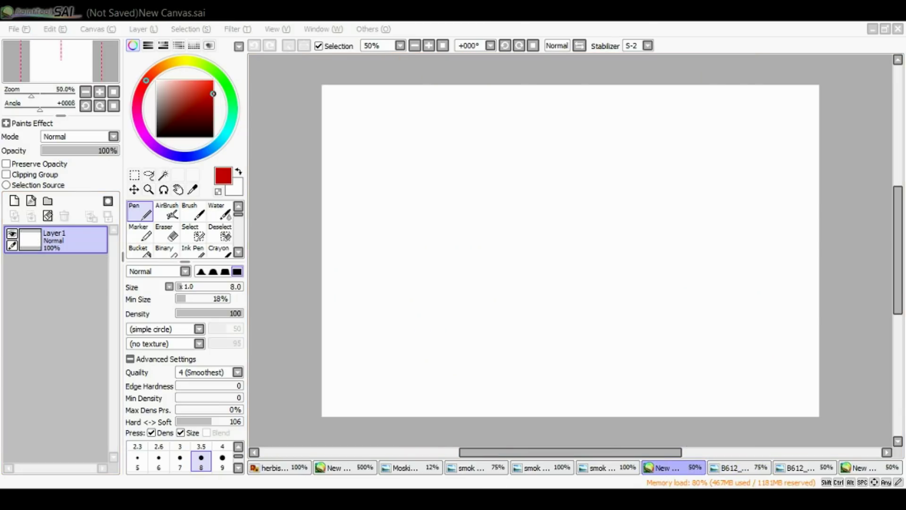
pyautogui.click(565, 431)
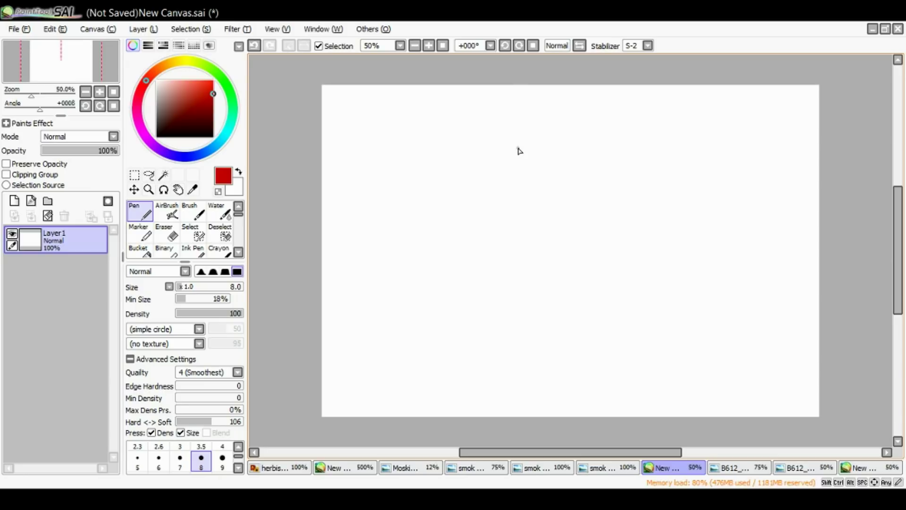
# - Sketch a seated animal in red, with a diagonal back line and a round haunch below it
pyautogui.moveTo(482, 125); pyautogui.dragTo(581, 216)
pyautogui.moveTo(593, 259); pyautogui.dragTo(588, 267)
pyautogui.moveTo(588, 226)
pyautogui.mouseDown()
pyautogui.moveTo(598, 268)
pyautogui.moveTo(590, 284)
pyautogui.mouseUp()
pyautogui.moveTo(586, 286)
pyautogui.mouseDown()
pyautogui.moveTo(543, 303)
pyautogui.moveTo(511, 283)
pyautogui.mouseUp()
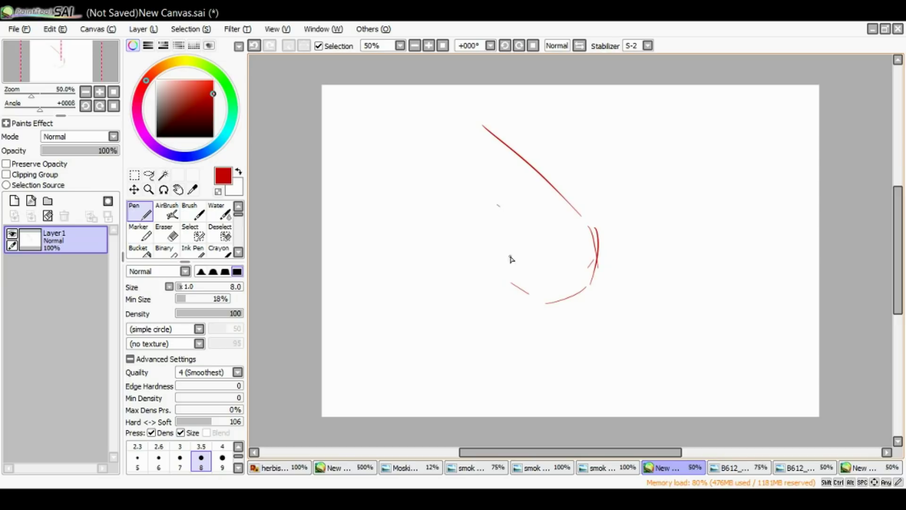
pyautogui.moveTo(558, 241)
pyautogui.mouseDown()
pyautogui.moveTo(550, 225)
pyautogui.moveTo(567, 242)
pyautogui.moveTo(519, 225)
pyautogui.moveTo(505, 252)
pyautogui.mouseUp()
pyautogui.moveTo(509, 222)
pyautogui.mouseDown()
pyautogui.moveTo(500, 276)
pyautogui.moveTo(499, 267)
pyautogui.moveTo(506, 285)
pyautogui.mouseUp()
pyautogui.moveTo(497, 271)
pyautogui.mouseDown()
pyautogui.moveTo(505, 235)
pyautogui.moveTo(527, 225)
pyautogui.mouseUp()
pyautogui.moveTo(519, 226); pyautogui.dragTo(551, 232)
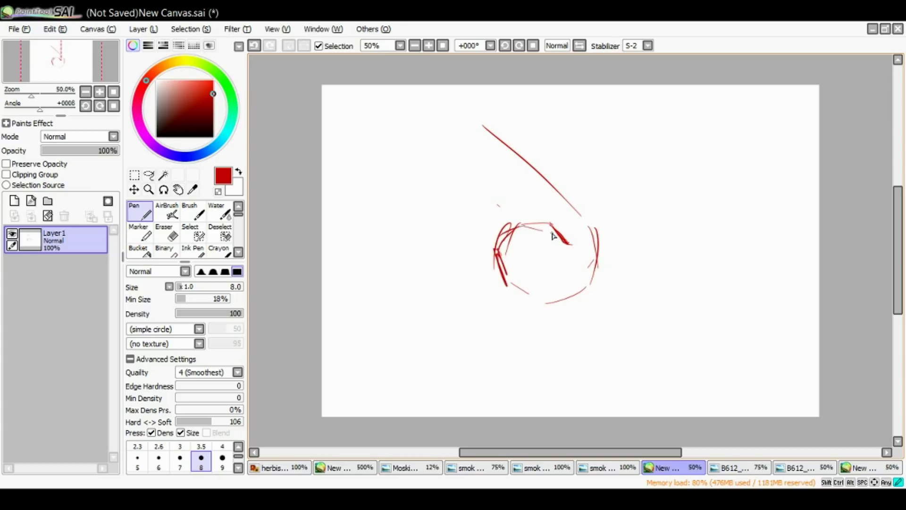
# - Sketch a standing hind-leg reference in red beside the seated figure, with the belly line, bent hock and paw
pyautogui.moveTo(652, 131)
pyautogui.mouseDown()
pyautogui.moveTo(702, 166)
pyautogui.moveTo(742, 143)
pyautogui.moveTo(739, 169)
pyautogui.mouseUp()
pyautogui.moveTo(780, 130)
pyautogui.mouseDown()
pyautogui.moveTo(758, 185)
pyautogui.moveTo(760, 207)
pyautogui.mouseUp()
pyautogui.moveTo(781, 163); pyautogui.dragTo(750, 249)
pyautogui.moveTo(775, 199); pyautogui.dragTo(760, 248)
pyautogui.moveTo(760, 248); pyautogui.dragTo(741, 252)
pyautogui.moveTo(761, 223)
pyautogui.mouseDown()
pyautogui.moveTo(731, 253)
pyautogui.moveTo(753, 252)
pyautogui.moveTo(771, 225)
pyautogui.mouseUp()
pyautogui.moveTo(768, 195)
pyautogui.mouseDown()
pyautogui.moveTo(754, 191)
pyautogui.moveTo(777, 142)
pyautogui.mouseUp()
# - Trace the reference leg's thigh, shank and paw in green, and mark the joint breaks in purple
pyautogui.click(230, 94)
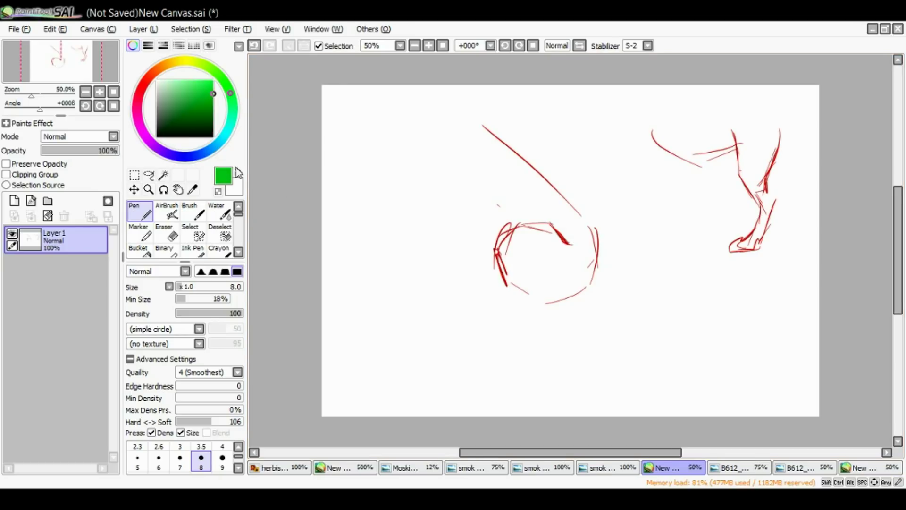
pyautogui.moveTo(735, 139)
pyautogui.mouseDown()
pyautogui.moveTo(771, 163)
pyautogui.moveTo(774, 137)
pyautogui.moveTo(742, 179)
pyautogui.moveTo(766, 180)
pyautogui.moveTo(747, 238)
pyautogui.mouseUp()
pyautogui.moveTo(772, 207); pyautogui.dragTo(751, 243)
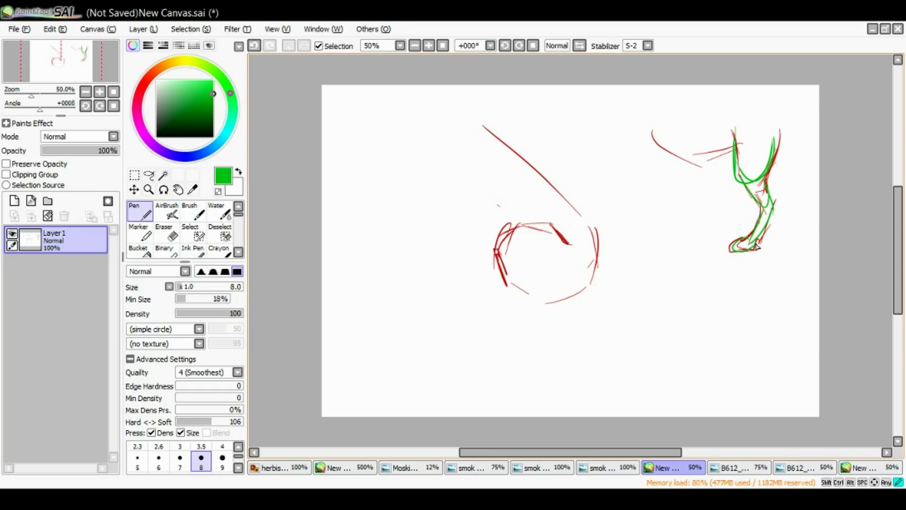
pyautogui.click(153, 144)
pyautogui.moveTo(746, 179); pyautogui.dragTo(772, 177)
pyautogui.moveTo(757, 211); pyautogui.dragTo(775, 210)
pyautogui.moveTo(749, 243); pyautogui.dragTo(761, 246)
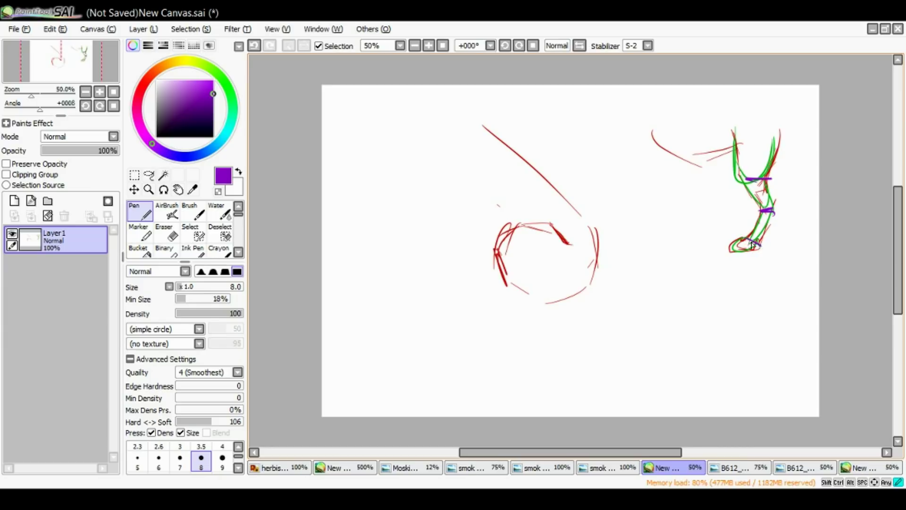
# - Pick up the red again, extend the seated haunch's lower edge and outline the reference thigh as an oval
pyautogui.rightClick(565, 240)
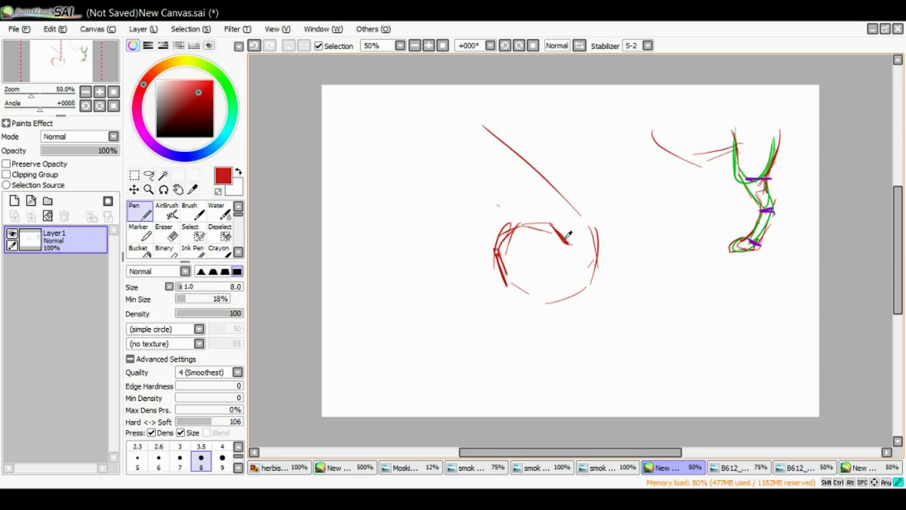
pyautogui.moveTo(562, 236)
pyautogui.mouseDown()
pyautogui.moveTo(497, 250)
pyautogui.moveTo(517, 295)
pyautogui.moveTo(562, 297)
pyautogui.moveTo(551, 267)
pyautogui.moveTo(557, 296)
pyautogui.moveTo(579, 305)
pyautogui.mouseUp()
pyautogui.moveTo(737, 150)
pyautogui.mouseDown()
pyautogui.moveTo(734, 166)
pyautogui.moveTo(755, 184)
pyautogui.moveTo(737, 171)
pyautogui.moveTo(768, 180)
pyautogui.mouseUp()
pyautogui.moveTo(745, 125); pyautogui.dragTo(774, 133)
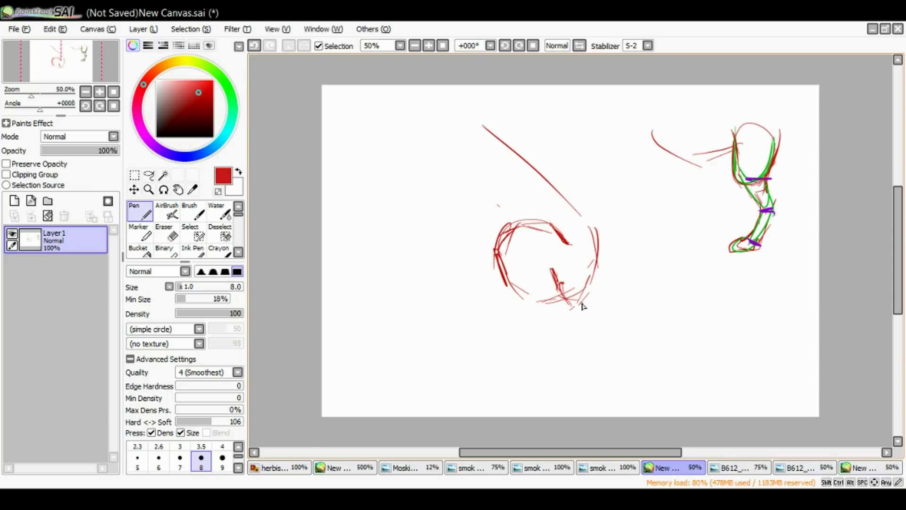
# - Outline the reference leg's lower segments in red and sketch the matching lower leg and paw under the seated haunch
pyautogui.moveTo(508, 292)
pyautogui.mouseDown()
pyautogui.moveTo(557, 313)
pyautogui.moveTo(568, 306)
pyautogui.moveTo(530, 312)
pyautogui.mouseUp()
pyautogui.moveTo(753, 181)
pyautogui.mouseDown()
pyautogui.moveTo(765, 215)
pyautogui.moveTo(769, 183)
pyautogui.mouseUp()
pyautogui.moveTo(509, 283)
pyautogui.mouseDown()
pyautogui.moveTo(523, 299)
pyautogui.moveTo(504, 313)
pyautogui.moveTo(532, 306)
pyautogui.moveTo(519, 307)
pyautogui.mouseUp()
pyautogui.moveTo(528, 298)
pyautogui.mouseDown()
pyautogui.moveTo(539, 305)
pyautogui.moveTo(583, 296)
pyautogui.moveTo(595, 220)
pyautogui.mouseUp()
pyautogui.moveTo(560, 285)
pyautogui.mouseDown()
pyautogui.moveTo(578, 298)
pyautogui.moveTo(587, 266)
pyautogui.mouseUp()
pyautogui.moveTo(543, 310); pyautogui.dragTo(493, 321)
pyautogui.moveTo(499, 312); pyautogui.dragTo(475, 315)
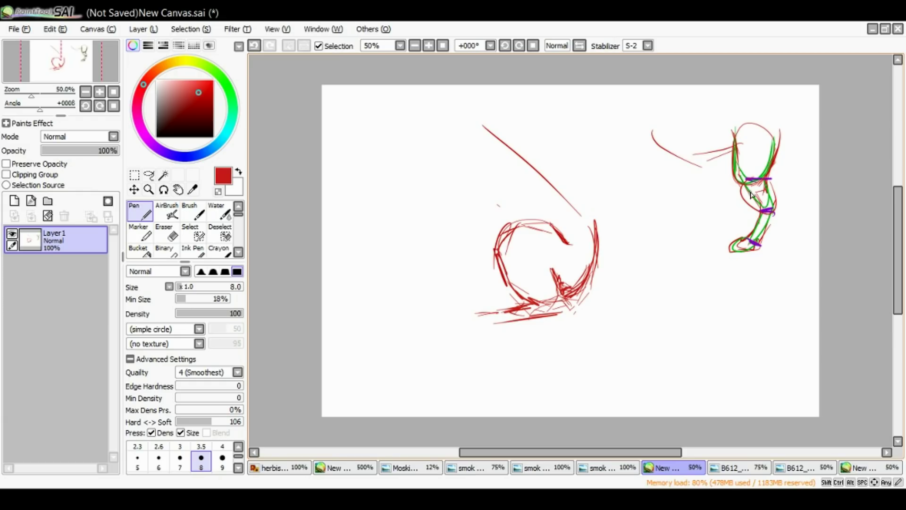
pyautogui.moveTo(727, 249)
pyautogui.mouseDown()
pyautogui.moveTo(766, 243)
pyautogui.moveTo(769, 213)
pyautogui.mouseUp()
pyautogui.moveTo(524, 304)
pyautogui.mouseDown()
pyautogui.moveTo(475, 313)
pyautogui.moveTo(485, 325)
pyautogui.moveTo(495, 306)
pyautogui.moveTo(503, 321)
pyautogui.moveTo(486, 327)
pyautogui.moveTo(457, 322)
pyautogui.moveTo(486, 337)
pyautogui.moveTo(484, 316)
pyautogui.moveTo(504, 327)
pyautogui.mouseUp()
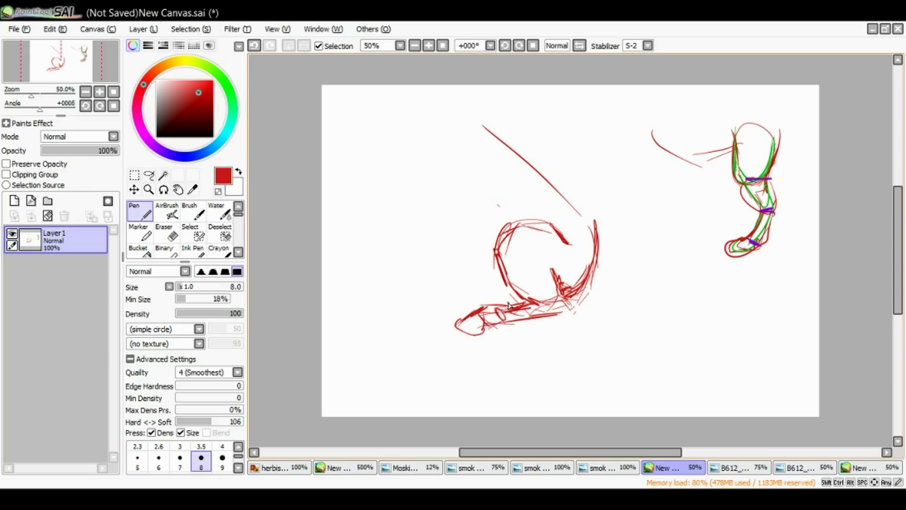
# - Erase the seated figure's hind foot and redraw it with a round hock and a foot angled downward
pyautogui.click(168, 232)
pyautogui.moveTo(477, 302)
pyautogui.mouseDown()
pyautogui.moveTo(490, 317)
pyautogui.moveTo(510, 305)
pyautogui.moveTo(550, 312)
pyautogui.moveTo(504, 315)
pyautogui.moveTo(515, 289)
pyautogui.moveTo(554, 306)
pyautogui.moveTo(523, 295)
pyautogui.moveTo(550, 317)
pyautogui.mouseUp()
pyautogui.click(134, 211)
pyautogui.moveTo(749, 185); pyautogui.dragTo(763, 208)
pyautogui.moveTo(568, 304)
pyautogui.mouseDown()
pyautogui.moveTo(539, 304)
pyautogui.moveTo(569, 297)
pyautogui.moveTo(554, 325)
pyautogui.moveTo(560, 290)
pyautogui.moveTo(582, 311)
pyautogui.moveTo(546, 322)
pyautogui.moveTo(532, 306)
pyautogui.moveTo(534, 316)
pyautogui.moveTo(485, 329)
pyautogui.mouseUp()
pyautogui.moveTo(750, 237); pyautogui.dragTo(734, 255)
pyautogui.moveTo(485, 320)
pyautogui.mouseDown()
pyautogui.moveTo(481, 342)
pyautogui.moveTo(501, 343)
pyautogui.mouseUp()
pyautogui.moveTo(493, 336)
pyautogui.mouseDown()
pyautogui.moveTo(566, 320)
pyautogui.moveTo(549, 325)
pyautogui.moveTo(572, 305)
pyautogui.moveTo(568, 323)
pyautogui.mouseUp()
pyautogui.moveTo(564, 289); pyautogui.dragTo(565, 287)
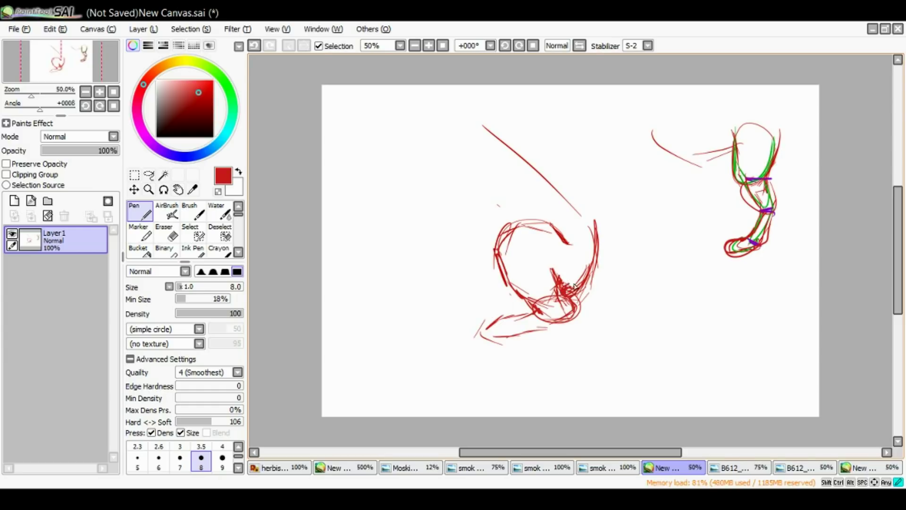
# - Erase the stray strokes inside the seated haunch and reinforce its outline in red
pyautogui.click(167, 234)
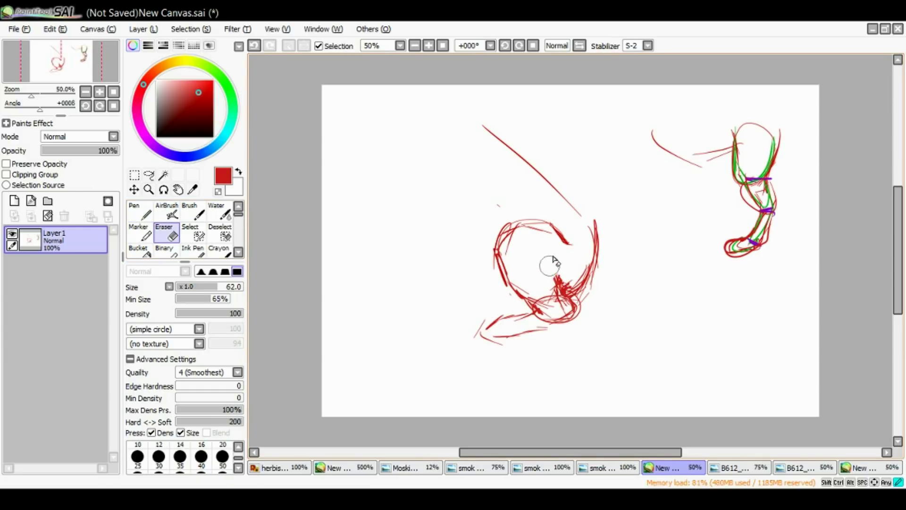
pyautogui.press('n')
pyautogui.moveTo(556, 287); pyautogui.dragTo(577, 298)
pyautogui.moveTo(583, 211)
pyautogui.mouseDown()
pyautogui.moveTo(589, 224)
pyautogui.moveTo(562, 281)
pyautogui.mouseUp()
pyautogui.moveTo(515, 228)
pyautogui.mouseDown()
pyautogui.moveTo(498, 258)
pyautogui.moveTo(520, 297)
pyautogui.mouseUp()
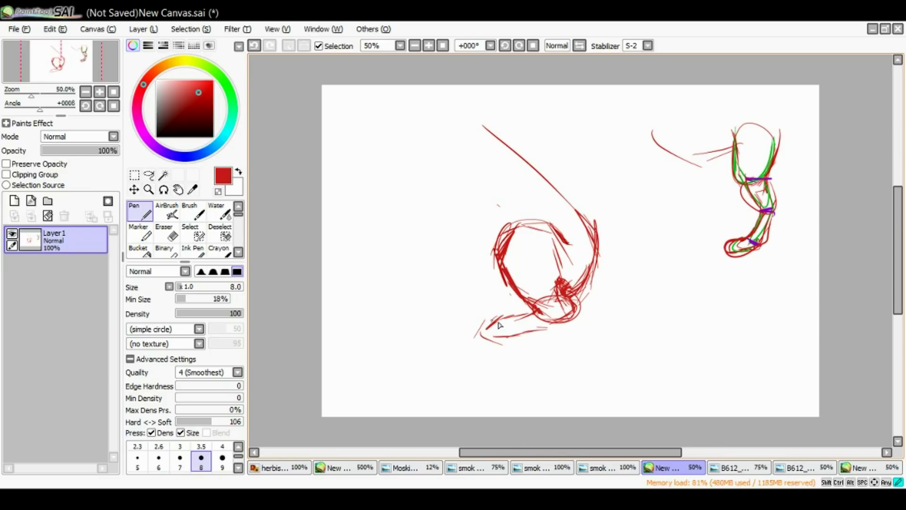
# - Thicken the seated hind foot's outline and define its toes and sole
pyautogui.moveTo(519, 335); pyautogui.dragTo(547, 327)
pyautogui.moveTo(505, 314); pyautogui.dragTo(479, 336)
pyautogui.moveTo(478, 336)
pyautogui.mouseDown()
pyautogui.moveTo(538, 311)
pyautogui.moveTo(522, 334)
pyautogui.moveTo(567, 321)
pyautogui.mouseUp()
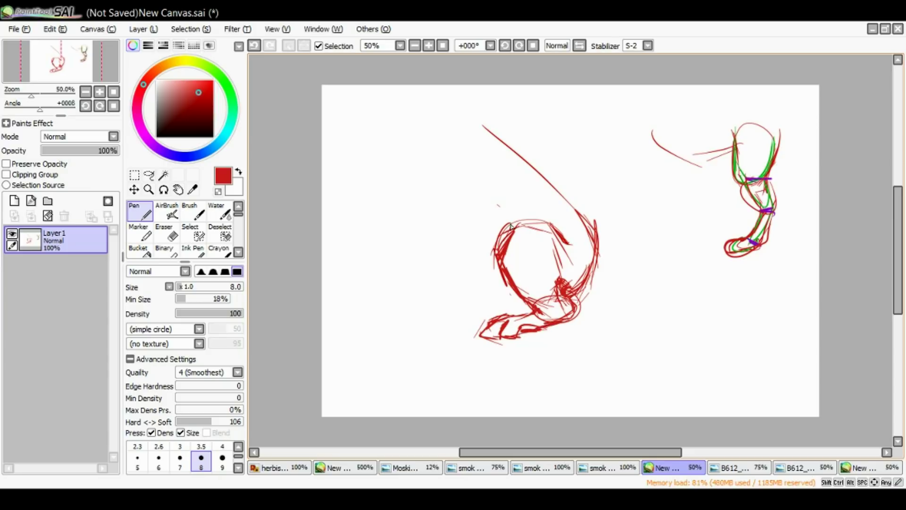
# - Add the belly line in front of the haunch and strengthen the seated figure's rump and lower back contours
pyautogui.moveTo(496, 230)
pyautogui.mouseDown()
pyautogui.moveTo(481, 238)
pyautogui.moveTo(500, 236)
pyautogui.moveTo(448, 197)
pyautogui.mouseUp()
pyautogui.moveTo(547, 182)
pyautogui.mouseDown()
pyautogui.moveTo(564, 217)
pyautogui.moveTo(581, 226)
pyautogui.moveTo(596, 273)
pyautogui.moveTo(562, 295)
pyautogui.moveTo(586, 308)
pyautogui.moveTo(565, 321)
pyautogui.moveTo(543, 319)
pyautogui.mouseUp()
pyautogui.moveTo(595, 296); pyautogui.dragTo(607, 285)
pyautogui.moveTo(587, 205)
pyautogui.mouseDown()
pyautogui.moveTo(603, 257)
pyautogui.moveTo(596, 287)
pyautogui.mouseUp()
pyautogui.moveTo(598, 253); pyautogui.dragTo(581, 308)
pyautogui.moveTo(585, 212)
pyautogui.mouseDown()
pyautogui.moveTo(606, 267)
pyautogui.moveTo(537, 189)
pyautogui.mouseUp()
pyautogui.moveTo(487, 221)
pyautogui.mouseDown()
pyautogui.moveTo(518, 218)
pyautogui.moveTo(444, 209)
pyautogui.mouseUp()
pyautogui.moveTo(457, 214)
pyautogui.mouseDown()
pyautogui.moveTo(420, 197)
pyautogui.moveTo(425, 188)
pyautogui.moveTo(481, 234)
pyautogui.moveTo(503, 280)
pyautogui.mouseUp()
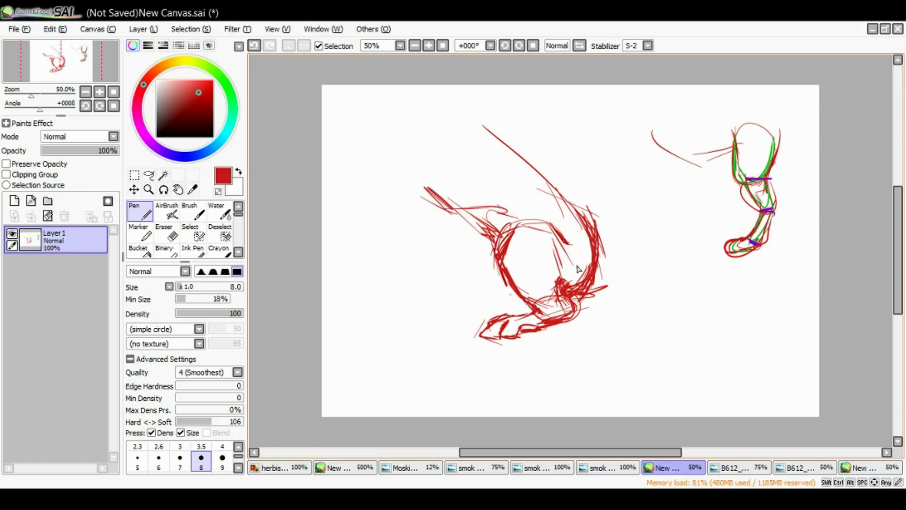
# - Add light red strokes for the tail behind the seated figure's rump
pyautogui.moveTo(600, 270); pyautogui.dragTo(624, 294)
pyautogui.moveTo(622, 272); pyautogui.dragTo(658, 302)
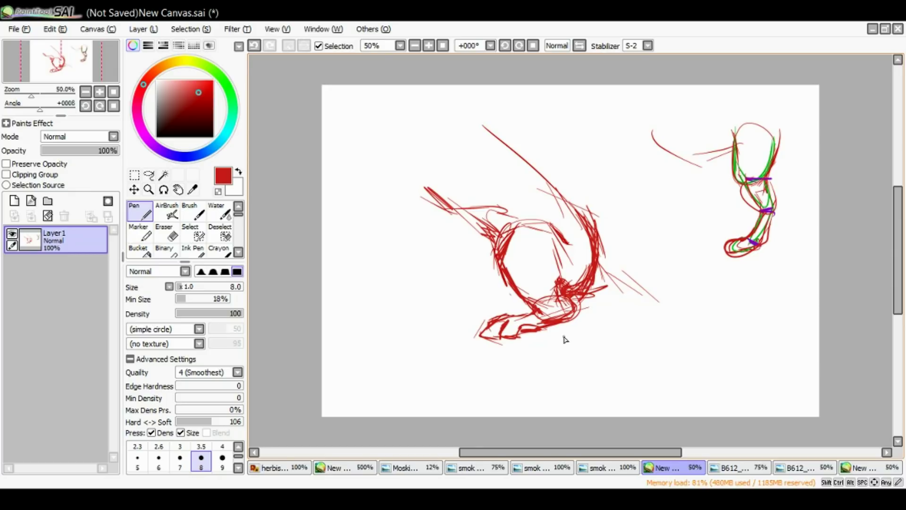
pyautogui.moveTo(593, 262)
pyautogui.mouseDown()
pyautogui.moveTo(565, 283)
pyautogui.moveTo(627, 285)
pyautogui.mouseUp()
# - Rotate the canvas about 32° and sketch the seated figure's shoulder, upper back, chest and supporting front leg with its paw
pyautogui.moveTo(42, 110); pyautogui.dragTo(46, 110)
pyautogui.moveTo(523, 201); pyautogui.dragTo(519, 167)
pyautogui.moveTo(521, 191); pyautogui.dragTo(511, 156)
pyautogui.moveTo(565, 112)
pyautogui.mouseDown()
pyautogui.moveTo(533, 75)
pyautogui.moveTo(493, 93)
pyautogui.mouseUp()
pyautogui.moveTo(489, 120)
pyautogui.mouseDown()
pyautogui.moveTo(503, 80)
pyautogui.moveTo(536, 123)
pyautogui.moveTo(501, 129)
pyautogui.mouseUp()
pyautogui.moveTo(493, 97); pyautogui.dragTo(459, 206)
pyautogui.moveTo(494, 156)
pyautogui.mouseDown()
pyautogui.moveTo(467, 207)
pyautogui.moveTo(481, 200)
pyautogui.mouseUp()
pyautogui.moveTo(435, 240)
pyautogui.mouseDown()
pyautogui.moveTo(460, 209)
pyautogui.moveTo(445, 262)
pyautogui.mouseUp()
pyautogui.moveTo(467, 225)
pyautogui.mouseDown()
pyautogui.moveTo(443, 255)
pyautogui.moveTo(396, 249)
pyautogui.moveTo(407, 245)
pyautogui.moveTo(427, 264)
pyautogui.mouseUp()
pyautogui.moveTo(483, 154)
pyautogui.mouseDown()
pyautogui.moveTo(480, 128)
pyautogui.moveTo(483, 138)
pyautogui.moveTo(491, 124)
pyautogui.moveTo(498, 138)
pyautogui.moveTo(420, 170)
pyautogui.moveTo(432, 140)
pyautogui.moveTo(419, 157)
pyautogui.moveTo(458, 204)
pyautogui.mouseUp()
# - Try a raised, bent second front leg ahead of the chest and rework it with more angular contours
pyautogui.moveTo(448, 161)
pyautogui.mouseDown()
pyautogui.moveTo(441, 165)
pyautogui.moveTo(474, 171)
pyautogui.moveTo(504, 149)
pyautogui.mouseUp()
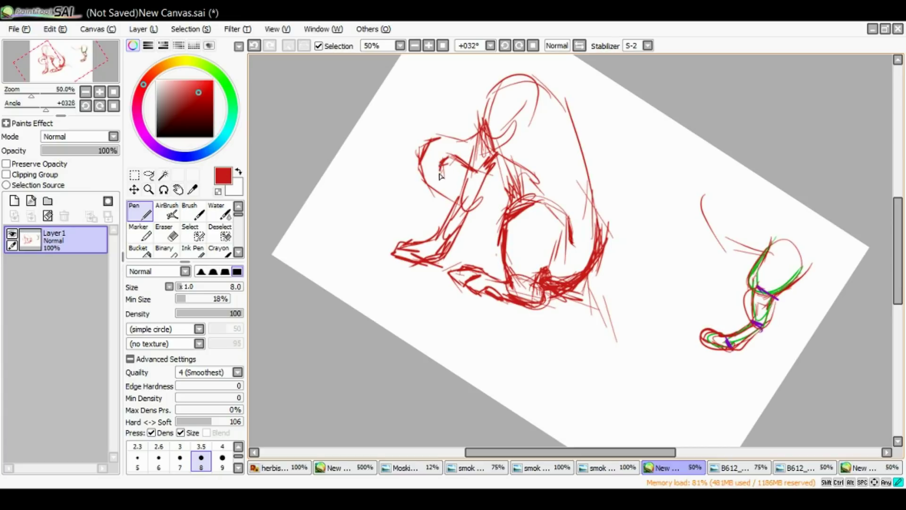
pyautogui.moveTo(449, 176)
pyautogui.mouseDown()
pyautogui.moveTo(454, 199)
pyautogui.moveTo(420, 158)
pyautogui.moveTo(446, 132)
pyautogui.mouseUp()
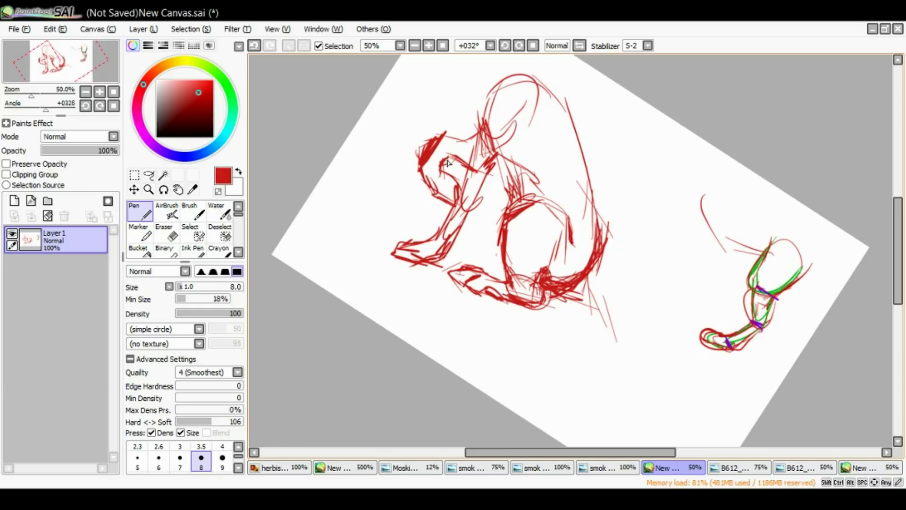
pyautogui.press('e')
pyautogui.moveTo(444, 137)
pyautogui.mouseDown()
pyautogui.moveTo(414, 175)
pyautogui.moveTo(428, 180)
pyautogui.mouseUp()
pyautogui.press('n')
pyautogui.moveTo(433, 146)
pyautogui.mouseDown()
pyautogui.moveTo(427, 186)
pyautogui.moveTo(433, 143)
pyautogui.mouseUp()
pyautogui.moveTo(450, 174)
pyautogui.mouseDown()
pyautogui.moveTo(452, 155)
pyautogui.moveTo(450, 177)
pyautogui.mouseUp()
pyautogui.moveTo(437, 138)
pyautogui.mouseDown()
pyautogui.moveTo(471, 141)
pyautogui.moveTo(433, 147)
pyautogui.moveTo(466, 185)
pyautogui.mouseUp()
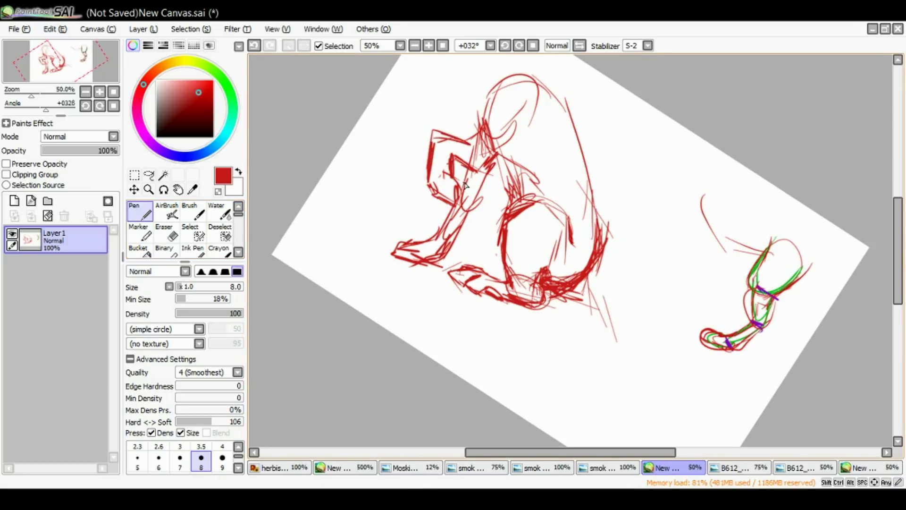
# - Reset the canvas rotation and erase the overlapping shoulder lines and the raised front leg
pyautogui.click(166, 231)
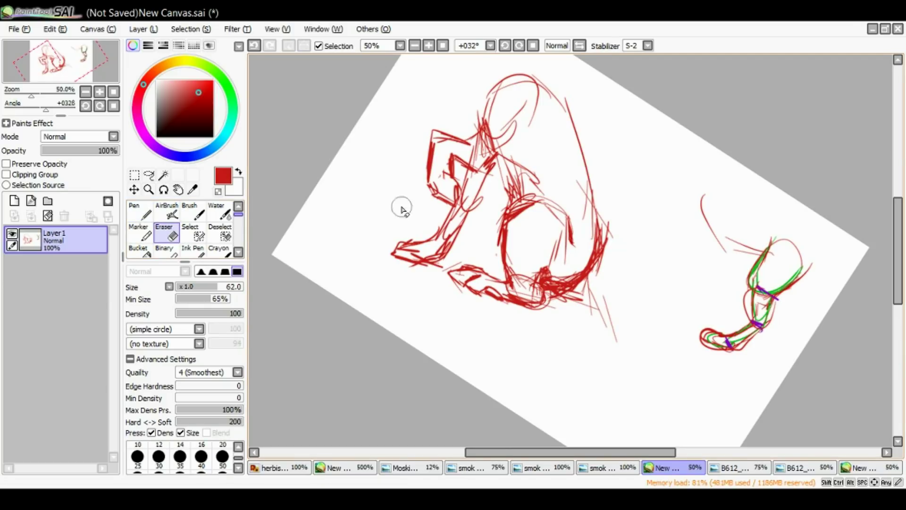
pyautogui.moveTo(484, 140)
pyautogui.mouseDown()
pyautogui.moveTo(504, 126)
pyautogui.moveTo(490, 144)
pyautogui.mouseUp()
pyautogui.moveTo(518, 104)
pyautogui.mouseDown()
pyautogui.moveTo(496, 127)
pyautogui.moveTo(526, 123)
pyautogui.mouseUp()
pyautogui.press('Delete')
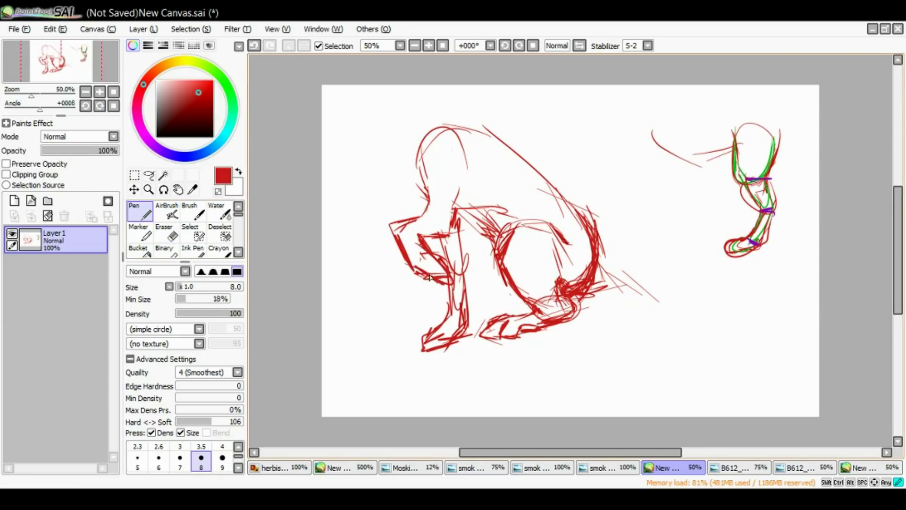
pyautogui.moveTo(419, 240); pyautogui.dragTo(442, 267)
pyautogui.moveTo(455, 192); pyautogui.dragTo(446, 221)
pyautogui.moveTo(434, 176); pyautogui.dragTo(437, 215)
pyautogui.moveTo(466, 186)
pyautogui.mouseDown()
pyautogui.moveTo(464, 224)
pyautogui.moveTo(424, 229)
pyautogui.moveTo(479, 211)
pyautogui.moveTo(429, 189)
pyautogui.moveTo(434, 200)
pyautogui.moveTo(388, 233)
pyautogui.moveTo(403, 223)
pyautogui.moveTo(503, 228)
pyautogui.moveTo(443, 236)
pyautogui.moveTo(476, 225)
pyautogui.moveTo(402, 262)
pyautogui.moveTo(540, 171)
pyautogui.moveTo(442, 211)
pyautogui.moveTo(472, 221)
pyautogui.moveTo(427, 195)
pyautogui.moveTo(430, 263)
pyautogui.moveTo(439, 293)
pyautogui.mouseUp()
pyautogui.click(177, 235)
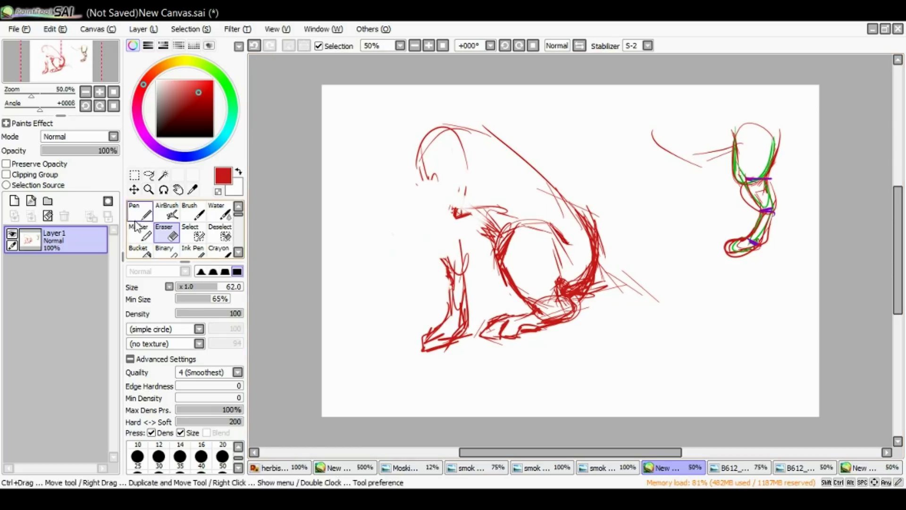
# - Redraw the shoulder and upper front leg in red, and scribble zigzag strokes between the foreleg and the haunch
pyautogui.click(140, 211)
pyautogui.moveTo(422, 163)
pyautogui.mouseDown()
pyautogui.moveTo(419, 193)
pyautogui.moveTo(452, 210)
pyautogui.moveTo(424, 207)
pyautogui.moveTo(444, 249)
pyautogui.mouseUp()
pyautogui.moveTo(434, 227)
pyautogui.mouseDown()
pyautogui.moveTo(451, 265)
pyautogui.moveTo(465, 269)
pyautogui.moveTo(464, 253)
pyautogui.mouseUp()
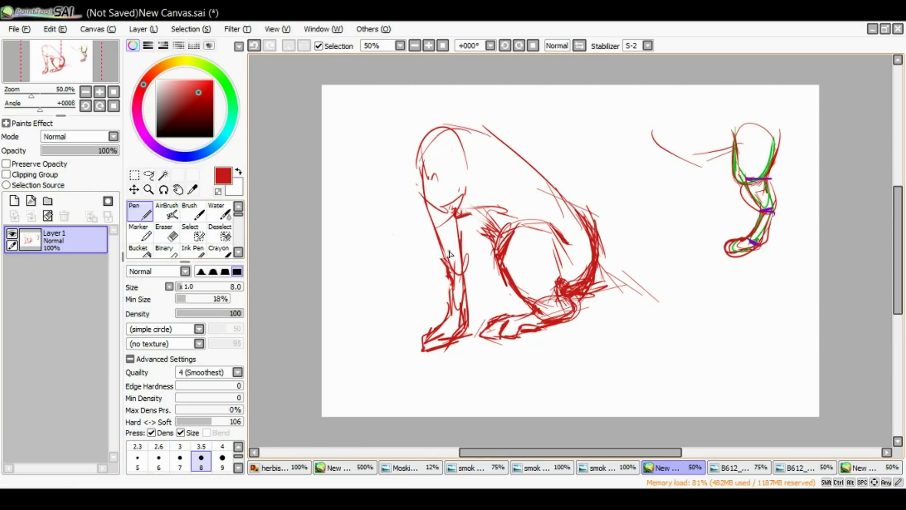
pyautogui.moveTo(463, 215)
pyautogui.mouseDown()
pyautogui.moveTo(489, 284)
pyautogui.moveTo(468, 273)
pyautogui.moveTo(478, 326)
pyautogui.mouseUp()
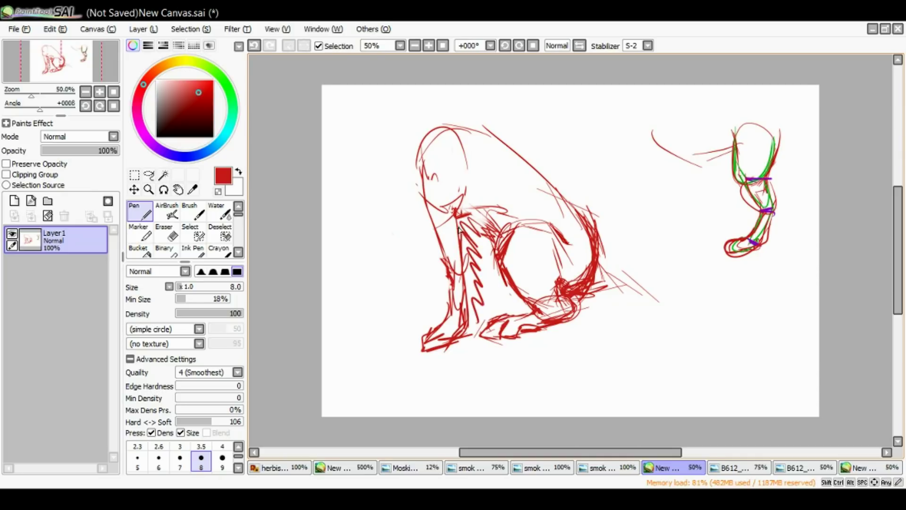
pyautogui.moveTo(495, 253)
pyautogui.mouseDown()
pyautogui.moveTo(502, 285)
pyautogui.moveTo(517, 299)
pyautogui.moveTo(495, 303)
pyautogui.moveTo(504, 325)
pyautogui.moveTo(477, 325)
pyautogui.mouseUp()
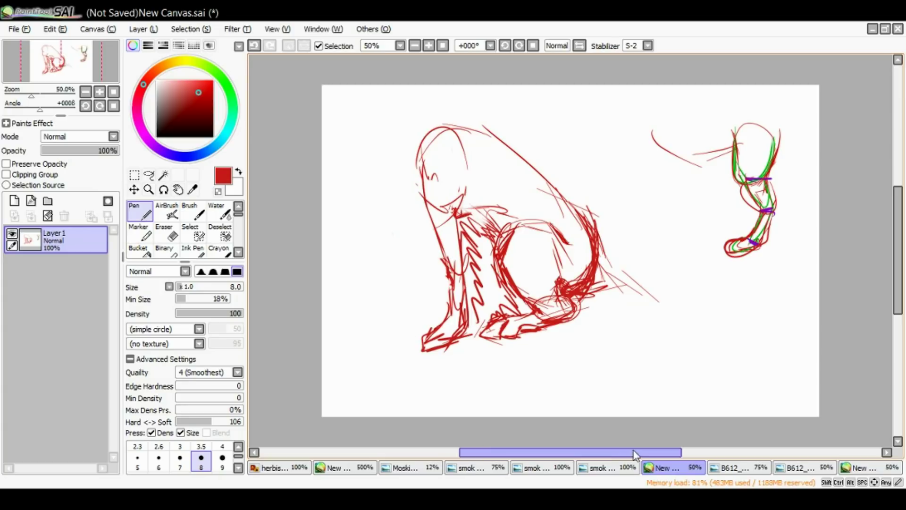
# - Switch to the fox photo document and hide Layer3 and Layer2 with their red corrections
pyautogui.click(740, 469)
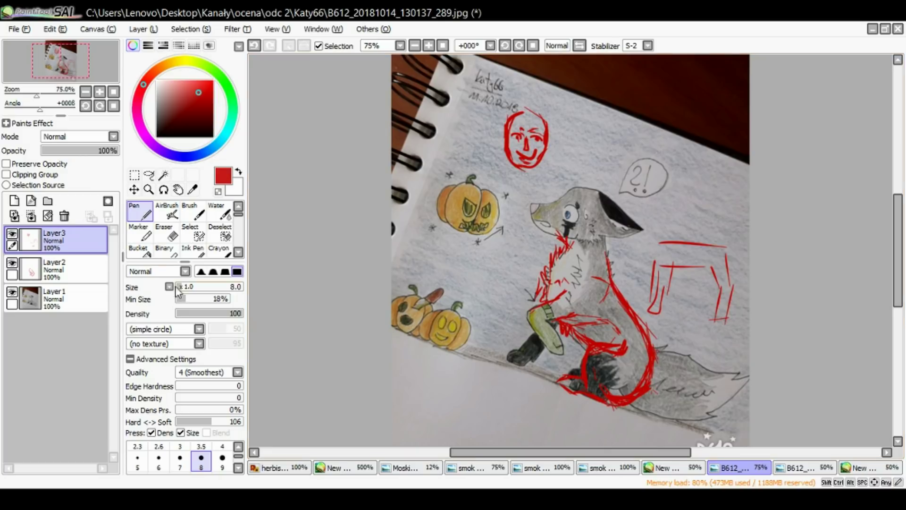
pyautogui.click(11, 234)
pyautogui.click(12, 262)
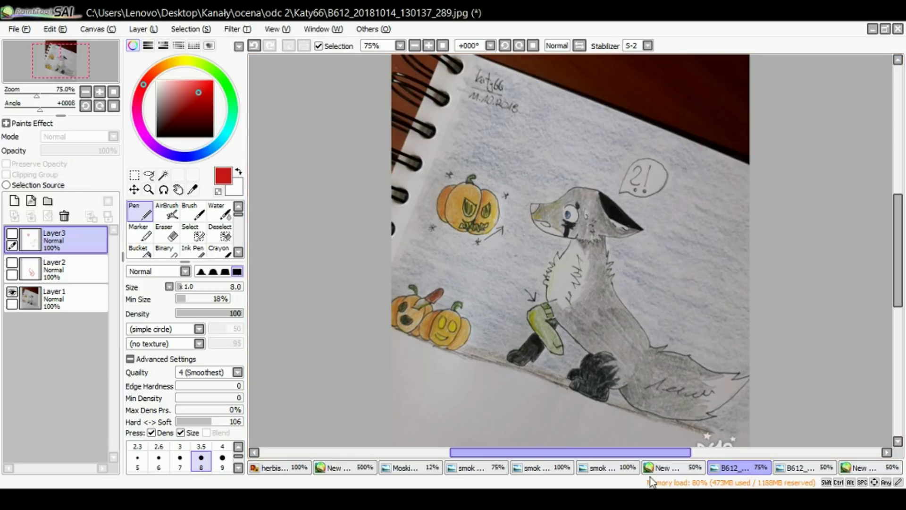
# - Return to the New Canvas document and draw the back, rump and belly contours around the reference hind leg
pyautogui.click(659, 467)
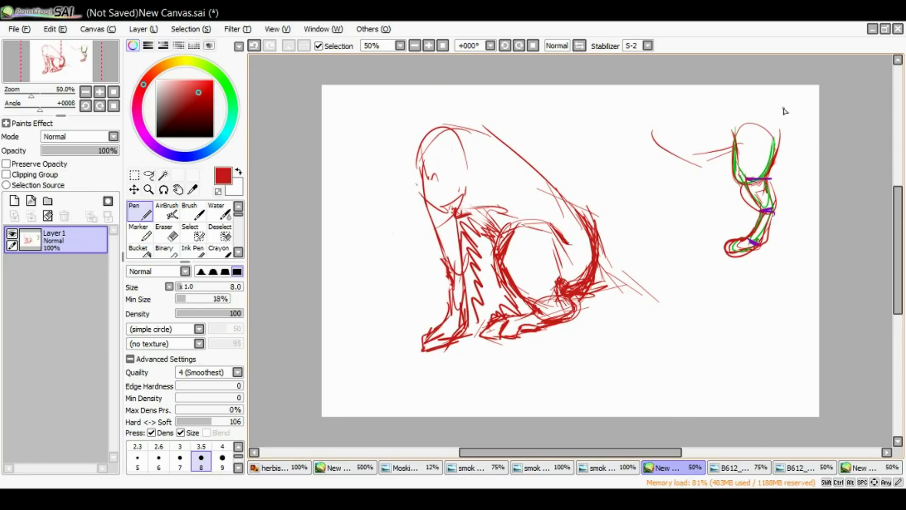
pyautogui.moveTo(755, 104)
pyautogui.mouseDown()
pyautogui.moveTo(777, 135)
pyautogui.moveTo(746, 101)
pyautogui.moveTo(659, 118)
pyautogui.mouseUp()
pyautogui.moveTo(714, 144)
pyautogui.mouseDown()
pyautogui.moveTo(725, 148)
pyautogui.moveTo(708, 142)
pyautogui.moveTo(662, 152)
pyautogui.mouseUp()
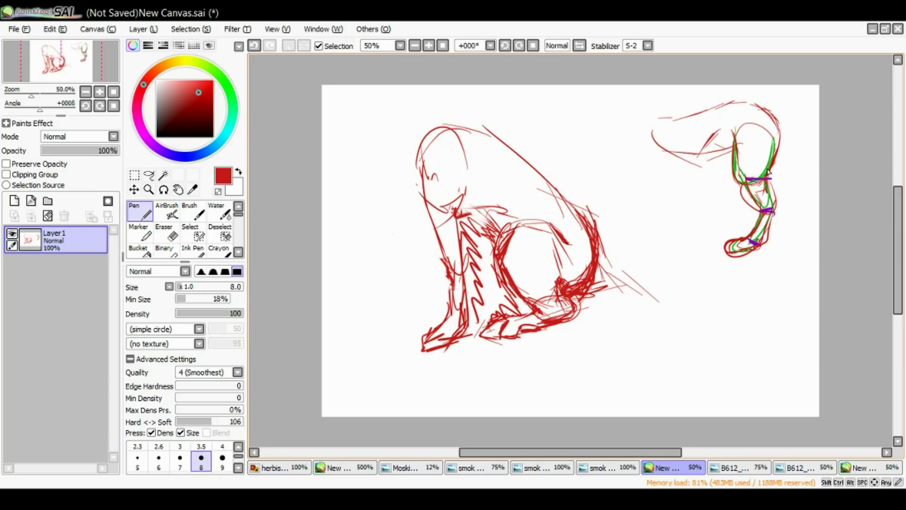
# - Lasso the hind-leg reference sketch, move it closer to the seated figure and clear the selection
pyautogui.click(148, 174)
pyautogui.moveTo(662, 100)
pyautogui.mouseDown()
pyautogui.moveTo(708, 200)
pyautogui.moveTo(687, 255)
pyautogui.moveTo(766, 255)
pyautogui.moveTo(799, 207)
pyautogui.moveTo(796, 138)
pyautogui.moveTo(764, 87)
pyautogui.moveTo(663, 101)
pyautogui.mouseUp()
pyautogui.moveTo(742, 152); pyautogui.dragTo(690, 165)
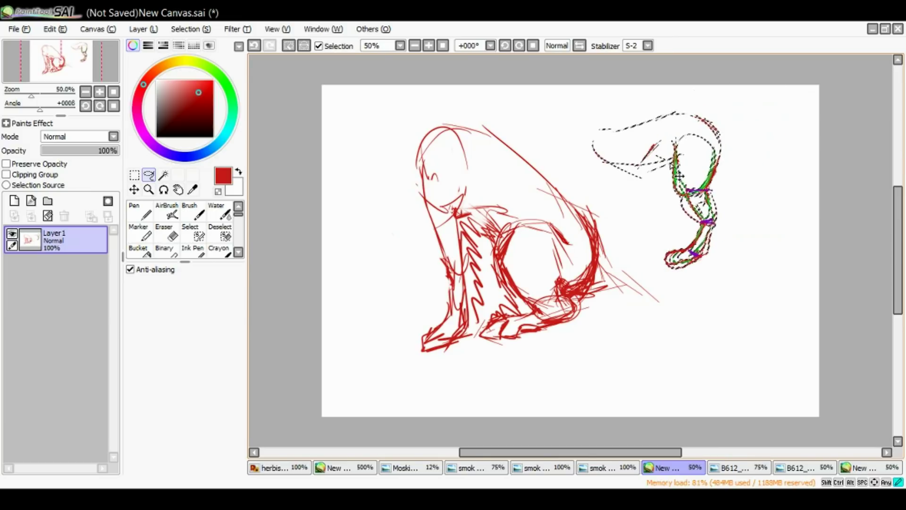
pyautogui.click(289, 46)
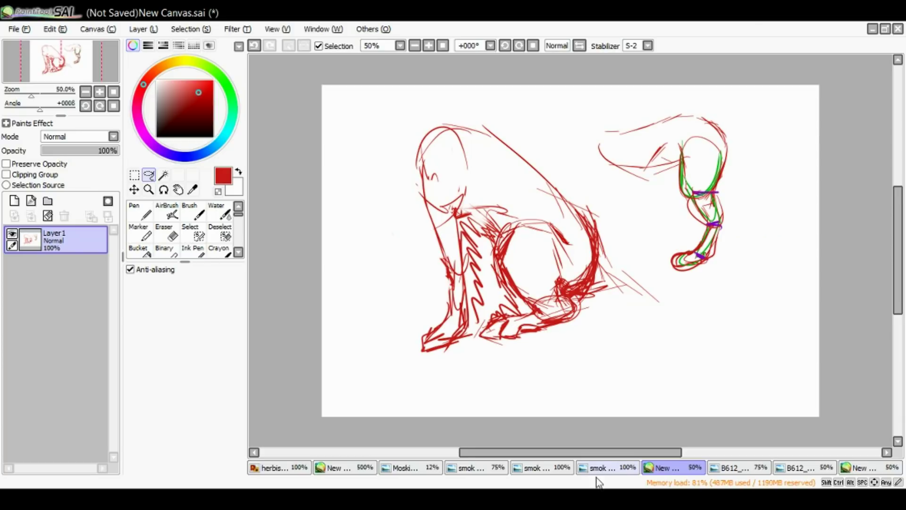
# - Check the fox photo again, and sketch a bushy red tail extending from the reference sketch's rump
pyautogui.click(729, 468)
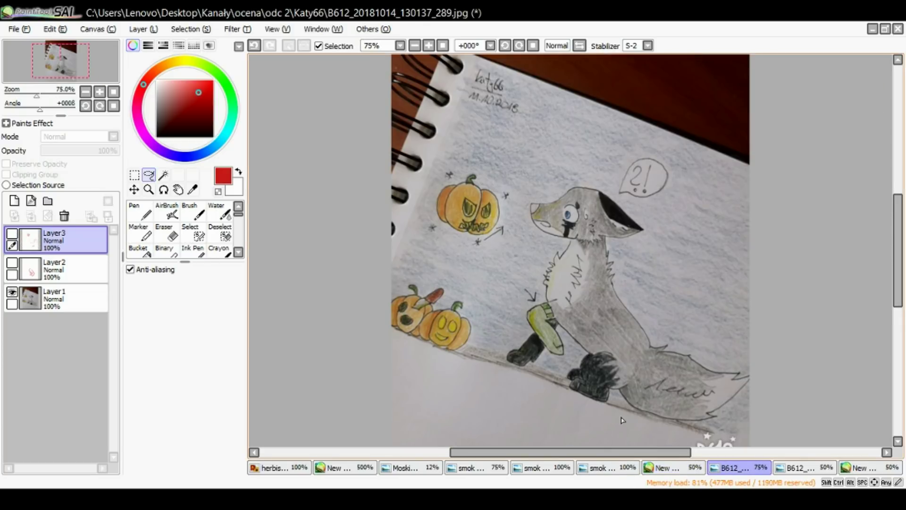
pyautogui.click(668, 467)
pyautogui.click(140, 212)
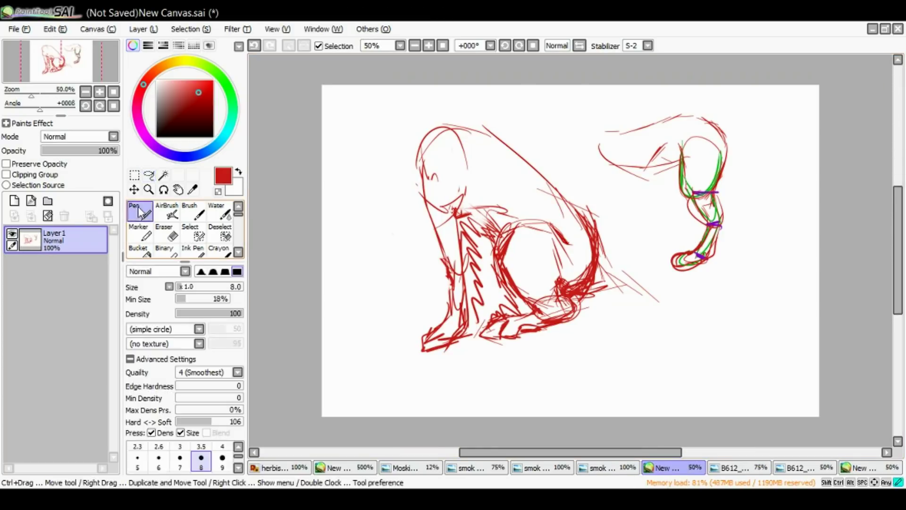
pyautogui.moveTo(707, 119)
pyautogui.mouseDown()
pyautogui.moveTo(747, 110)
pyautogui.moveTo(812, 137)
pyautogui.mouseUp()
pyautogui.moveTo(744, 172); pyautogui.dragTo(772, 222)
pyautogui.click(787, 133)
pyautogui.moveTo(785, 125); pyautogui.dragTo(819, 145)
pyautogui.moveTo(716, 114); pyautogui.dragTo(750, 99)
pyautogui.moveTo(750, 181)
pyautogui.mouseDown()
pyautogui.moveTo(812, 174)
pyautogui.moveTo(823, 148)
pyautogui.moveTo(781, 133)
pyautogui.moveTo(745, 100)
pyautogui.mouseUp()
# - Erase stray strokes around the reference tail, redraw the rump edge where it joins, and switch back to the fox photo document
pyautogui.click(166, 232)
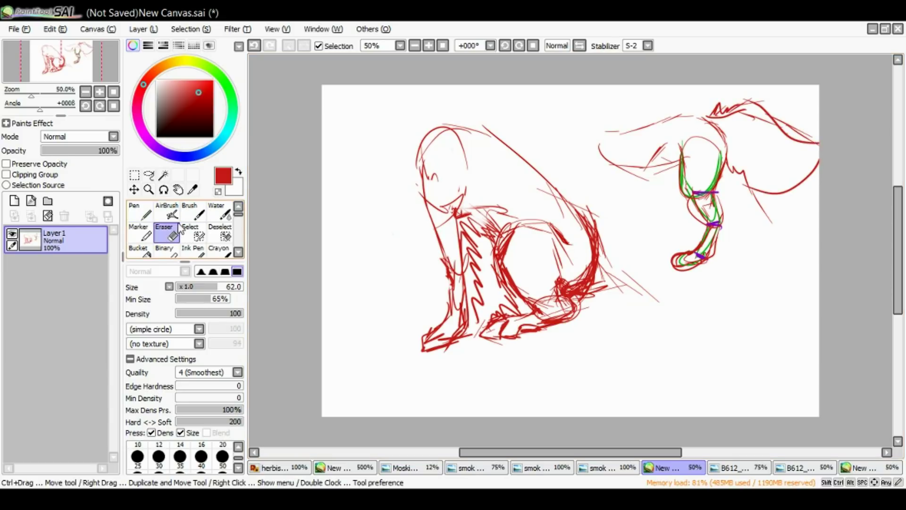
pyautogui.moveTo(769, 235); pyautogui.dragTo(747, 183)
pyautogui.moveTo(762, 120)
pyautogui.mouseDown()
pyautogui.moveTo(739, 120)
pyautogui.moveTo(745, 114)
pyautogui.moveTo(755, 124)
pyautogui.moveTo(679, 129)
pyautogui.moveTo(735, 105)
pyautogui.mouseUp()
pyautogui.press('n')
pyautogui.moveTo(721, 156); pyautogui.dragTo(728, 165)
pyautogui.moveTo(729, 164); pyautogui.dragTo(722, 133)
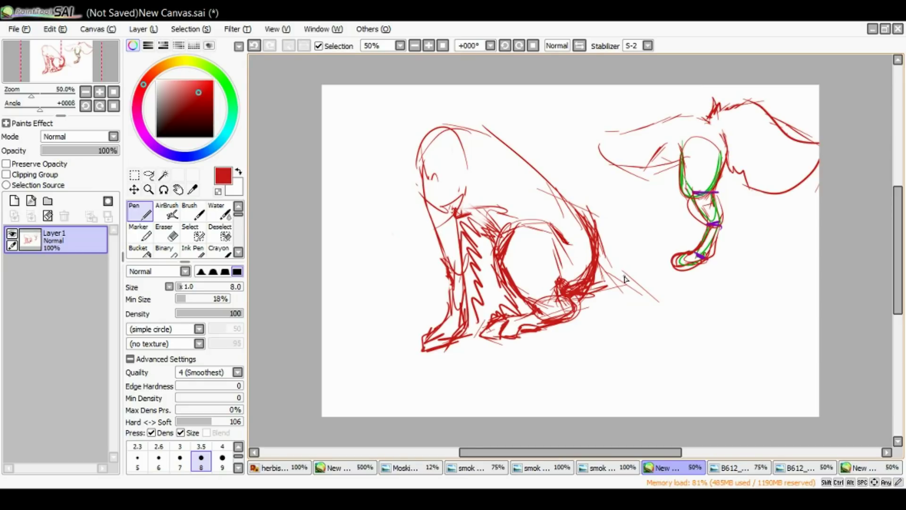
pyautogui.moveTo(728, 167); pyautogui.dragTo(728, 174)
pyautogui.click(728, 468)
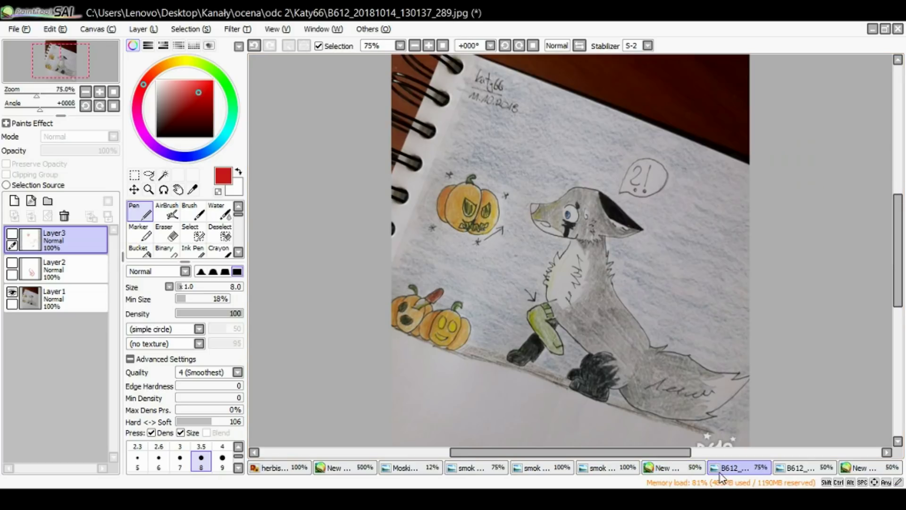
# - Return to the New Canvas document, erase the reference sketch's tail and redraw it as a bushy tail extending behind the rump
pyautogui.click(680, 467)
pyautogui.moveTo(729, 177)
pyautogui.mouseDown()
pyautogui.moveTo(753, 196)
pyautogui.moveTo(788, 204)
pyautogui.mouseUp()
pyautogui.press('e')
pyautogui.moveTo(741, 171)
pyautogui.mouseDown()
pyautogui.moveTo(729, 163)
pyautogui.moveTo(748, 179)
pyautogui.mouseUp()
pyautogui.moveTo(747, 111)
pyautogui.mouseDown()
pyautogui.moveTo(755, 101)
pyautogui.moveTo(789, 125)
pyautogui.mouseUp()
pyautogui.press('n')
pyautogui.moveTo(724, 109)
pyautogui.mouseDown()
pyautogui.moveTo(757, 135)
pyautogui.moveTo(756, 125)
pyautogui.moveTo(811, 154)
pyautogui.mouseUp()
pyautogui.moveTo(754, 122); pyautogui.dragTo(801, 150)
pyautogui.moveTo(727, 110)
pyautogui.mouseDown()
pyautogui.moveTo(769, 136)
pyautogui.moveTo(719, 178)
pyautogui.mouseUp()
pyautogui.moveTo(727, 140); pyautogui.dragTo(724, 171)
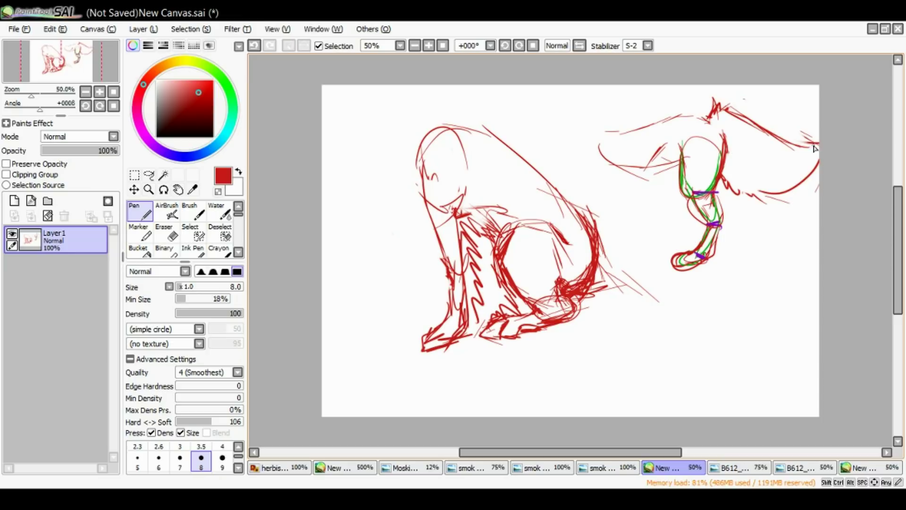
pyautogui.moveTo(724, 125); pyautogui.dragTo(735, 144)
pyautogui.moveTo(817, 166); pyautogui.dragTo(781, 205)
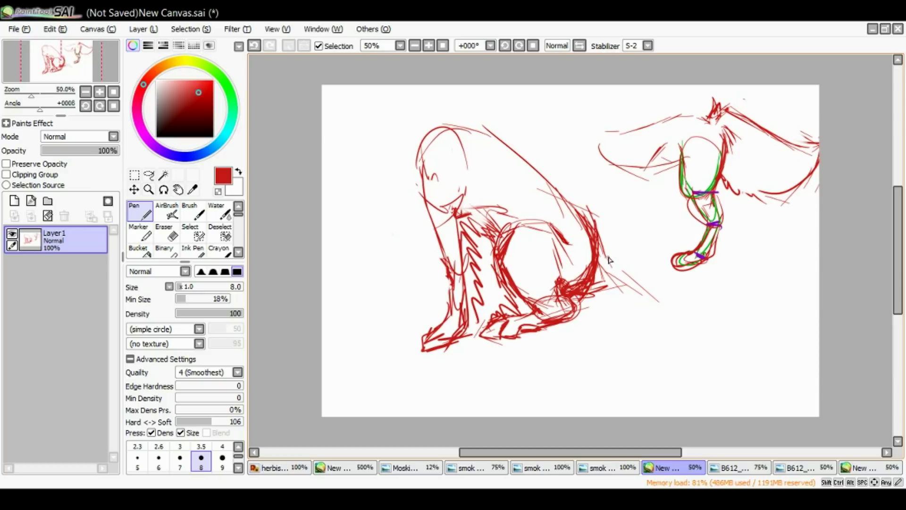
# - Erase the bushy tail, reconnect the rump edge on the reference sketch and draw a slimmer tail hanging diagonally down
pyautogui.click(165, 233)
pyautogui.moveTo(715, 101)
pyautogui.mouseDown()
pyautogui.moveTo(729, 137)
pyautogui.moveTo(736, 114)
pyautogui.mouseUp()
pyautogui.moveTo(796, 178)
pyautogui.mouseDown()
pyautogui.moveTo(817, 152)
pyautogui.moveTo(852, 192)
pyautogui.moveTo(823, 228)
pyautogui.moveTo(800, 236)
pyautogui.moveTo(733, 183)
pyautogui.mouseUp()
pyautogui.click(145, 209)
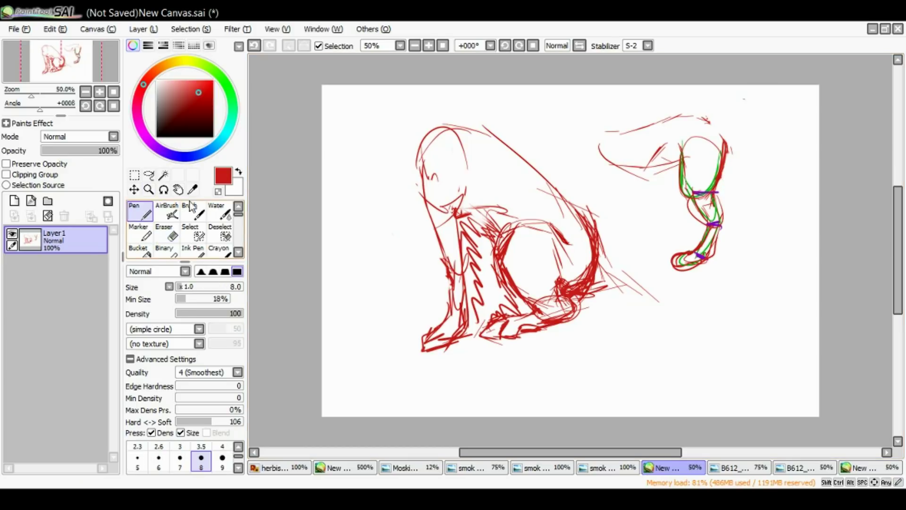
pyautogui.moveTo(709, 122)
pyautogui.mouseDown()
pyautogui.moveTo(735, 139)
pyautogui.moveTo(676, 117)
pyautogui.mouseUp()
pyautogui.moveTo(728, 147)
pyautogui.mouseDown()
pyautogui.moveTo(755, 157)
pyautogui.moveTo(738, 140)
pyautogui.moveTo(800, 194)
pyautogui.moveTo(770, 194)
pyautogui.moveTo(728, 146)
pyautogui.moveTo(747, 186)
pyautogui.moveTo(795, 202)
pyautogui.moveTo(783, 195)
pyautogui.moveTo(793, 190)
pyautogui.moveTo(739, 141)
pyautogui.moveTo(741, 131)
pyautogui.moveTo(721, 131)
pyautogui.mouseUp()
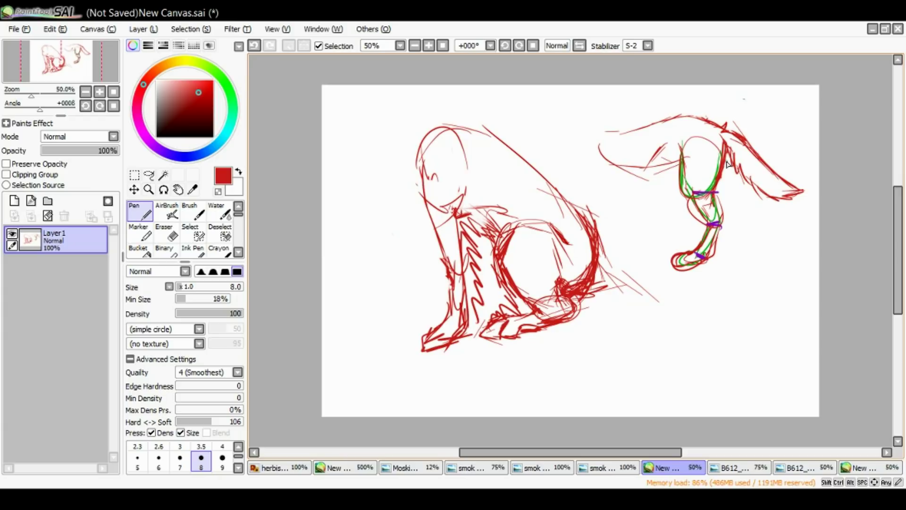
# - Sketch the second hind leg behind the reference leg and reinforce the underside of the hanging tail
pyautogui.moveTo(726, 179)
pyautogui.mouseDown()
pyautogui.moveTo(750, 214)
pyautogui.moveTo(720, 206)
pyautogui.moveTo(735, 222)
pyautogui.moveTo(728, 245)
pyautogui.moveTo(751, 215)
pyautogui.moveTo(717, 254)
pyautogui.moveTo(729, 238)
pyautogui.mouseUp()
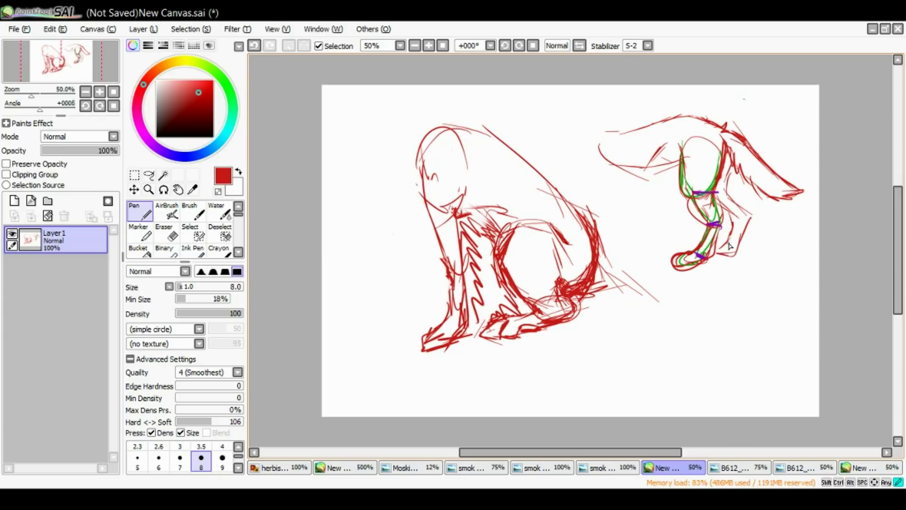
pyautogui.moveTo(726, 173); pyautogui.dragTo(733, 220)
pyautogui.moveTo(725, 146); pyautogui.dragTo(741, 178)
pyautogui.moveTo(738, 172)
pyautogui.mouseDown()
pyautogui.moveTo(753, 159)
pyautogui.moveTo(799, 198)
pyautogui.moveTo(766, 201)
pyautogui.moveTo(736, 171)
pyautogui.mouseUp()
pyautogui.moveTo(790, 210); pyautogui.dragTo(768, 211)
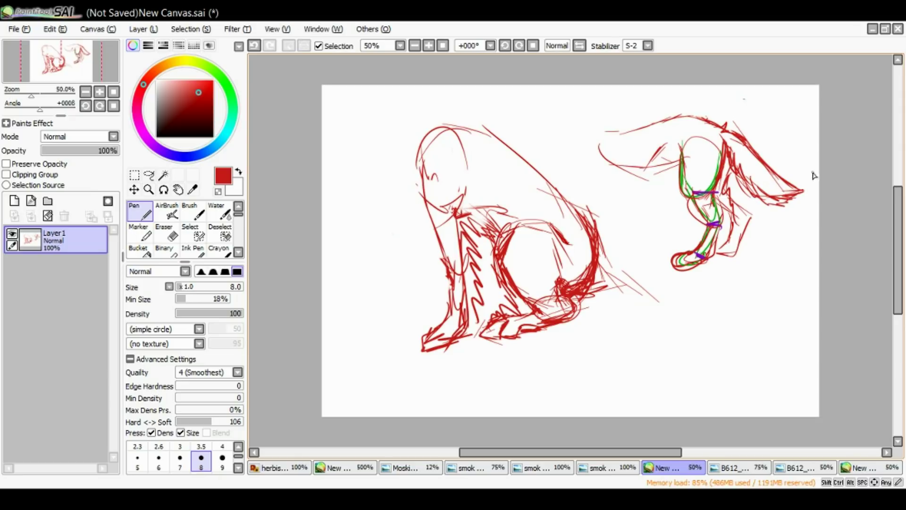
# - Add fuller outlines around the hanging tail, including a higher upper contour with a pointed tuft
pyautogui.moveTo(729, 146); pyautogui.dragTo(738, 159)
pyautogui.moveTo(754, 226)
pyautogui.mouseDown()
pyautogui.moveTo(782, 248)
pyautogui.moveTo(814, 246)
pyautogui.moveTo(820, 234)
pyautogui.moveTo(820, 204)
pyautogui.moveTo(752, 151)
pyautogui.moveTo(818, 193)
pyautogui.mouseUp()
pyautogui.moveTo(725, 123)
pyautogui.mouseDown()
pyautogui.moveTo(766, 110)
pyautogui.moveTo(799, 126)
pyautogui.moveTo(819, 141)
pyautogui.mouseUp()
pyautogui.moveTo(734, 166)
pyautogui.mouseDown()
pyautogui.moveTo(740, 202)
pyautogui.moveTo(772, 191)
pyautogui.moveTo(797, 213)
pyautogui.mouseUp()
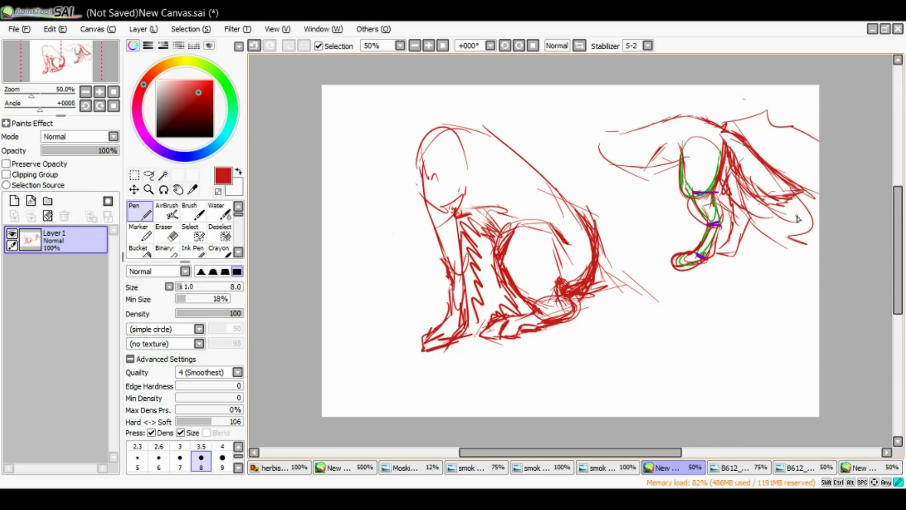
# - Switch to the seated fox photo document and add a new layer above the existing ones
pyautogui.click(729, 468)
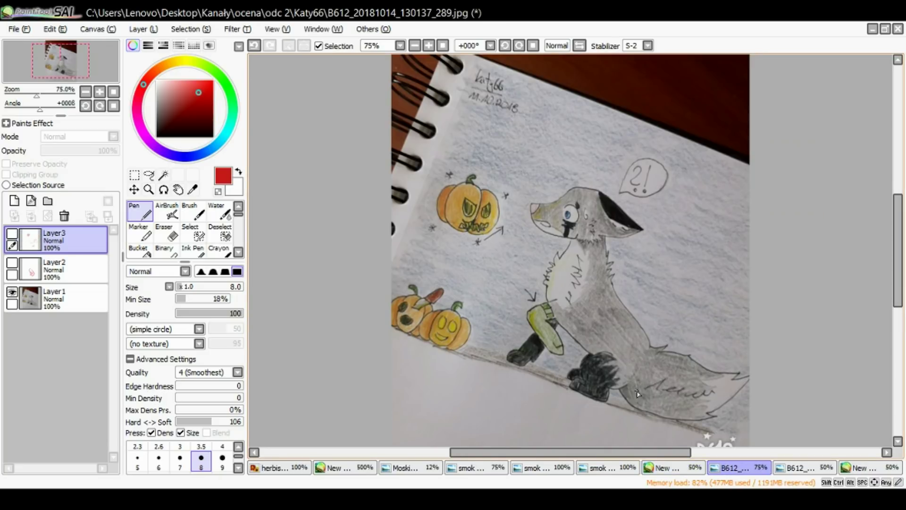
pyautogui.click(14, 201)
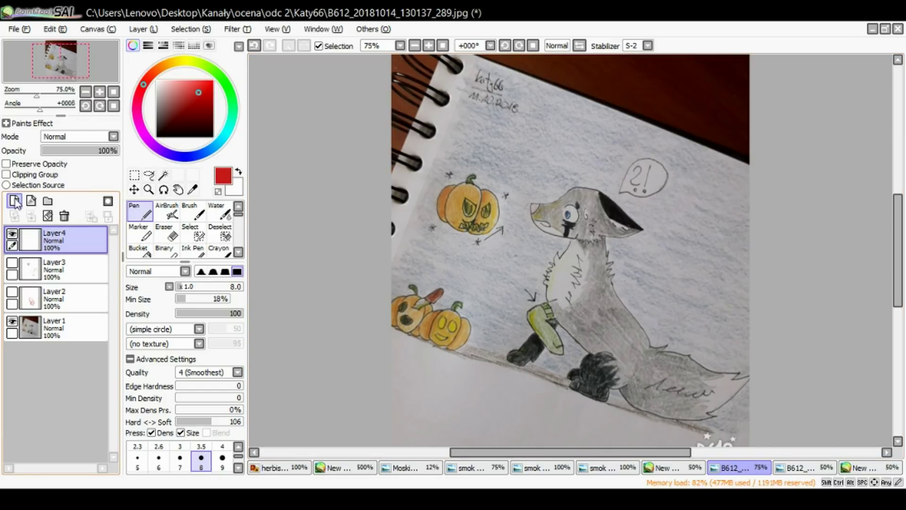
pyautogui.moveTo(647, 343)
pyautogui.mouseDown()
pyautogui.moveTo(619, 388)
pyautogui.moveTo(687, 425)
pyautogui.moveTo(735, 393)
pyautogui.moveTo(664, 362)
pyautogui.moveTo(640, 313)
pyautogui.mouseUp()
pyautogui.moveTo(651, 350); pyautogui.dragTo(645, 326)
pyautogui.moveTo(609, 389); pyautogui.dragTo(642, 366)
pyautogui.click(48, 216)
pyautogui.moveTo(650, 348)
pyautogui.mouseDown()
pyautogui.moveTo(650, 366)
pyautogui.moveTo(712, 417)
pyautogui.mouseUp()
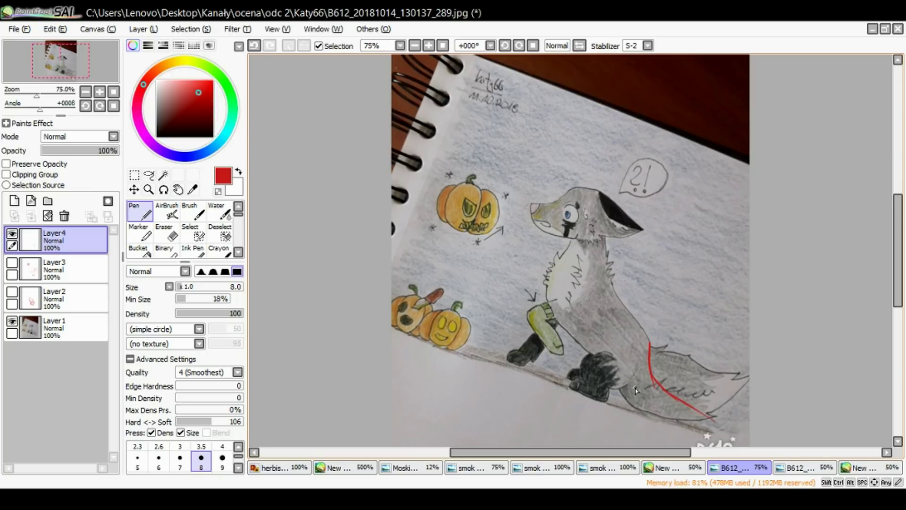
pyautogui.click(256, 45)
pyautogui.click(254, 43)
pyautogui.click(254, 43)
pyautogui.click(255, 43)
pyautogui.click(271, 46)
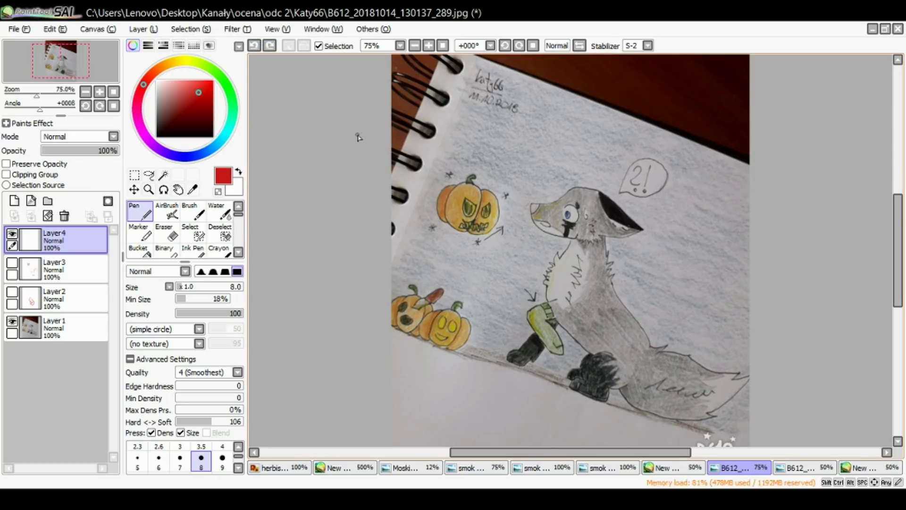
# - Sketch a corrected slimmer tail in red over the seated fox, sloping from the rump down to the ground
pyautogui.click(650, 348)
pyautogui.moveTo(656, 362)
pyautogui.mouseDown()
pyautogui.moveTo(646, 336)
pyautogui.moveTo(665, 380)
pyautogui.moveTo(728, 434)
pyautogui.moveTo(655, 405)
pyautogui.moveTo(639, 378)
pyautogui.moveTo(651, 407)
pyautogui.moveTo(699, 435)
pyautogui.mouseUp()
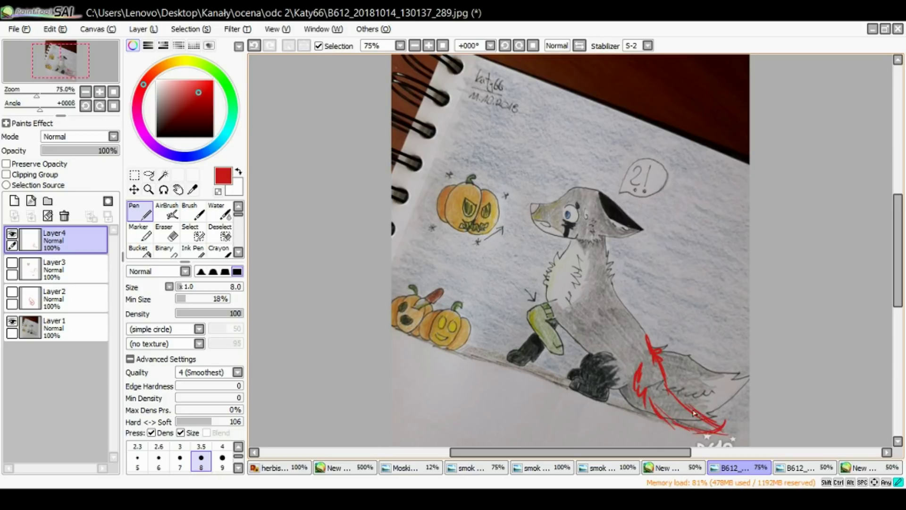
pyautogui.moveTo(649, 347)
pyautogui.mouseDown()
pyautogui.moveTo(626, 378)
pyautogui.moveTo(642, 386)
pyautogui.moveTo(655, 427)
pyautogui.moveTo(692, 446)
pyautogui.moveTo(736, 427)
pyautogui.mouseUp()
pyautogui.moveTo(693, 387); pyautogui.dragTo(717, 416)
pyautogui.moveTo(657, 364)
pyautogui.mouseDown()
pyautogui.moveTo(684, 389)
pyautogui.moveTo(613, 385)
pyautogui.moveTo(626, 411)
pyautogui.moveTo(658, 345)
pyautogui.mouseUp()
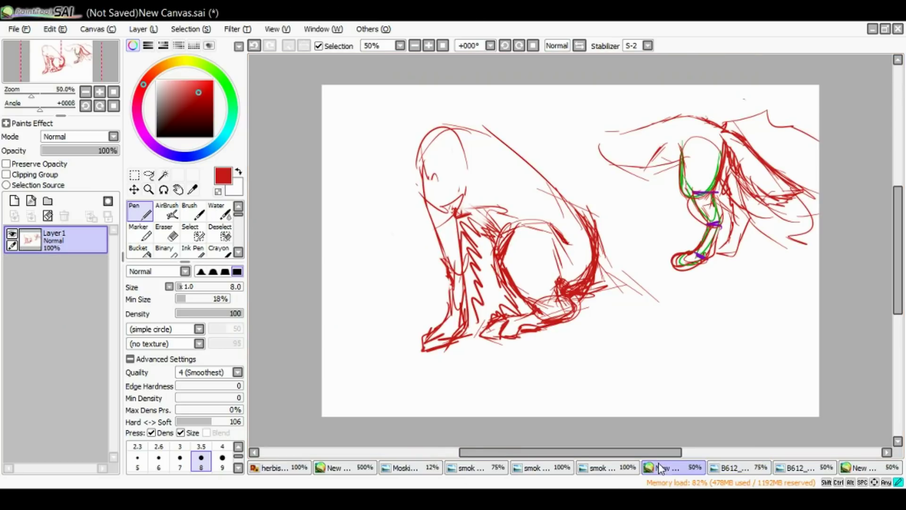
# - Return to the New Canvas document and erase the hanging tail while keeping the higher upper contour
pyautogui.click(653, 468)
pyautogui.click(165, 234)
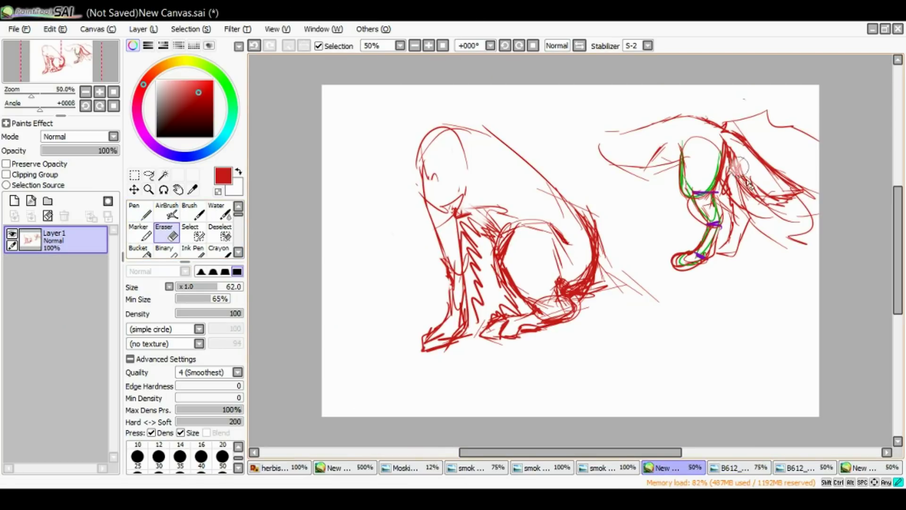
pyautogui.moveTo(782, 210)
pyautogui.mouseDown()
pyautogui.moveTo(739, 132)
pyautogui.moveTo(797, 172)
pyautogui.moveTo(788, 227)
pyautogui.mouseUp()
pyautogui.click(139, 211)
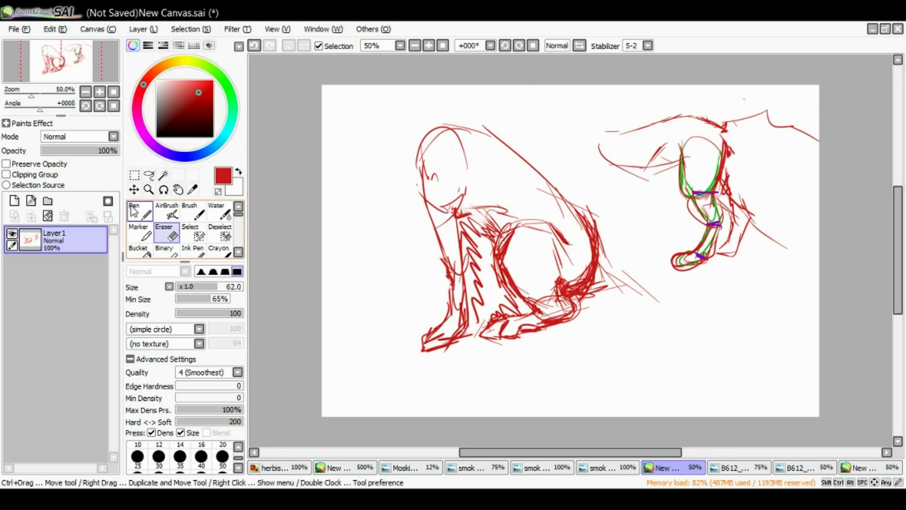
# - Draw the raised tail's curved underside, add fur tufts above and below, and erase the stray line beside the second leg
pyautogui.moveTo(747, 200)
pyautogui.mouseDown()
pyautogui.moveTo(828, 171)
pyautogui.moveTo(733, 186)
pyautogui.moveTo(795, 197)
pyautogui.mouseUp()
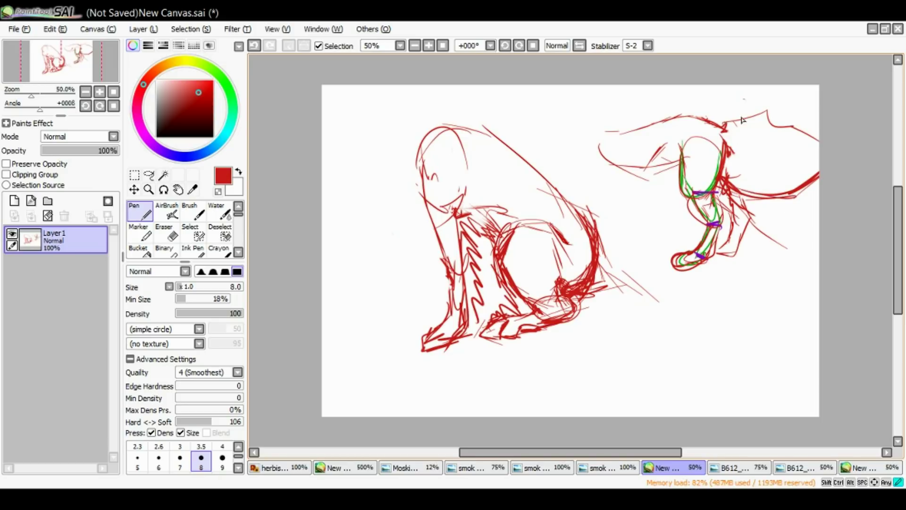
pyautogui.moveTo(733, 124); pyautogui.dragTo(751, 105)
pyautogui.moveTo(751, 106); pyautogui.dragTo(764, 112)
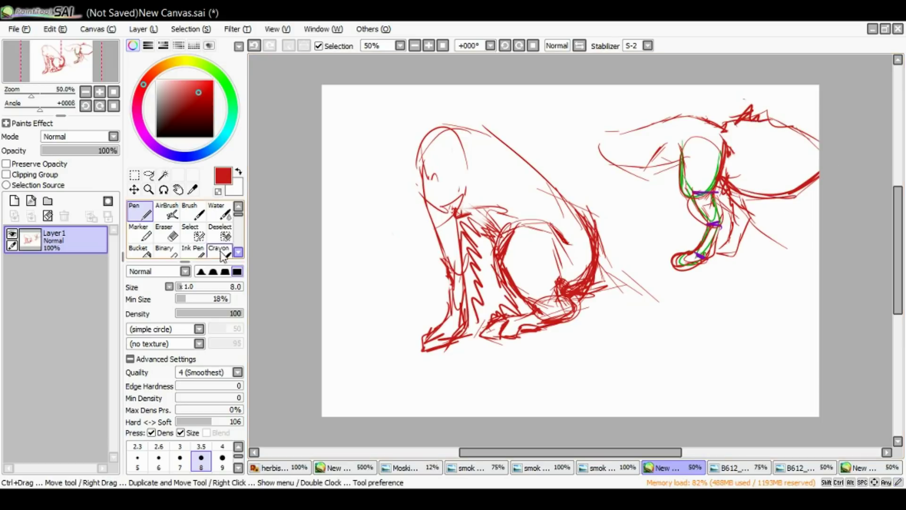
pyautogui.click(168, 234)
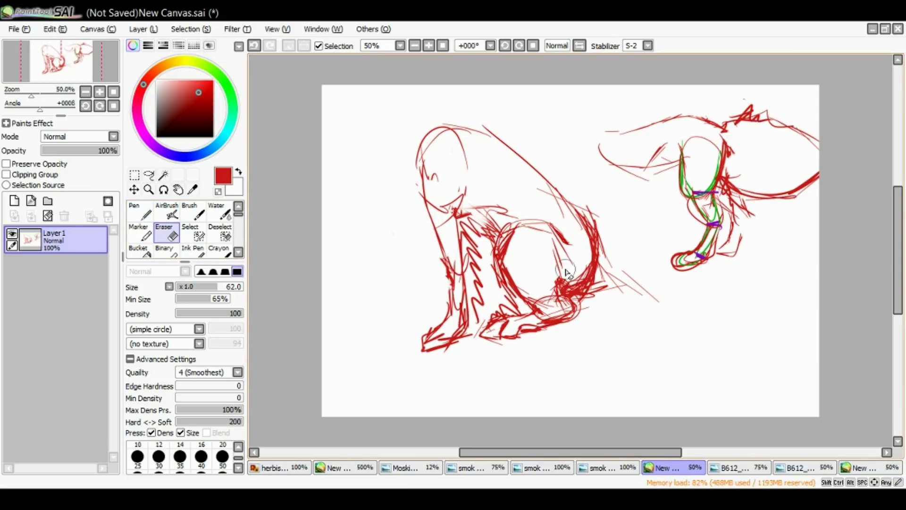
pyautogui.click(140, 211)
pyautogui.moveTo(733, 184)
pyautogui.mouseDown()
pyautogui.moveTo(730, 203)
pyautogui.moveTo(749, 183)
pyautogui.moveTo(767, 204)
pyautogui.moveTo(788, 205)
pyautogui.mouseUp()
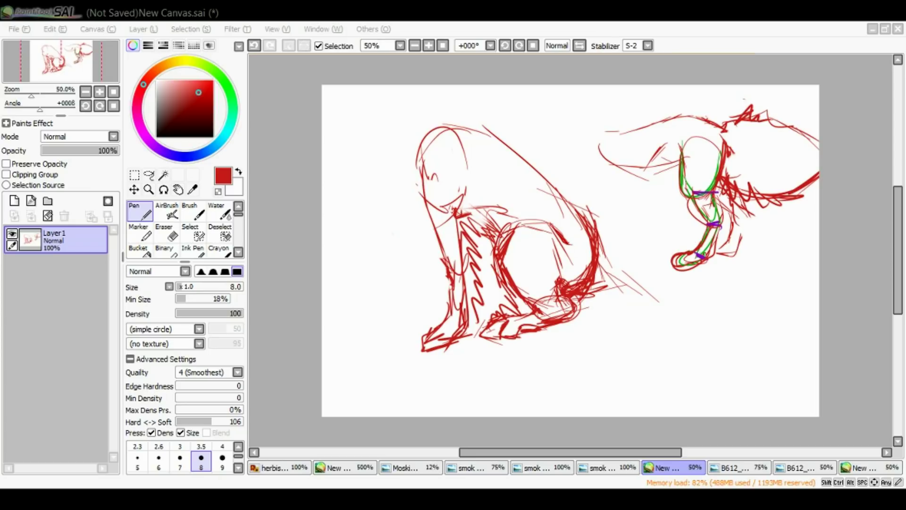
# - Switch to the drawing of the fox wearing a scarf and add a new layer above it
pyautogui.moveTo(482, 452)
pyautogui.mouseDown()
pyautogui.moveTo(669, 449)
pyautogui.moveTo(508, 452)
pyautogui.mouseUp()
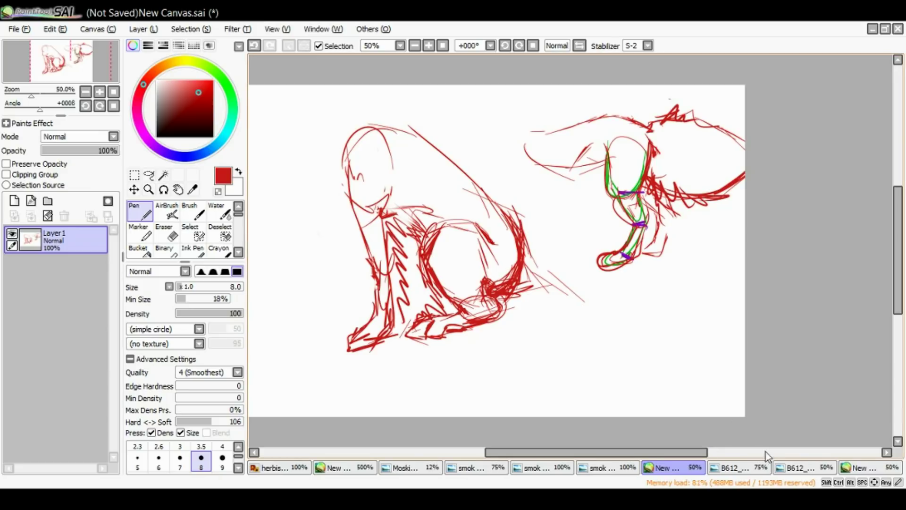
pyautogui.click(818, 469)
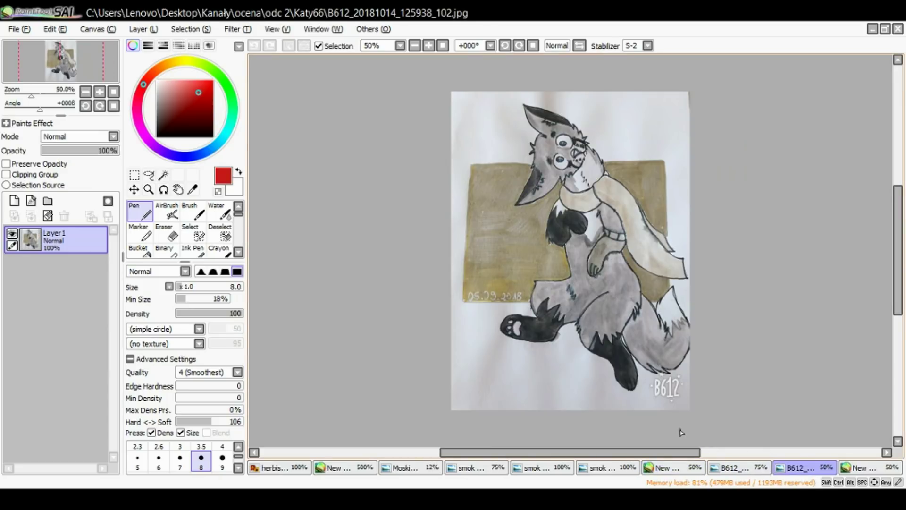
pyautogui.click(99, 91)
pyautogui.click(100, 91)
pyautogui.click(85, 92)
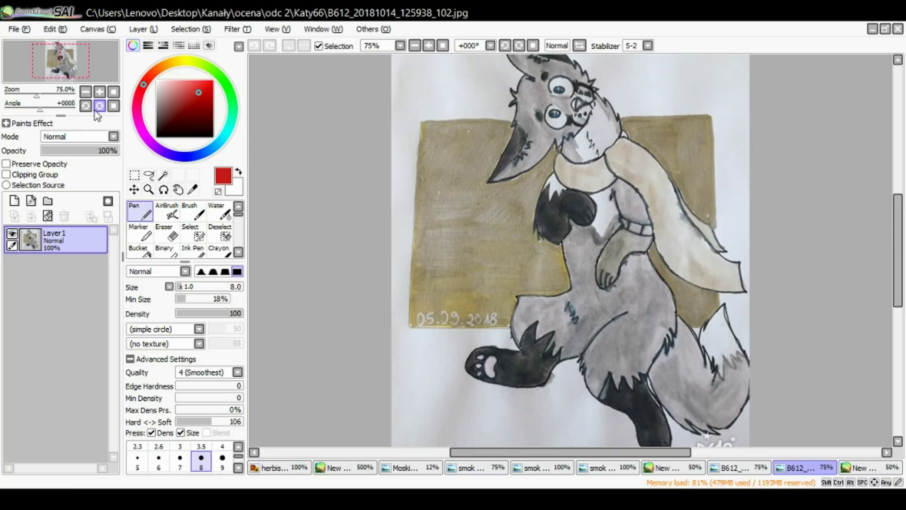
pyautogui.click(14, 201)
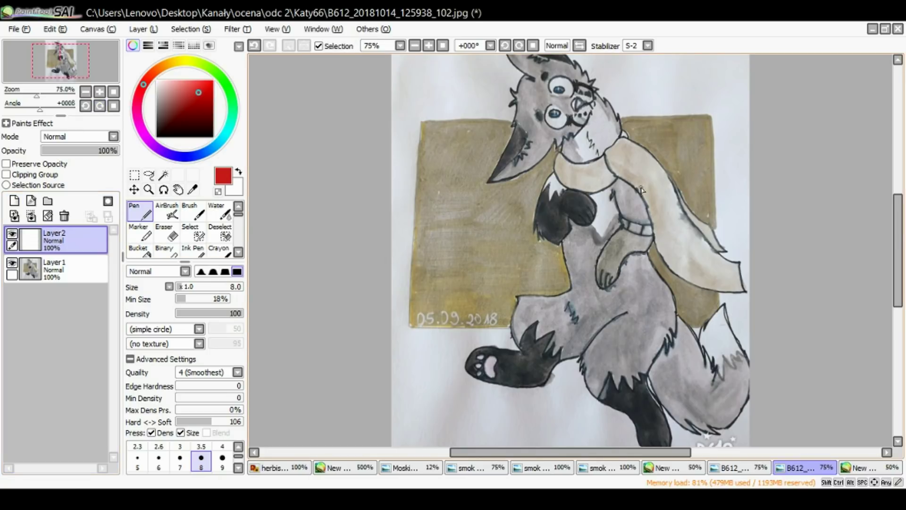
# - Sketch red waist and hip construction lines along both sides of the scarfed fox's torso
pyautogui.moveTo(559, 241)
pyautogui.mouseDown()
pyautogui.moveTo(572, 277)
pyautogui.moveTo(595, 255)
pyautogui.mouseUp()
pyautogui.moveTo(630, 253); pyautogui.dragTo(644, 265)
pyautogui.moveTo(630, 257); pyautogui.dragTo(656, 280)
pyautogui.moveTo(656, 279); pyautogui.dragTo(648, 250)
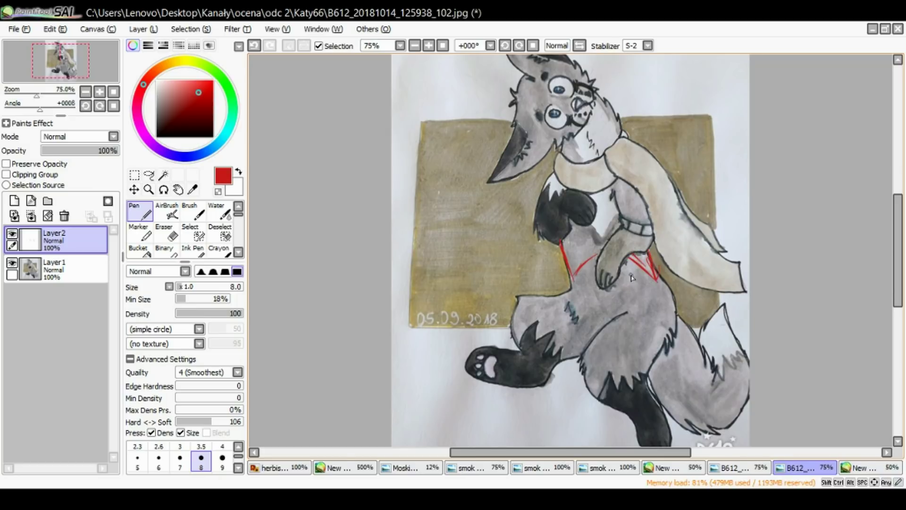
pyautogui.moveTo(580, 281); pyautogui.dragTo(596, 336)
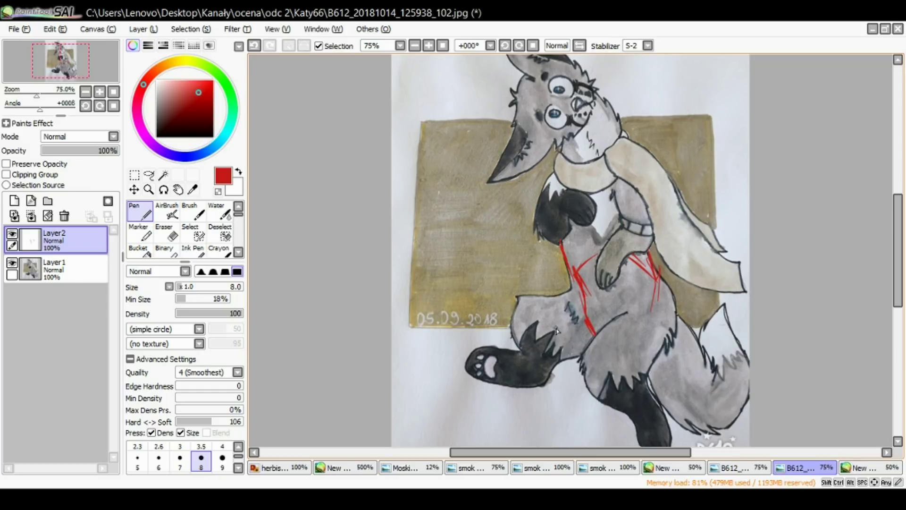
pyautogui.moveTo(581, 279); pyautogui.dragTo(572, 233)
# - Draw a red centre line from the fox's chin through the torso, and mark both sides of the neck
pyautogui.moveTo(585, 107)
pyautogui.mouseDown()
pyautogui.moveTo(585, 194)
pyautogui.moveTo(615, 306)
pyautogui.mouseUp()
pyautogui.moveTo(563, 138); pyautogui.dragTo(565, 163)
pyautogui.moveTo(612, 100); pyautogui.dragTo(623, 146)
pyautogui.moveTo(598, 85); pyautogui.dragTo(618, 142)
# - Lasso the scarfed fox's head together with both ears
pyautogui.moveTo(903, 250); pyautogui.dragTo(904, 233)
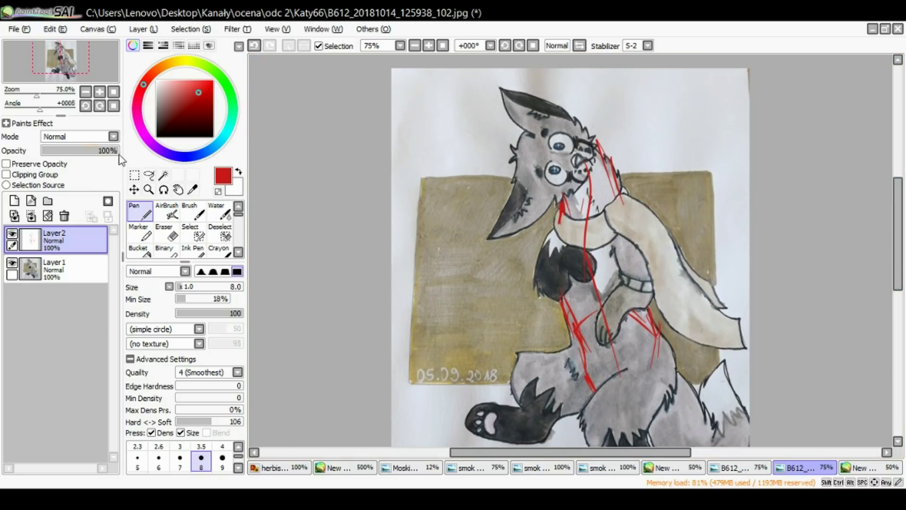
pyautogui.click(149, 175)
pyautogui.moveTo(489, 87)
pyautogui.mouseDown()
pyautogui.moveTo(497, 179)
pyautogui.moveTo(477, 219)
pyautogui.moveTo(502, 252)
pyautogui.moveTo(565, 208)
pyautogui.mouseUp()
pyautogui.moveTo(606, 164)
pyautogui.mouseDown()
pyautogui.moveTo(601, 113)
pyautogui.moveTo(521, 76)
pyautogui.moveTo(487, 89)
pyautogui.mouseUp()
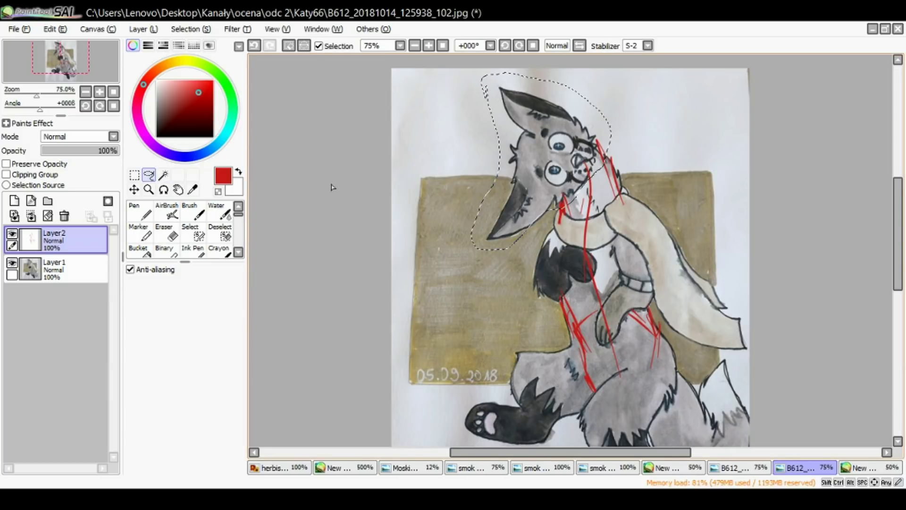
pyautogui.click(134, 175)
pyautogui.click(130, 345)
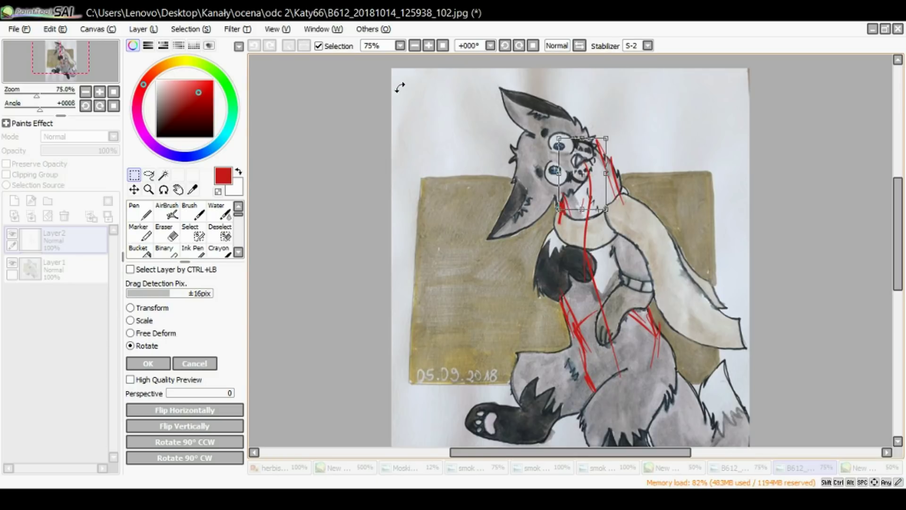
pyautogui.click(184, 363)
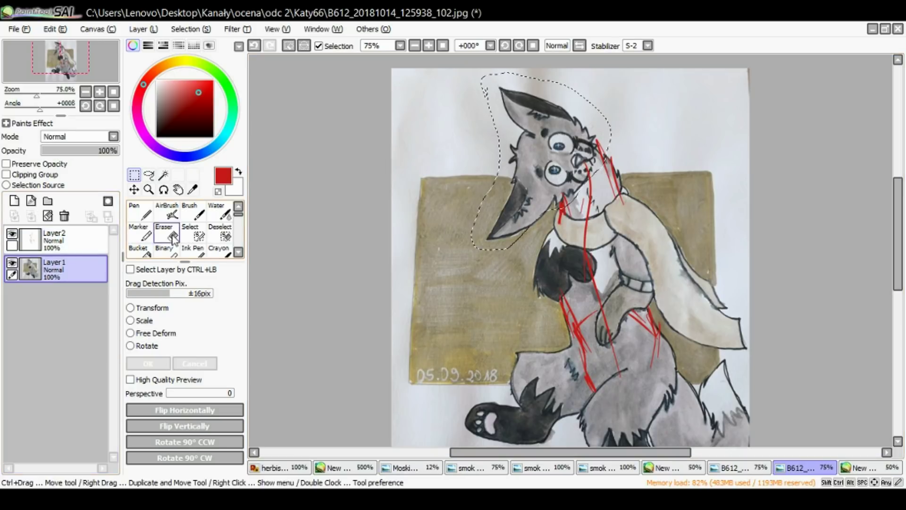
# - Rotate the selected fox head clockwise on Layer1 into a more upright position, apply the transformation and clear the selection
pyautogui.click(131, 345)
pyautogui.moveTo(449, 126)
pyautogui.mouseDown()
pyautogui.moveTo(447, 111)
pyautogui.moveTo(507, 106)
pyautogui.mouseUp()
pyautogui.moveTo(529, 153); pyautogui.dragTo(539, 138)
pyautogui.moveTo(493, 97); pyautogui.dragTo(483, 96)
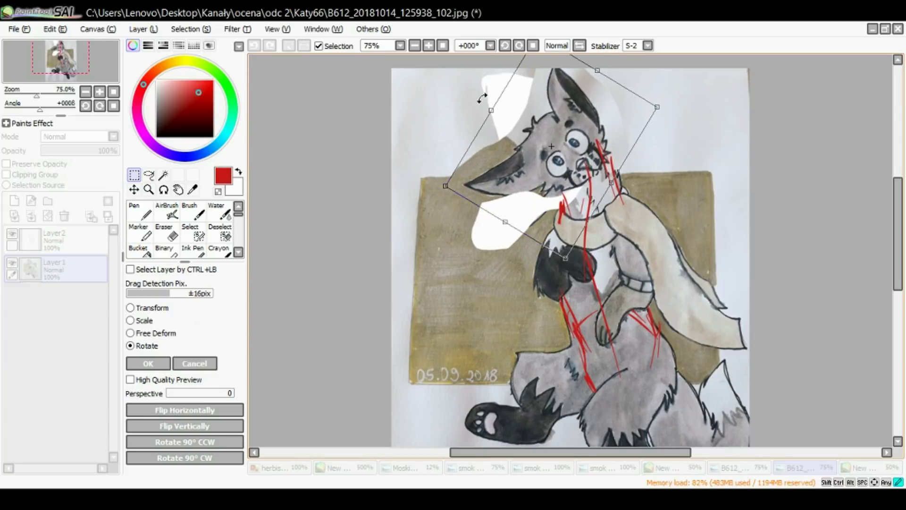
pyautogui.click(148, 363)
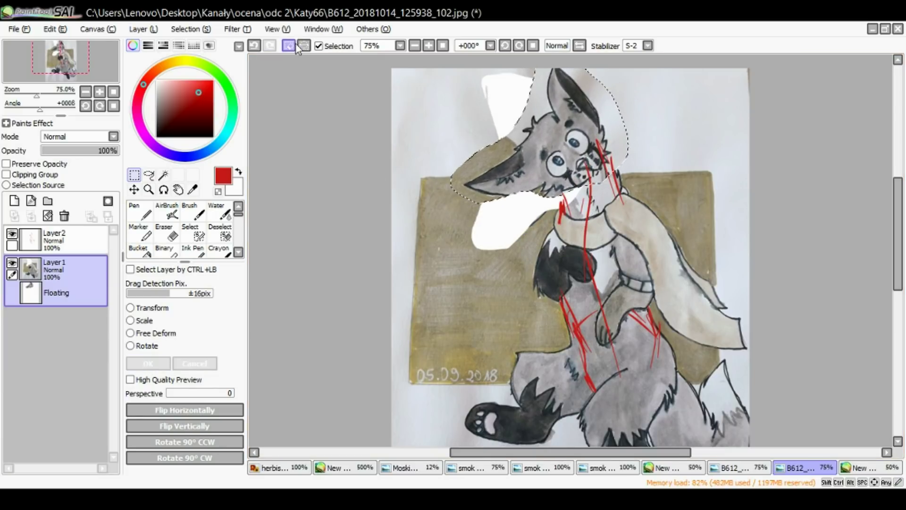
# - Sketch the fox's neck, collar and shoulder in red, and outline the dark raised arm and paw
pyautogui.click(140, 212)
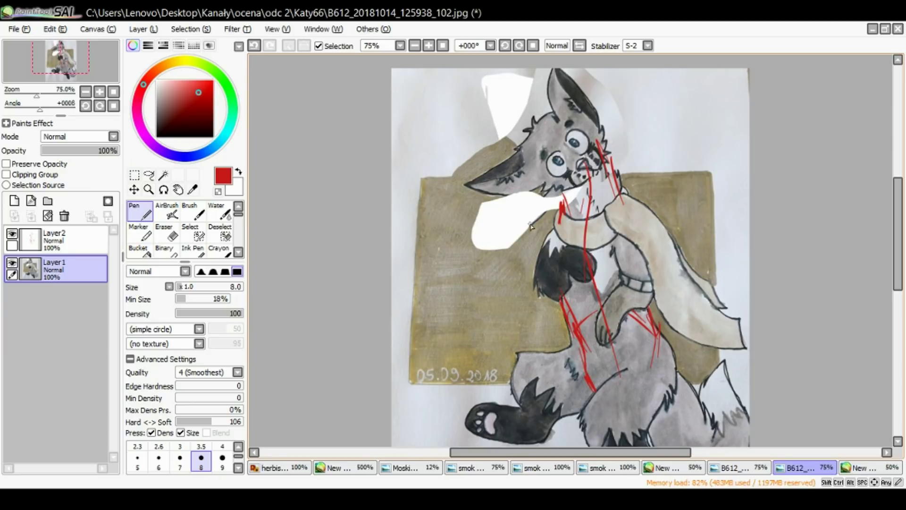
pyautogui.moveTo(559, 199)
pyautogui.mouseDown()
pyautogui.moveTo(557, 218)
pyautogui.moveTo(592, 243)
pyautogui.mouseUp()
pyautogui.moveTo(629, 211)
pyautogui.mouseDown()
pyautogui.moveTo(592, 239)
pyautogui.moveTo(554, 228)
pyautogui.moveTo(545, 235)
pyautogui.moveTo(532, 288)
pyautogui.mouseUp()
pyautogui.moveTo(543, 251)
pyautogui.mouseDown()
pyautogui.moveTo(538, 284)
pyautogui.moveTo(555, 304)
pyautogui.moveTo(571, 290)
pyautogui.mouseUp()
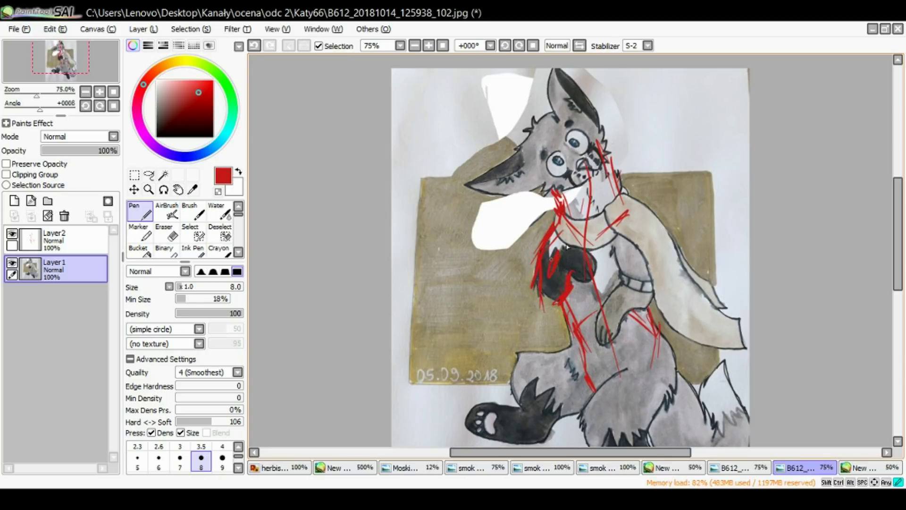
pyautogui.moveTo(591, 249)
pyautogui.mouseDown()
pyautogui.moveTo(611, 270)
pyautogui.moveTo(599, 286)
pyautogui.moveTo(570, 278)
pyautogui.moveTo(584, 265)
pyautogui.mouseUp()
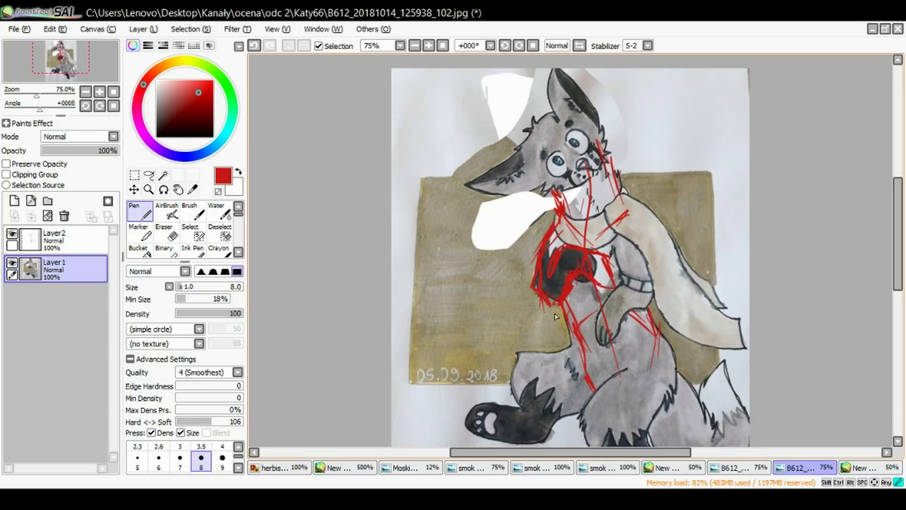
pyautogui.moveTo(532, 286); pyautogui.dragTo(539, 247)
# - Sketch the scarfed fox's shoulder and lowered arm in red, and start the front contour of the near thigh
pyautogui.moveTo(620, 250)
pyautogui.mouseDown()
pyautogui.moveTo(629, 292)
pyautogui.moveTo(648, 297)
pyautogui.moveTo(649, 309)
pyautogui.moveTo(624, 271)
pyautogui.moveTo(625, 289)
pyautogui.moveTo(601, 312)
pyautogui.moveTo(594, 355)
pyautogui.moveTo(604, 363)
pyautogui.moveTo(617, 323)
pyautogui.moveTo(663, 270)
pyautogui.mouseUp()
pyautogui.moveTo(653, 224); pyautogui.dragTo(661, 278)
pyautogui.moveTo(895, 221); pyautogui.dragTo(895, 268)
pyautogui.moveTo(625, 191)
pyautogui.mouseDown()
pyautogui.moveTo(579, 264)
pyautogui.moveTo(608, 309)
pyautogui.mouseUp()
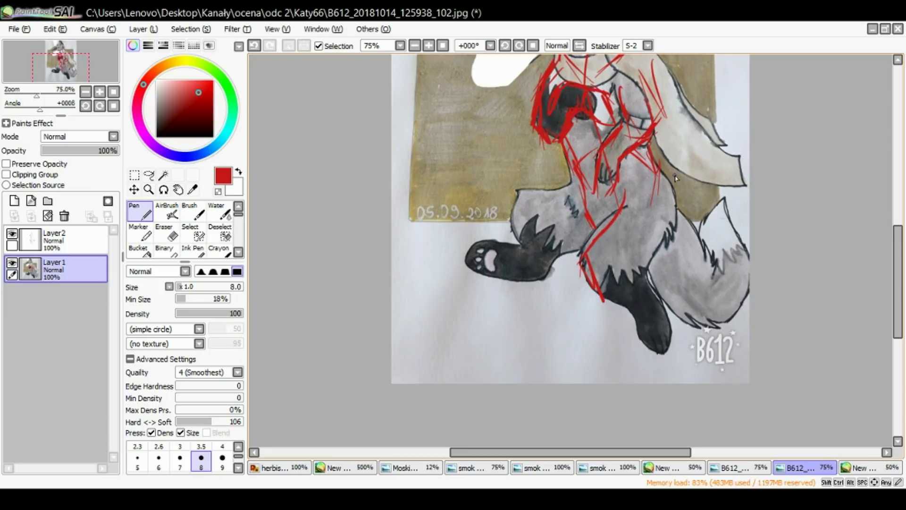
# - Outline the fox's hip and both legs in red, including the knees, lower legs and feet
pyautogui.moveTo(659, 172)
pyautogui.mouseDown()
pyautogui.moveTo(669, 235)
pyautogui.moveTo(585, 259)
pyautogui.mouseUp()
pyautogui.moveTo(654, 259)
pyautogui.mouseDown()
pyautogui.moveTo(635, 272)
pyautogui.moveTo(596, 269)
pyautogui.moveTo(653, 294)
pyautogui.moveTo(641, 320)
pyautogui.moveTo(649, 366)
pyautogui.moveTo(669, 311)
pyautogui.moveTo(669, 347)
pyautogui.moveTo(654, 372)
pyautogui.mouseUp()
pyautogui.moveTo(643, 326)
pyautogui.mouseDown()
pyautogui.moveTo(665, 375)
pyautogui.moveTo(670, 350)
pyautogui.mouseUp()
pyautogui.moveTo(569, 188)
pyautogui.mouseDown()
pyautogui.moveTo(522, 236)
pyautogui.moveTo(533, 253)
pyautogui.mouseUp()
pyautogui.moveTo(534, 197)
pyautogui.mouseDown()
pyautogui.moveTo(557, 254)
pyautogui.moveTo(553, 270)
pyautogui.mouseUp()
pyautogui.moveTo(524, 236)
pyautogui.mouseDown()
pyautogui.moveTo(505, 249)
pyautogui.moveTo(474, 238)
pyautogui.moveTo(459, 257)
pyautogui.moveTo(457, 248)
pyautogui.moveTo(478, 250)
pyautogui.moveTo(453, 248)
pyautogui.moveTo(474, 274)
pyautogui.moveTo(514, 284)
pyautogui.moveTo(548, 280)
pyautogui.mouseUp()
pyautogui.moveTo(500, 253); pyautogui.dragTo(509, 271)
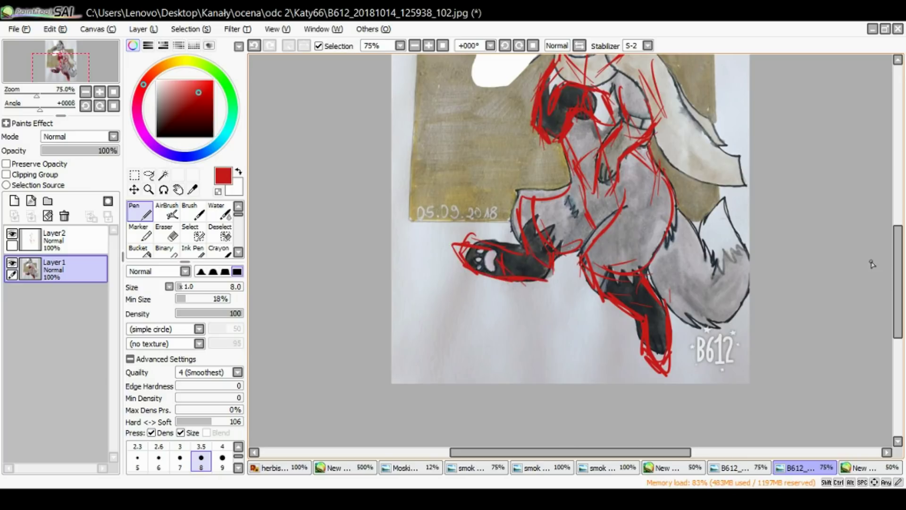
# - Sketch the rounded outline of the fox's head in red and add a few red strokes below the neck
pyautogui.scroll(3, 899, 269)
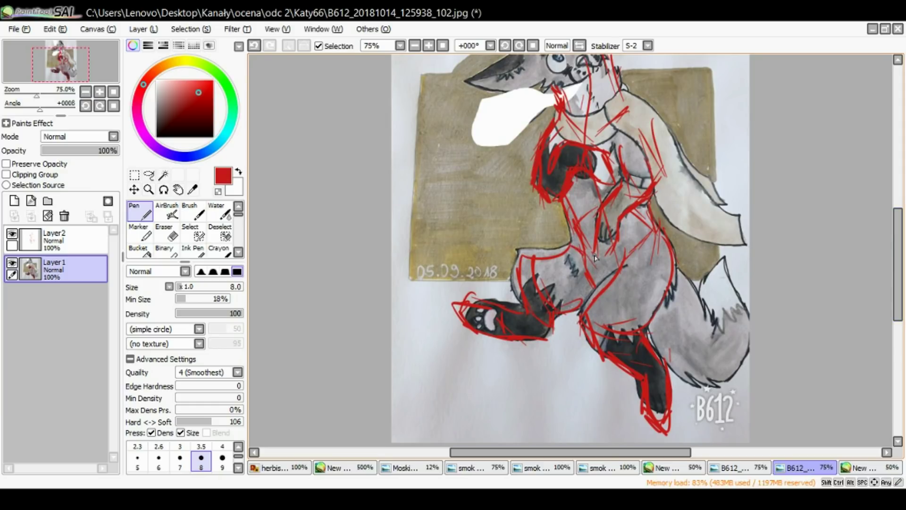
pyautogui.scroll(3, 895, 228)
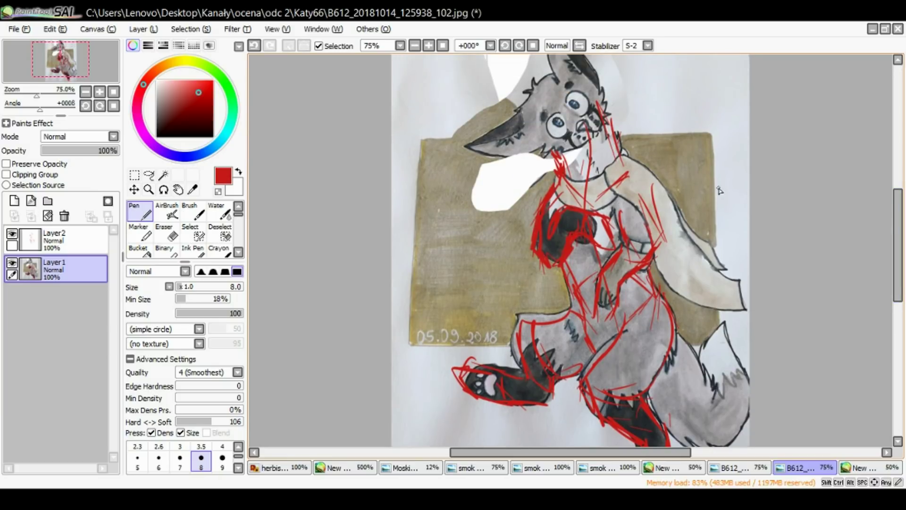
pyautogui.scroll(1, 898, 217)
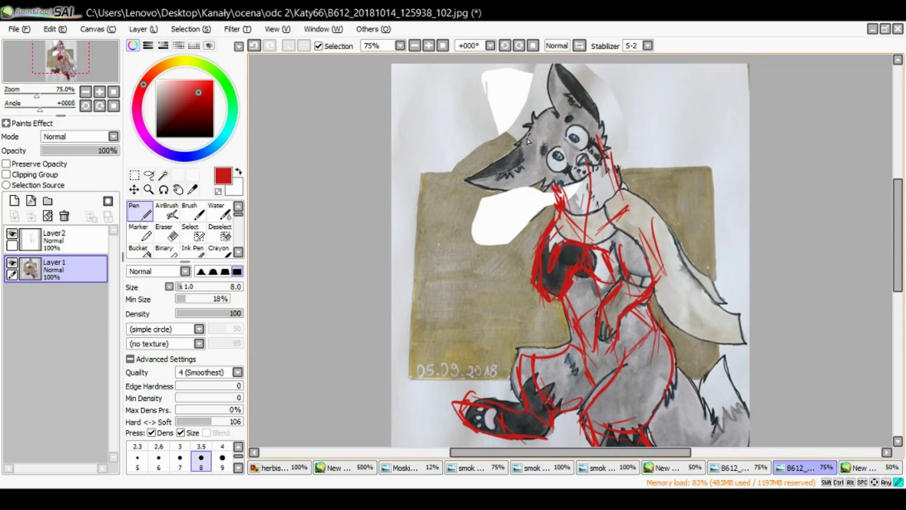
pyautogui.moveTo(528, 139); pyautogui.dragTo(551, 186)
pyautogui.moveTo(595, 131); pyautogui.dragTo(563, 110)
pyautogui.moveTo(560, 191); pyautogui.dragTo(557, 219)
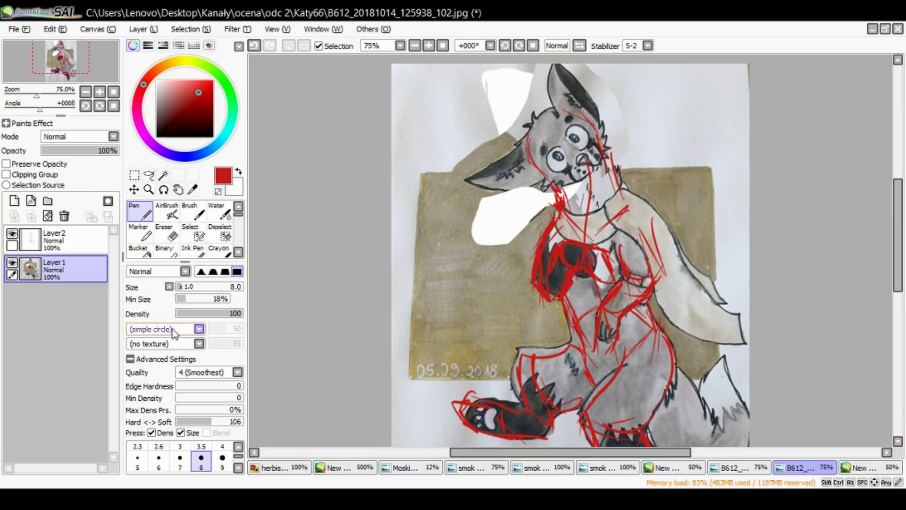
# - Add a new layer above Layer1 and outline the fox's head, facial guide lines and neck in dark blue
pyautogui.click(14, 201)
pyautogui.click(200, 153)
pyautogui.moveTo(200, 92); pyautogui.dragTo(191, 68)
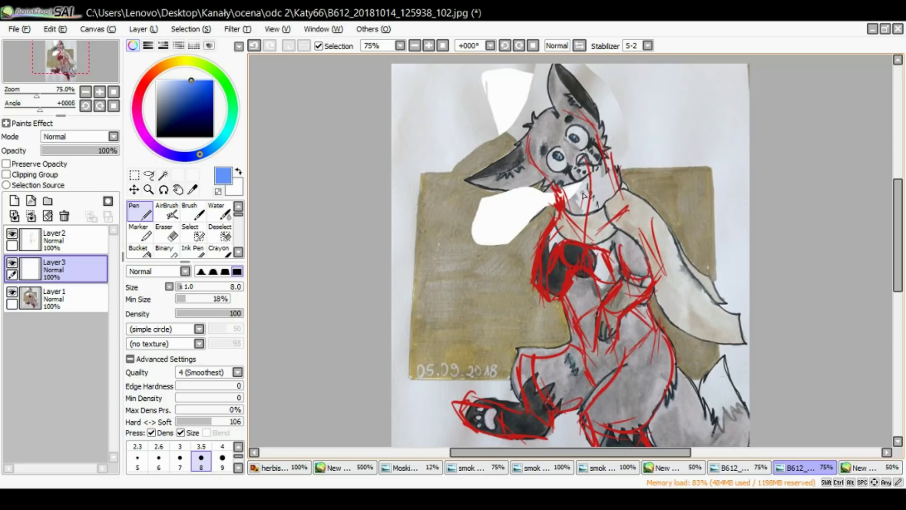
pyautogui.moveTo(564, 212)
pyautogui.mouseDown()
pyautogui.moveTo(595, 231)
pyautogui.moveTo(627, 205)
pyautogui.mouseUp()
pyautogui.click(197, 101)
pyautogui.moveTo(567, 213); pyautogui.dragTo(596, 231)
pyautogui.moveTo(609, 225)
pyautogui.mouseDown()
pyautogui.moveTo(624, 188)
pyautogui.moveTo(603, 134)
pyautogui.moveTo(584, 129)
pyautogui.moveTo(551, 177)
pyautogui.moveTo(582, 185)
pyautogui.moveTo(608, 155)
pyautogui.mouseUp()
pyautogui.moveTo(552, 179); pyautogui.dragTo(589, 191)
pyautogui.moveTo(536, 144)
pyautogui.mouseDown()
pyautogui.moveTo(536, 119)
pyautogui.moveTo(559, 108)
pyautogui.moveTo(527, 128)
pyautogui.moveTo(564, 105)
pyautogui.moveTo(606, 139)
pyautogui.mouseUp()
pyautogui.moveTo(558, 194); pyautogui.dragTo(568, 208)
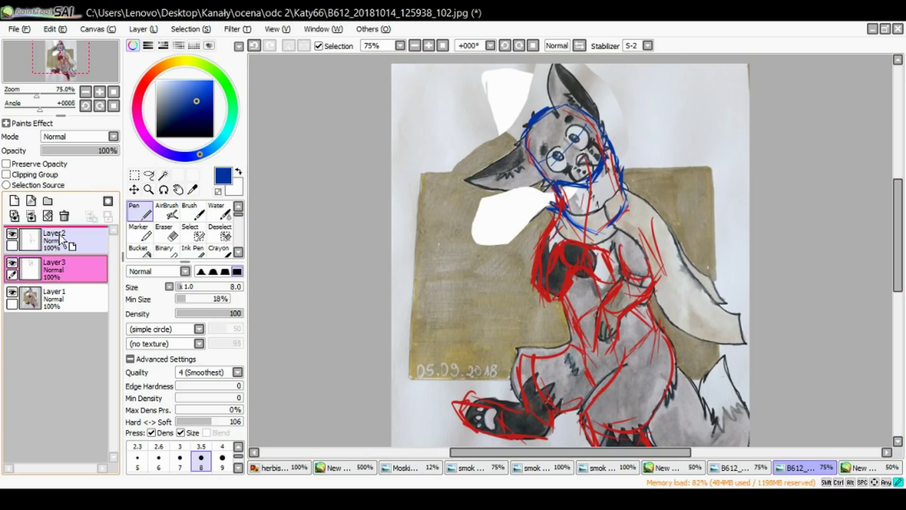
# - Undo the deletion of the blue sketch layer and move that layer above Layer2
pyautogui.click(64, 216)
pyautogui.click(255, 46)
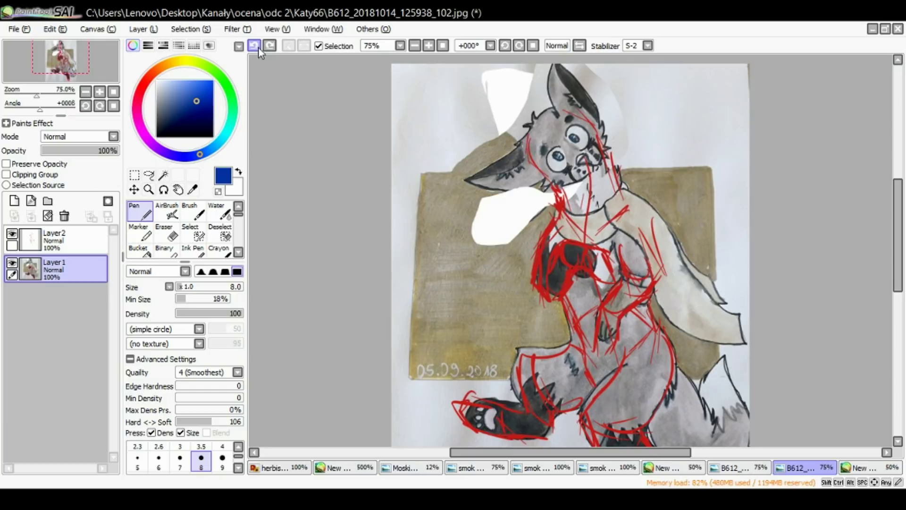
pyautogui.moveTo(94, 264); pyautogui.dragTo(89, 231)
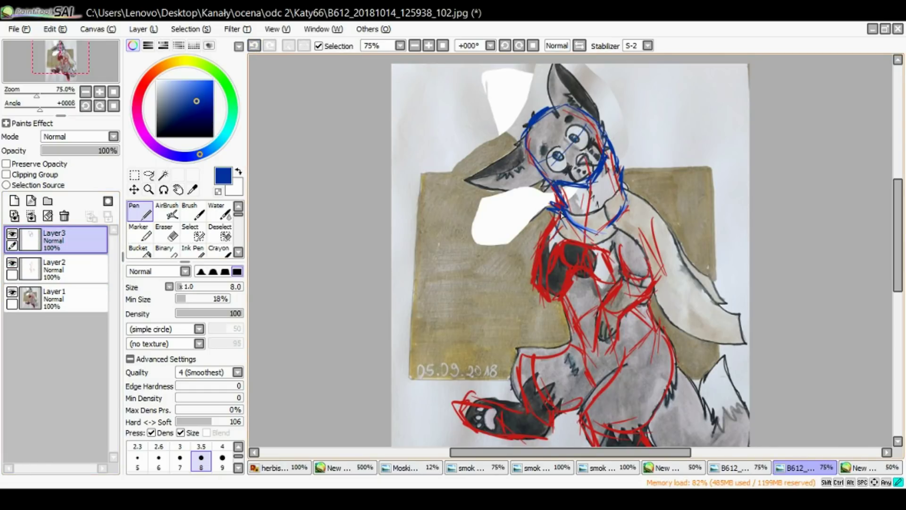
# - Outline both arms in blue, along with the front of the torso and the outstretched leg and foot
pyautogui.moveTo(542, 244)
pyautogui.mouseDown()
pyautogui.moveTo(542, 302)
pyautogui.moveTo(571, 242)
pyautogui.moveTo(578, 244)
pyautogui.mouseUp()
pyautogui.moveTo(582, 244)
pyautogui.mouseDown()
pyautogui.moveTo(605, 252)
pyautogui.moveTo(622, 286)
pyautogui.moveTo(589, 278)
pyautogui.moveTo(622, 278)
pyautogui.moveTo(599, 354)
pyautogui.moveTo(619, 332)
pyautogui.mouseUp()
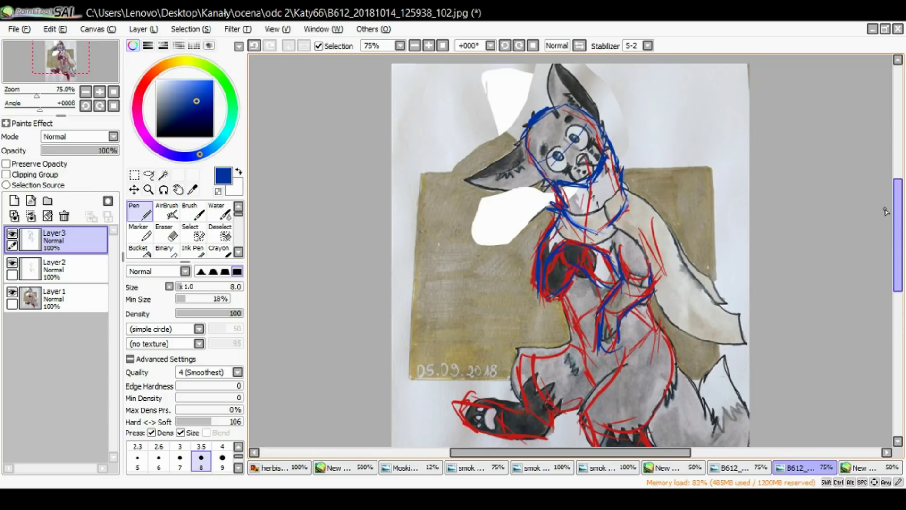
pyautogui.moveTo(899, 204); pyautogui.dragTo(899, 218)
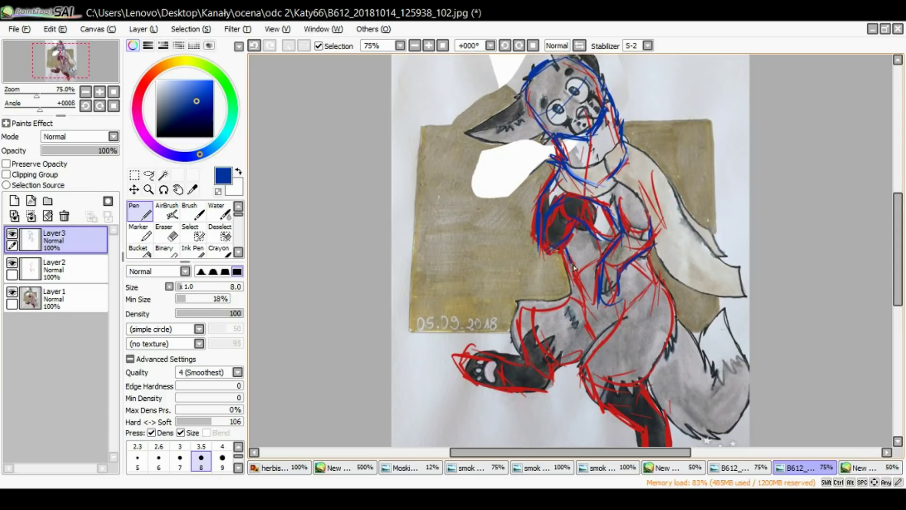
pyautogui.moveTo(565, 304)
pyautogui.mouseDown()
pyautogui.moveTo(523, 309)
pyautogui.moveTo(522, 358)
pyautogui.moveTo(557, 355)
pyautogui.moveTo(551, 380)
pyautogui.mouseUp()
pyautogui.moveTo(551, 379); pyautogui.dragTo(578, 361)
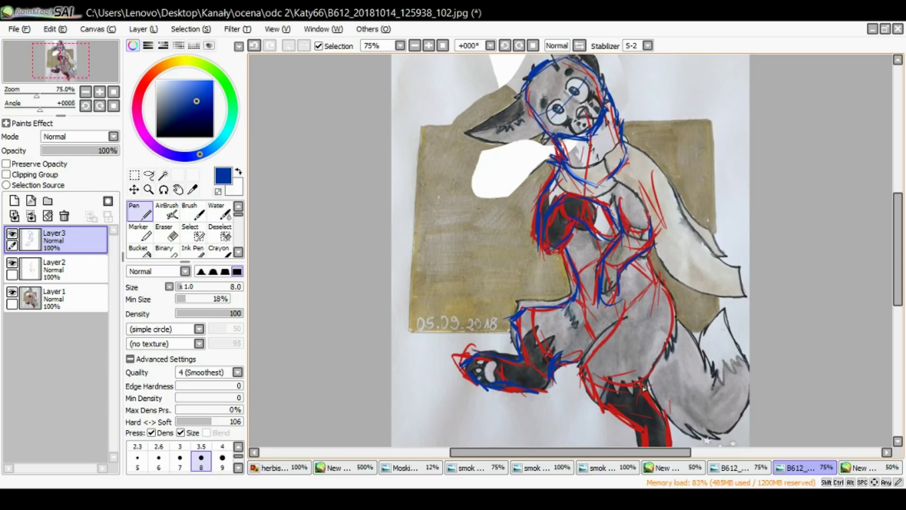
# - Outline the fox's back, hip, near thigh, lower leg and dark foot in blue
pyautogui.scroll(-3, 871, 268)
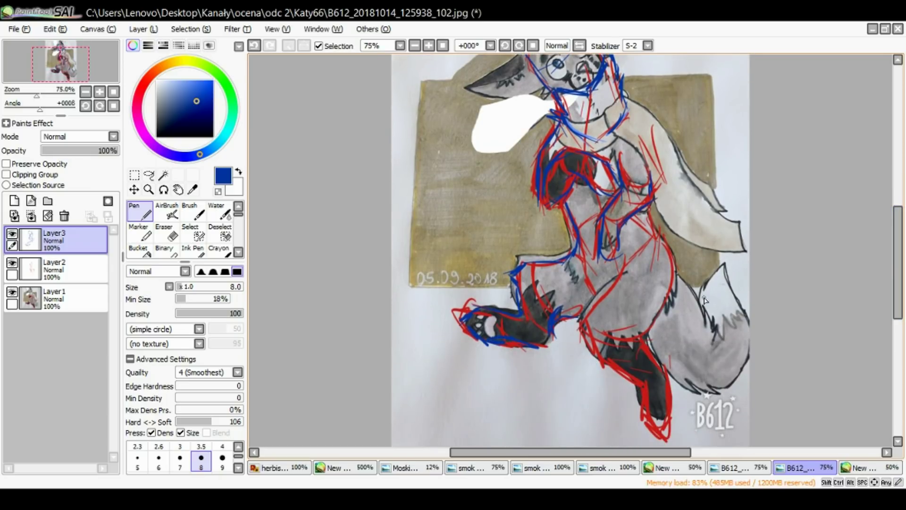
pyautogui.moveTo(655, 230); pyautogui.dragTo(671, 295)
pyautogui.moveTo(625, 270)
pyautogui.mouseDown()
pyautogui.moveTo(586, 349)
pyautogui.moveTo(610, 373)
pyautogui.mouseUp()
pyautogui.moveTo(665, 306)
pyautogui.mouseDown()
pyautogui.moveTo(632, 352)
pyautogui.moveTo(637, 334)
pyautogui.mouseUp()
pyautogui.moveTo(605, 369); pyautogui.dragTo(630, 382)
pyautogui.moveTo(614, 356)
pyautogui.mouseDown()
pyautogui.moveTo(641, 384)
pyautogui.moveTo(635, 376)
pyautogui.mouseUp()
pyautogui.moveTo(640, 339)
pyautogui.mouseDown()
pyautogui.moveTo(662, 376)
pyautogui.moveTo(646, 391)
pyautogui.moveTo(645, 413)
pyautogui.mouseUp()
pyautogui.moveTo(639, 380); pyautogui.dragTo(662, 370)
pyautogui.moveTo(642, 377); pyautogui.dragTo(644, 410)
pyautogui.moveTo(655, 417)
pyautogui.mouseDown()
pyautogui.moveTo(668, 426)
pyautogui.moveTo(651, 425)
pyautogui.moveTo(670, 408)
pyautogui.moveTo(667, 375)
pyautogui.moveTo(645, 336)
pyautogui.moveTo(667, 369)
pyautogui.mouseUp()
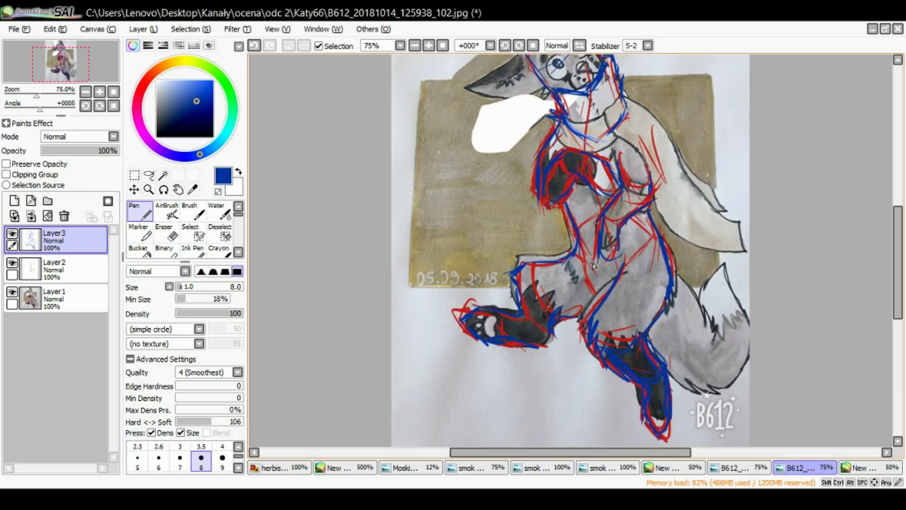
# - Draw the underside of the outstretched leg in blue, and outline the shoulder and upper arm beside the scarf
pyautogui.moveTo(590, 263)
pyautogui.mouseDown()
pyautogui.moveTo(604, 290)
pyautogui.moveTo(586, 310)
pyautogui.moveTo(577, 307)
pyautogui.moveTo(599, 310)
pyautogui.moveTo(557, 315)
pyautogui.mouseUp()
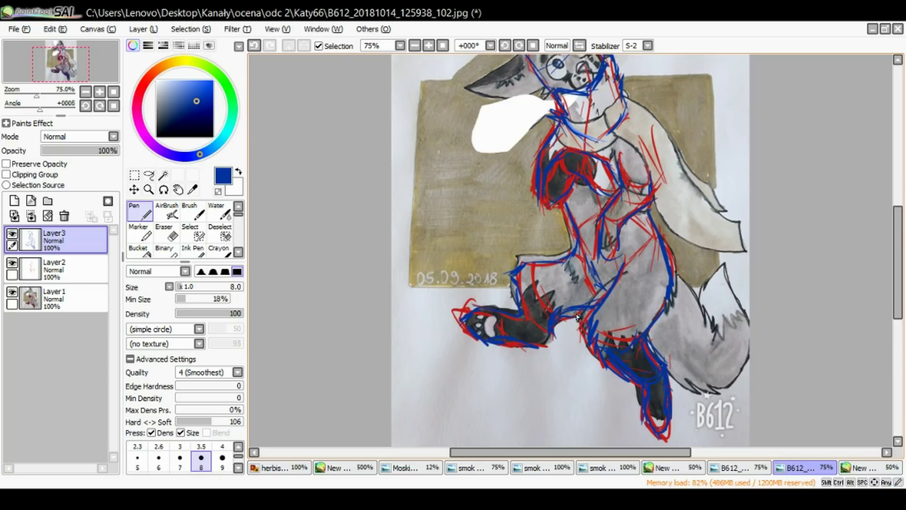
pyautogui.moveTo(623, 269)
pyautogui.mouseDown()
pyautogui.moveTo(660, 249)
pyautogui.moveTo(613, 286)
pyautogui.mouseUp()
pyautogui.moveTo(899, 235); pyautogui.dragTo(899, 220)
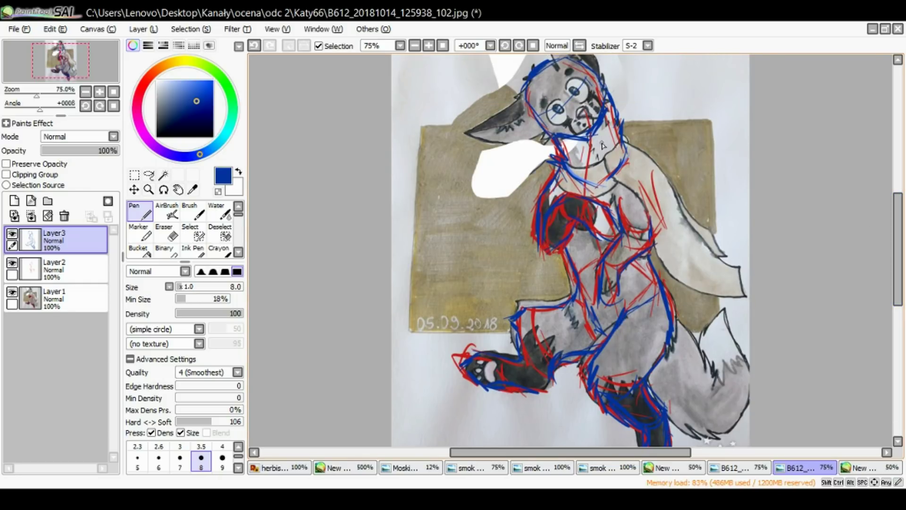
pyautogui.moveTo(623, 142)
pyautogui.mouseDown()
pyautogui.moveTo(651, 179)
pyautogui.moveTo(641, 222)
pyautogui.moveTo(619, 209)
pyautogui.moveTo(622, 198)
pyautogui.moveTo(623, 228)
pyautogui.moveTo(656, 193)
pyautogui.mouseUp()
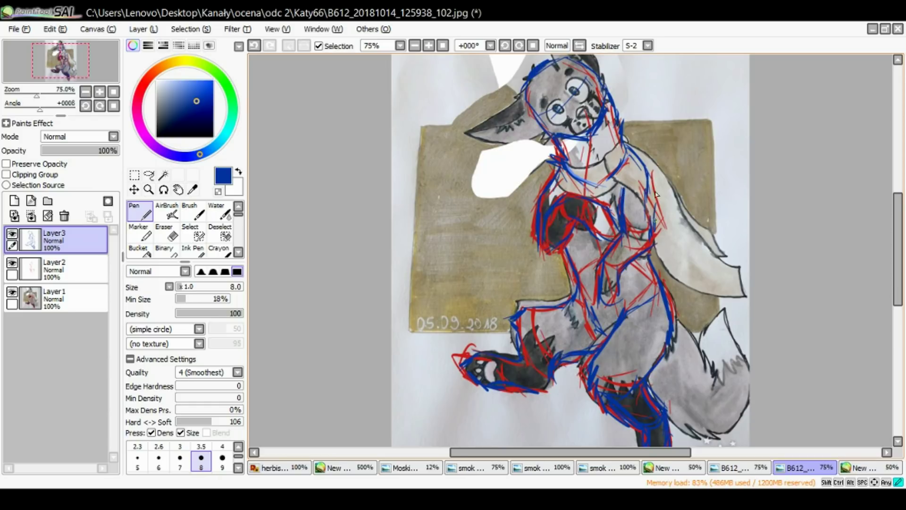
# - Hide Layer3 and Layer2 so that only Layer1 with the fox drawing is displayed
pyautogui.click(85, 91)
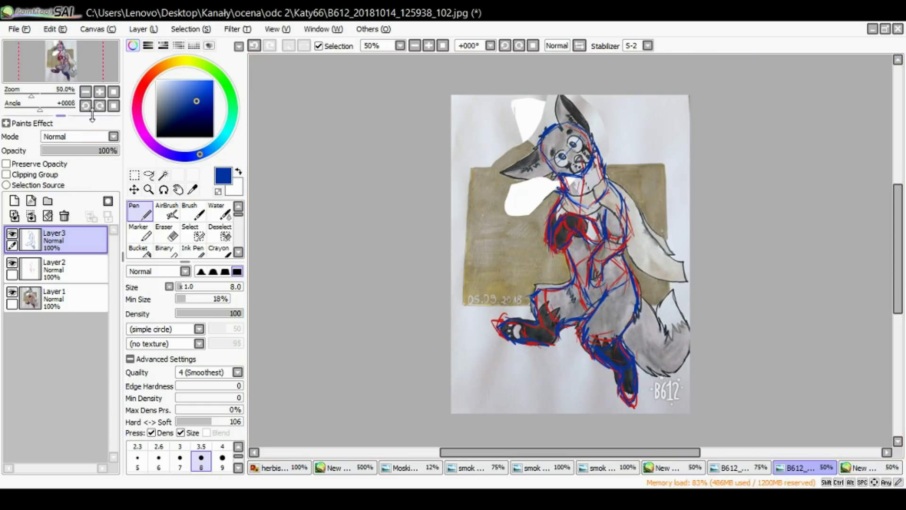
pyautogui.click(15, 294)
pyautogui.click(16, 268)
pyautogui.click(14, 239)
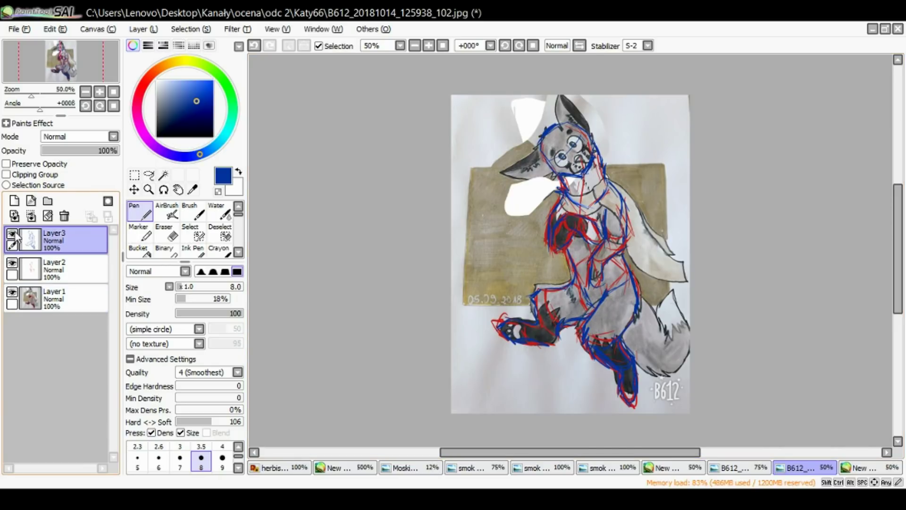
pyautogui.click(12, 233)
pyautogui.click(12, 262)
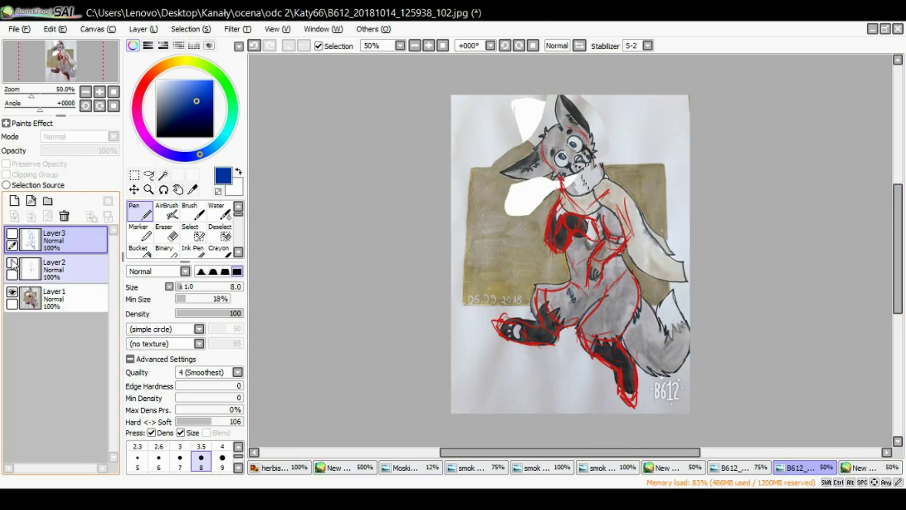
pyautogui.click(11, 292)
pyautogui.click(12, 292)
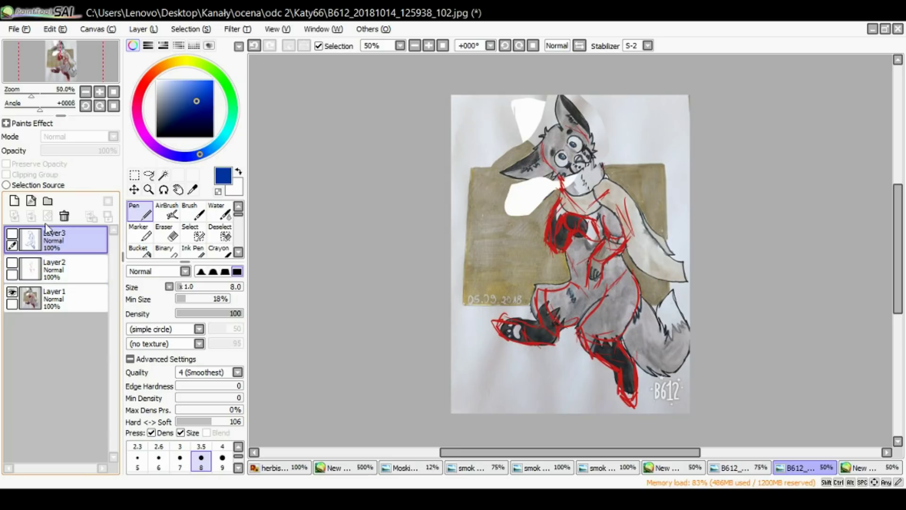